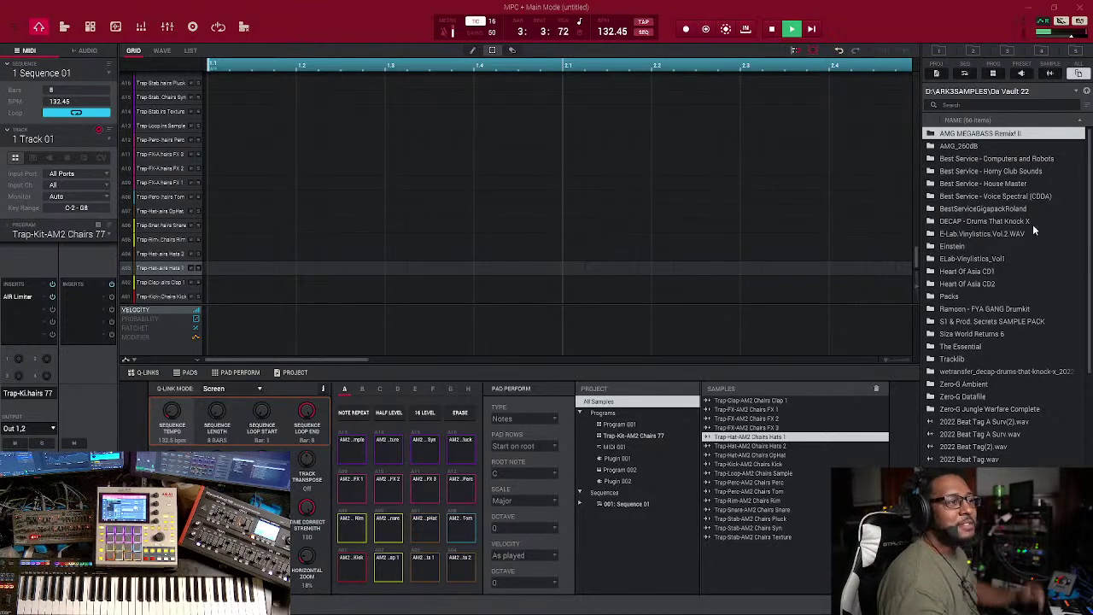
# Look inside the AMG MEGABASS Remix! II sample folder and return to the Da Vault 22 folder
pyautogui.doubleClick(985, 135)
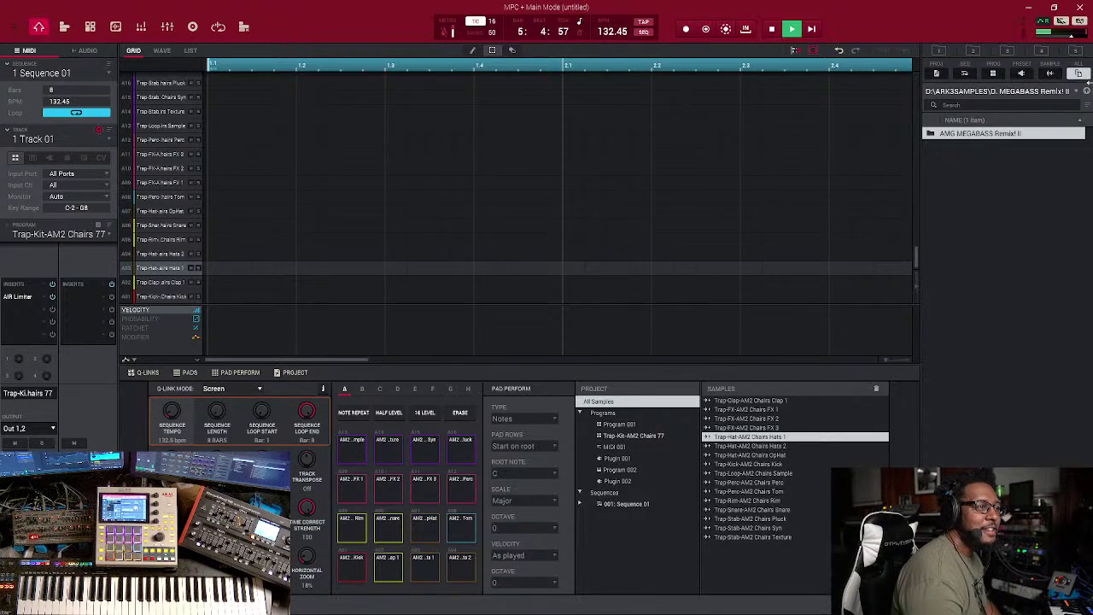
pyautogui.click(1086, 89)
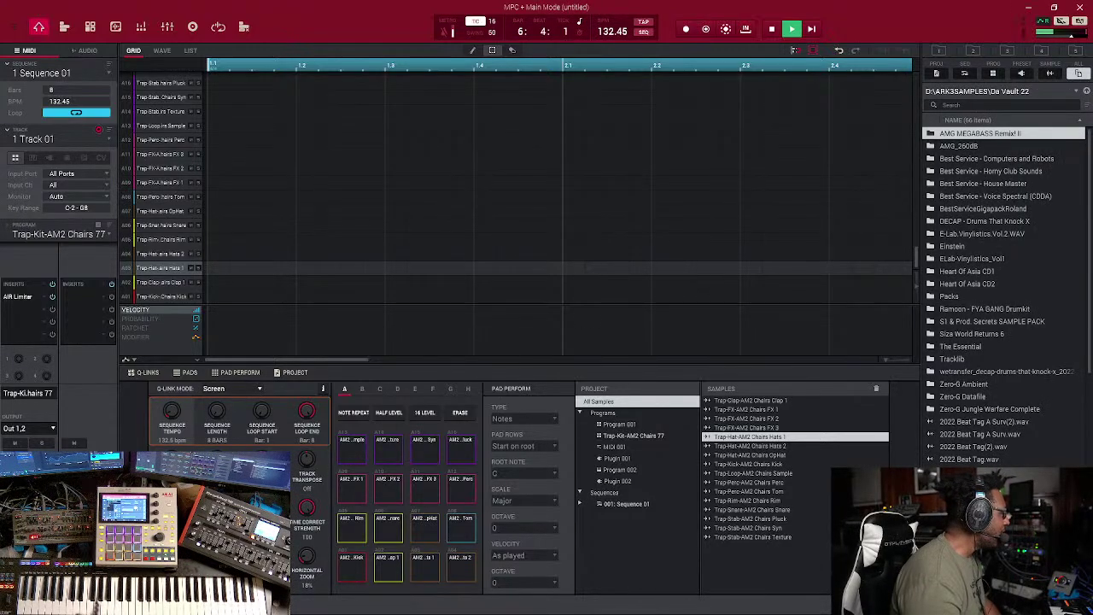
# Check the contents of WORK DRIVE (E:) in File Explorer and switch back to MPC
pyautogui.press('super+e')
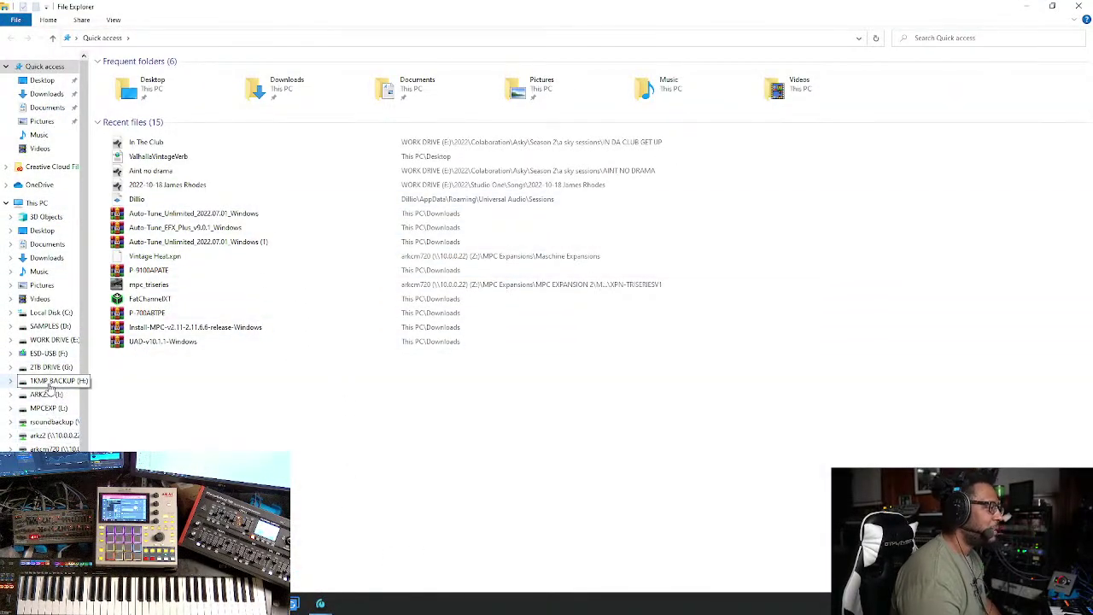
pyautogui.click(47, 340)
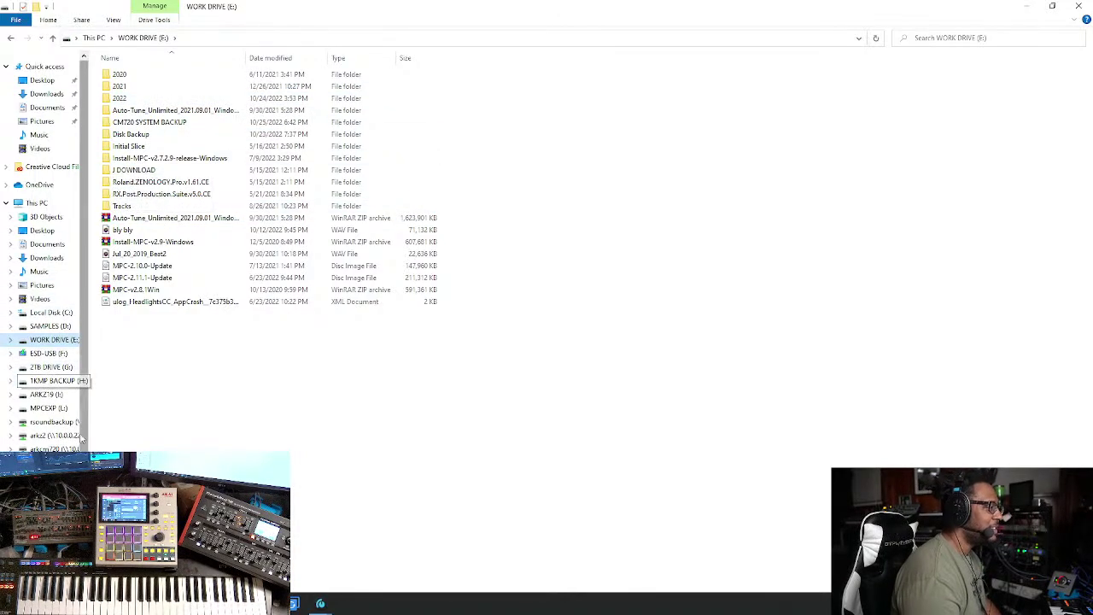
pyautogui.hotkey('alt', 'Tab')
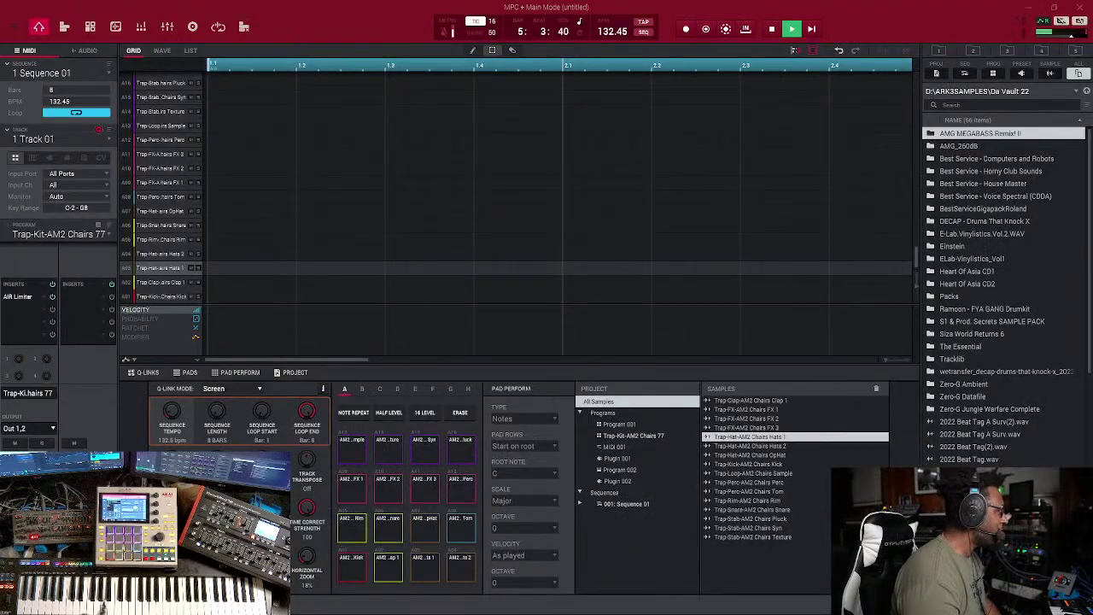
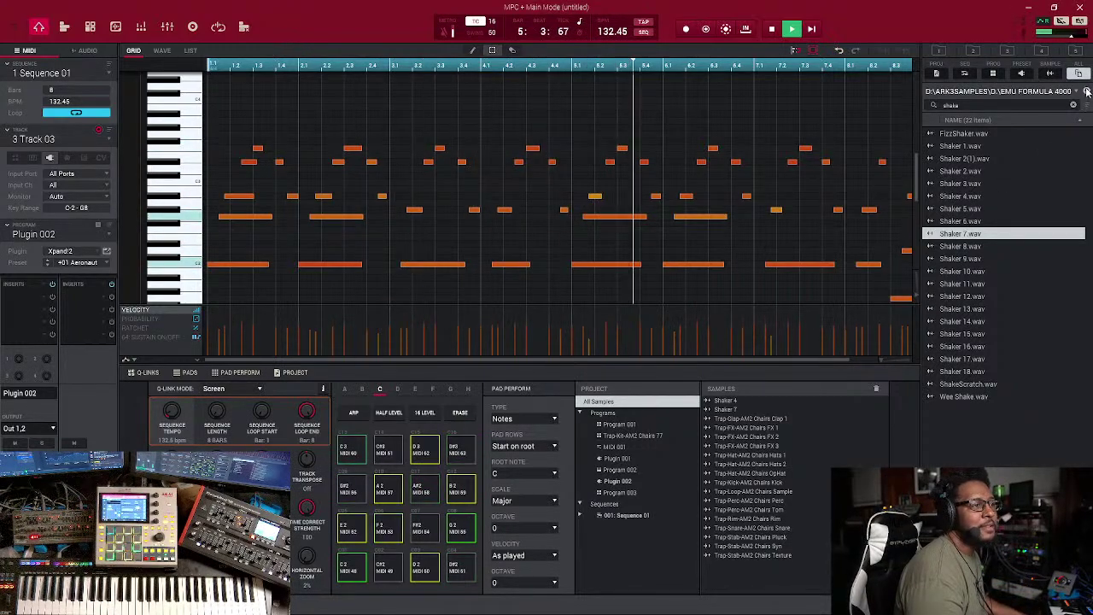
# Audition the samples from Shaker 11 to Shaker 14 and load Shaker 14.wav onto pad A03 of Program 003
pyautogui.click(960, 284)
pyautogui.click(960, 296)
pyautogui.click(960, 311)
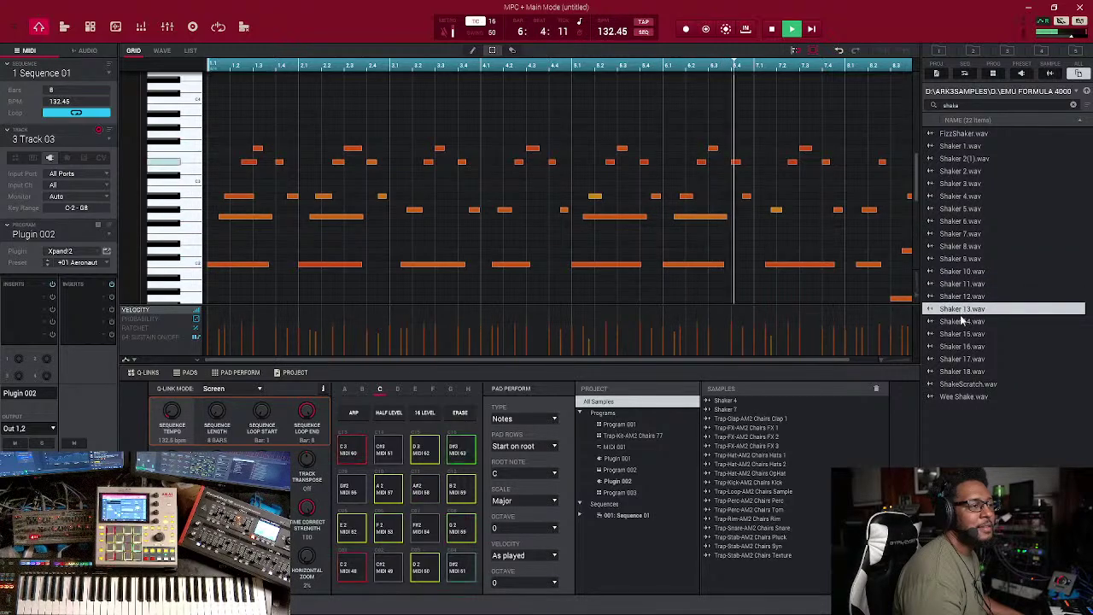
pyautogui.click(962, 321)
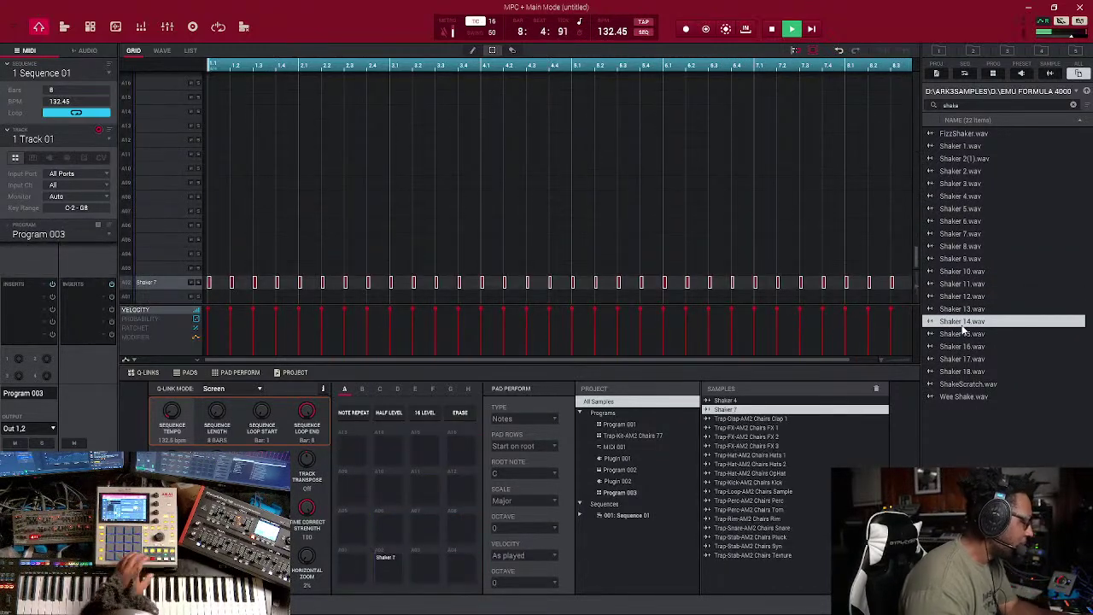
pyautogui.moveTo(962, 324); pyautogui.dragTo(429, 567)
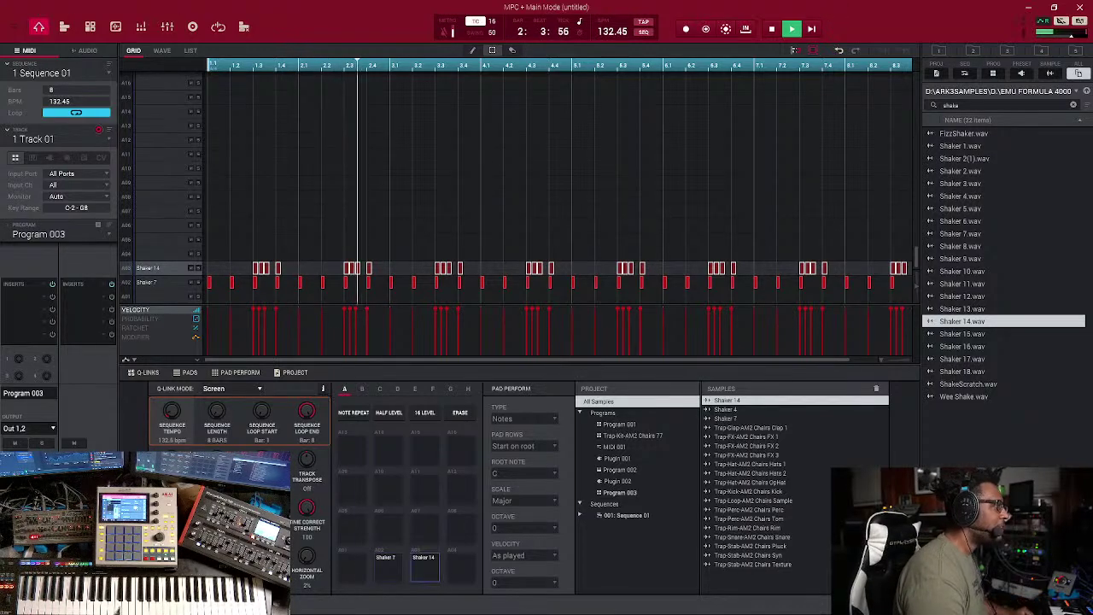
# Start saving the project and browse to the 2022 folder on WORK DRIVE (E:)
pyautogui.click(13, 25)
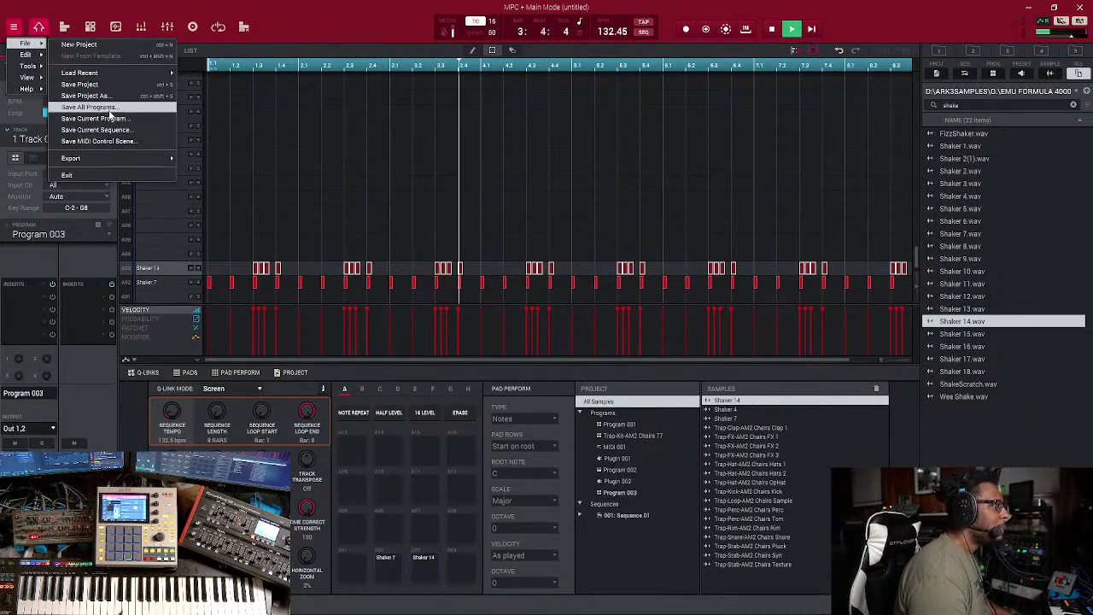
pyautogui.hotkey('ctrl', 's')
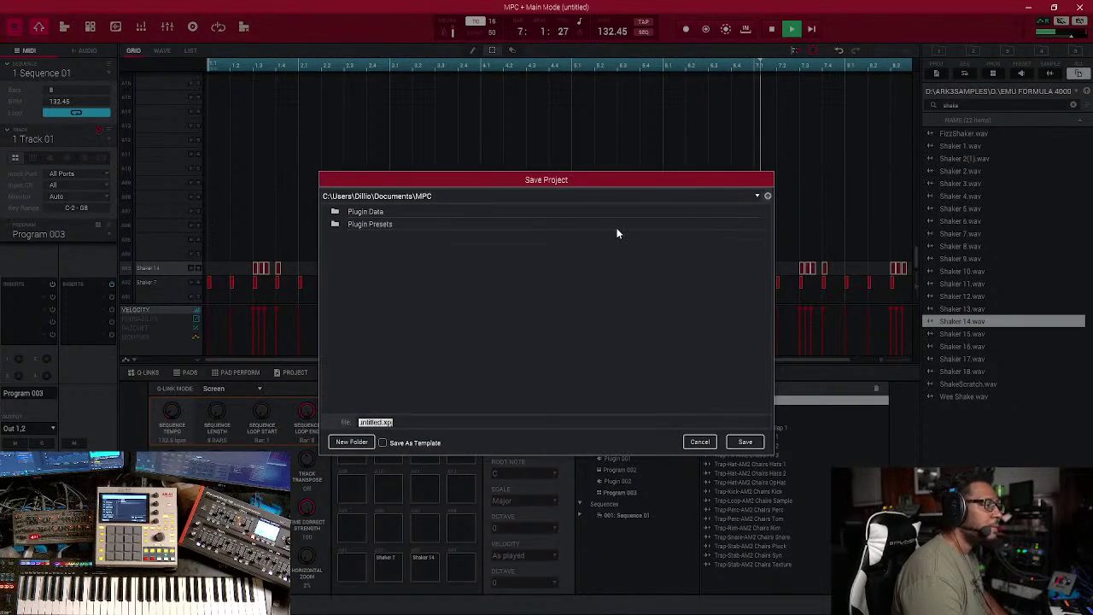
pyautogui.click(756, 196)
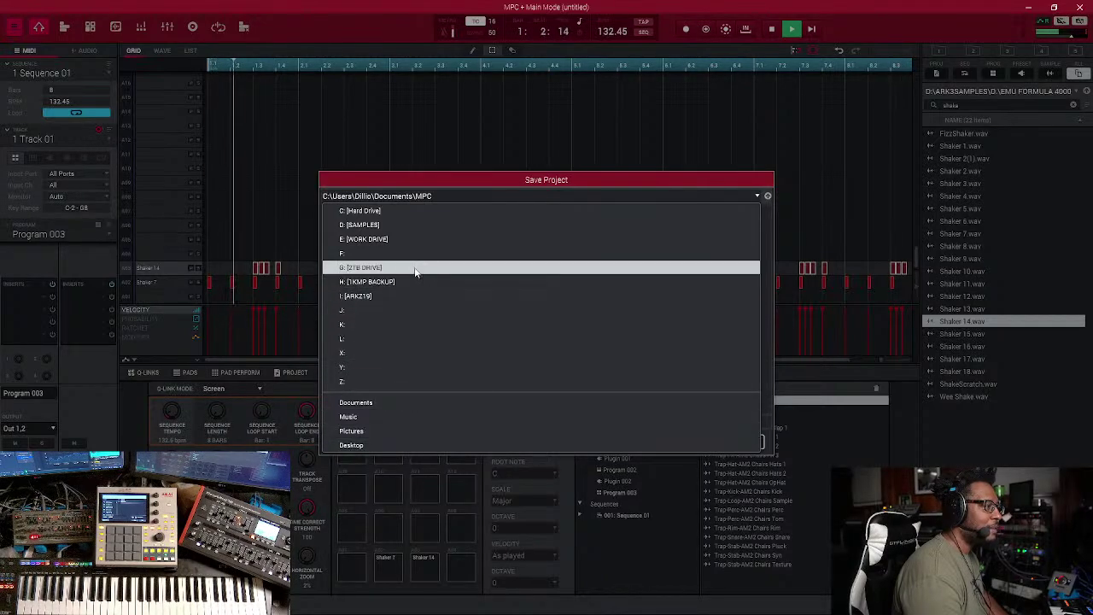
pyautogui.click(405, 241)
pyautogui.doubleClick(366, 234)
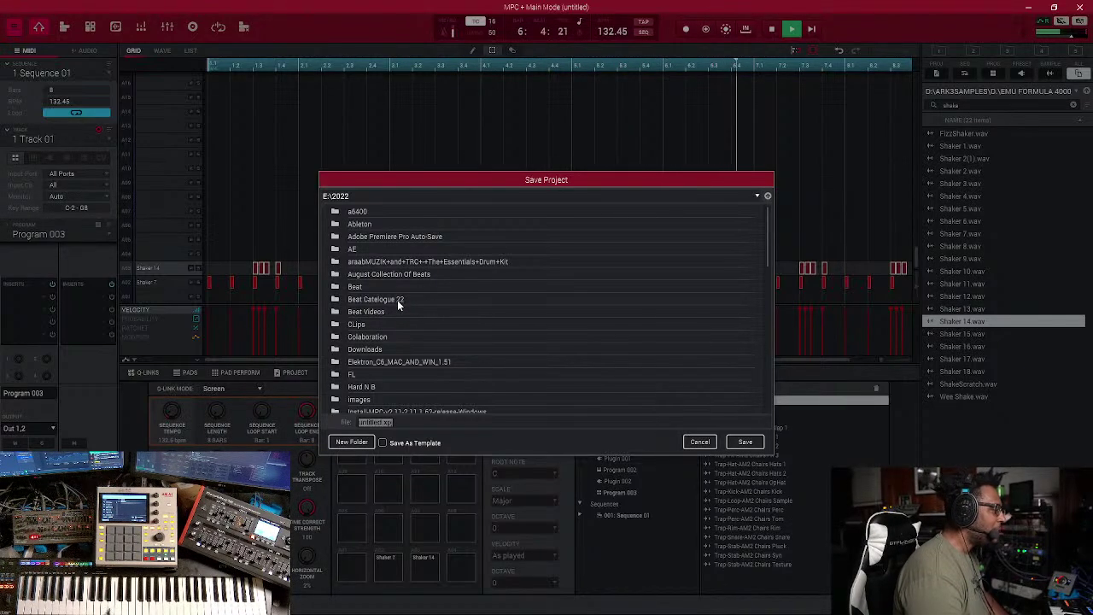
# Save the project as "clean up" in the MPC folder inside 2022
pyautogui.scroll(-3, 410, 298)
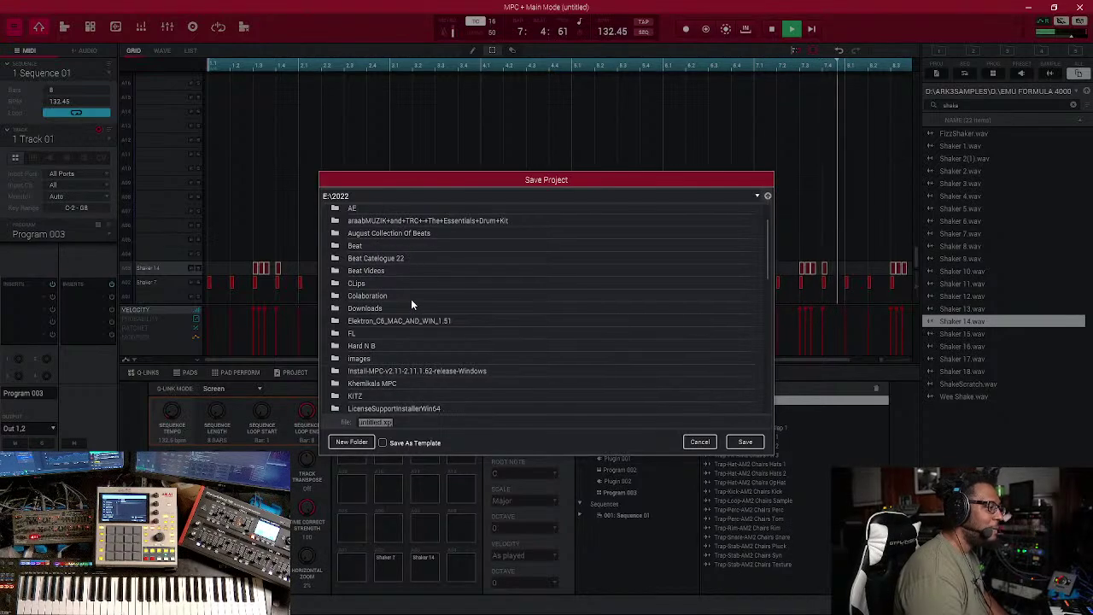
pyautogui.scroll(3, 419, 290)
pyautogui.scroll(-1, 422, 299)
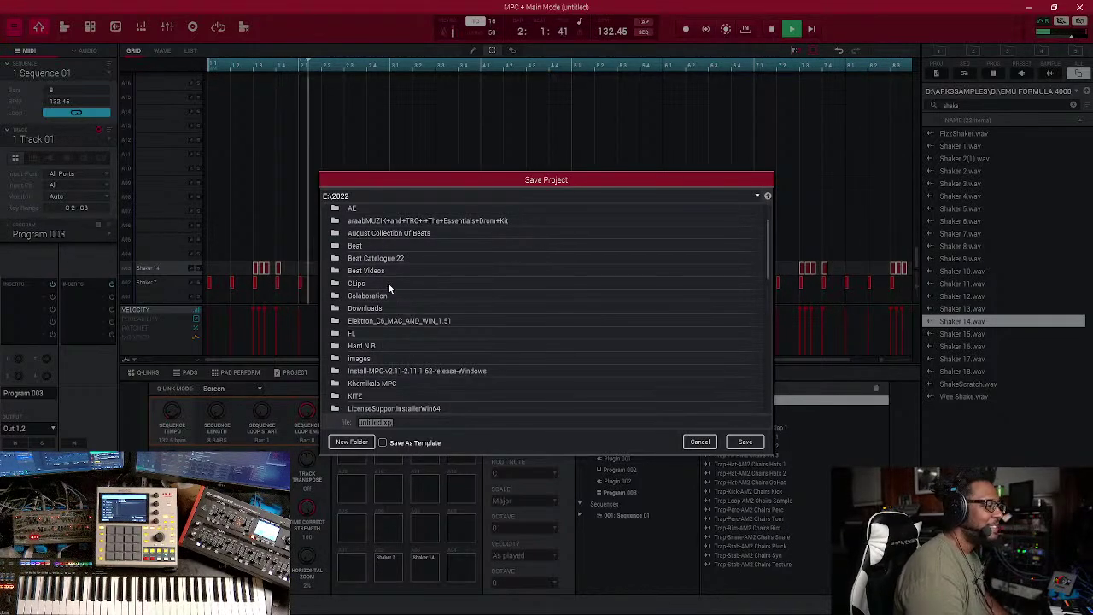
pyautogui.scroll(-3, 389, 294)
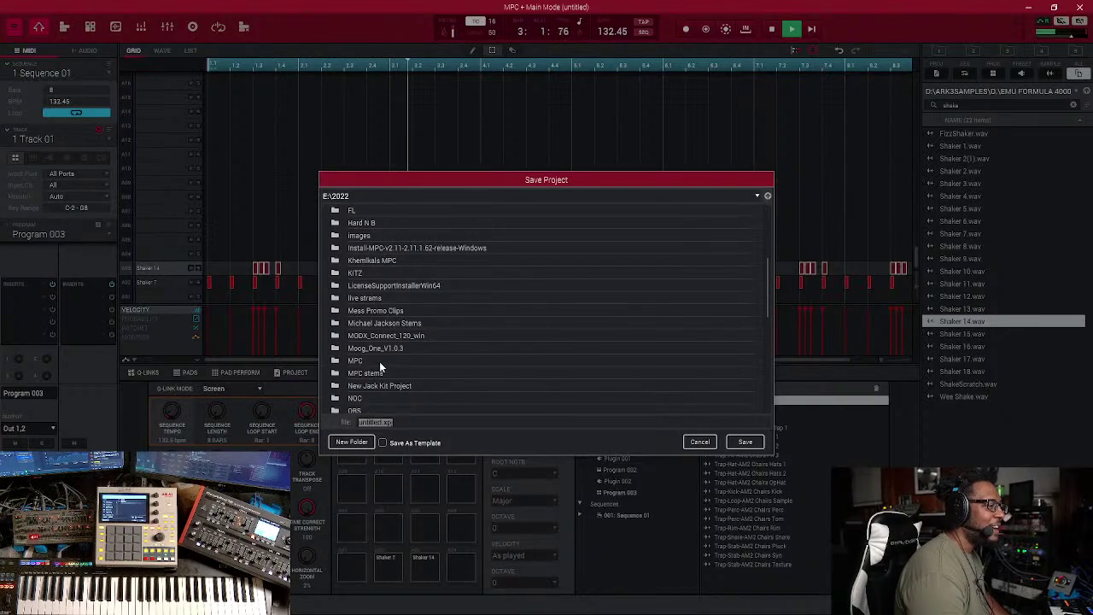
pyautogui.doubleClick(379, 361)
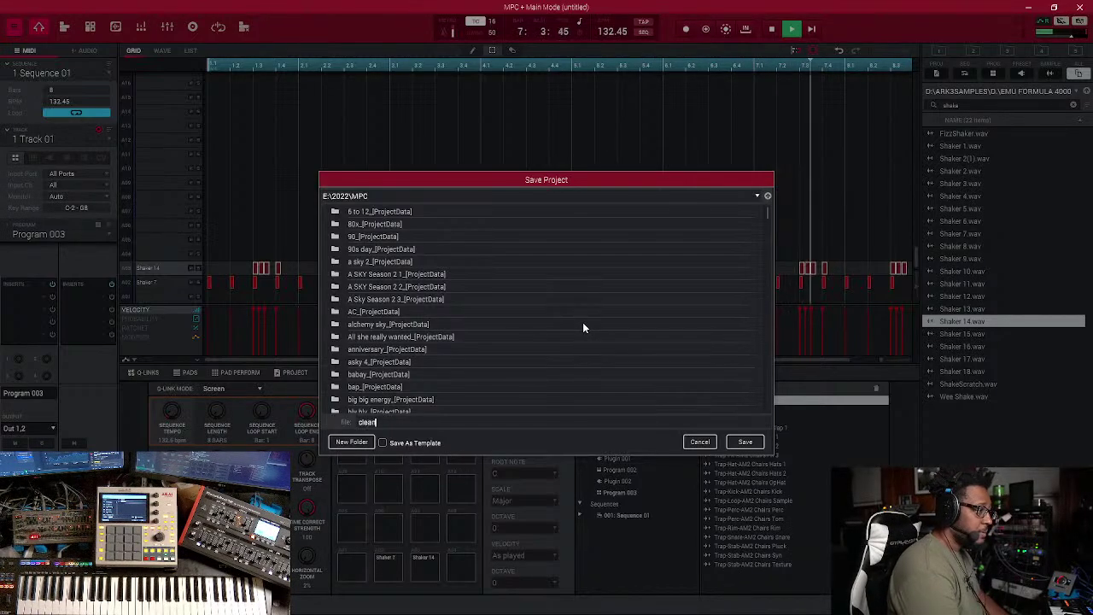
pyautogui.press('Return')
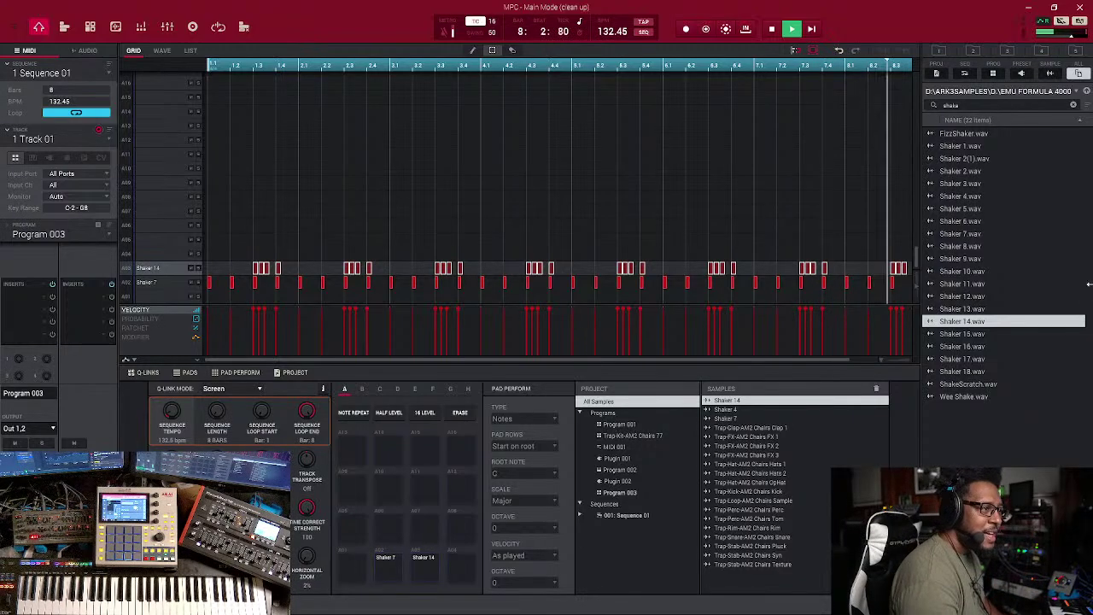
# Go up to Da Vault 21, clear the sample search and reopen the EMU FORMULA 4000 folder
pyautogui.click(1085, 105)
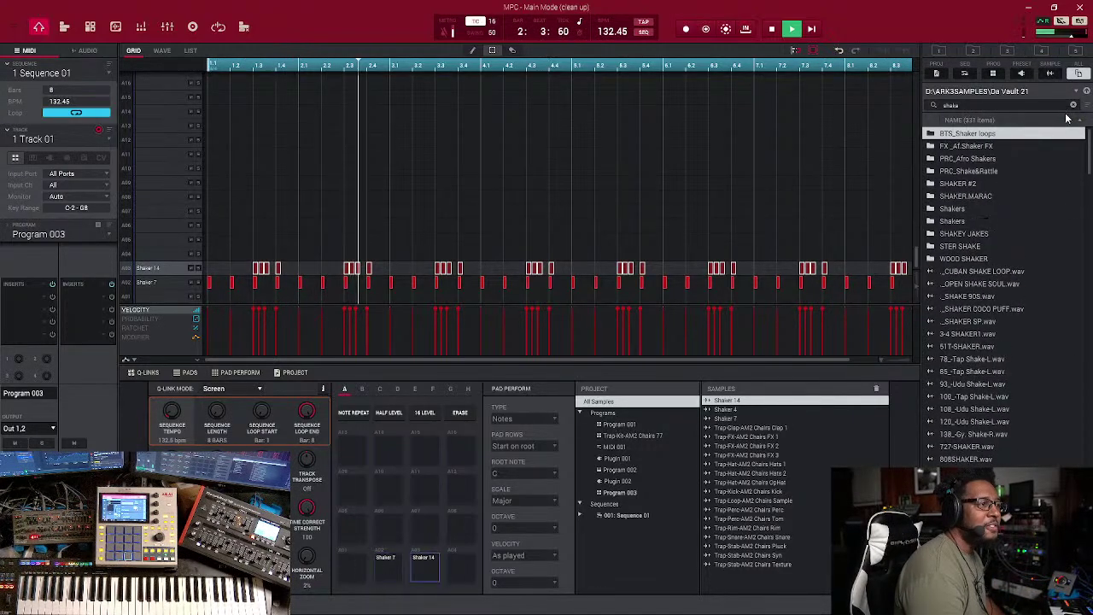
pyautogui.click(1073, 104)
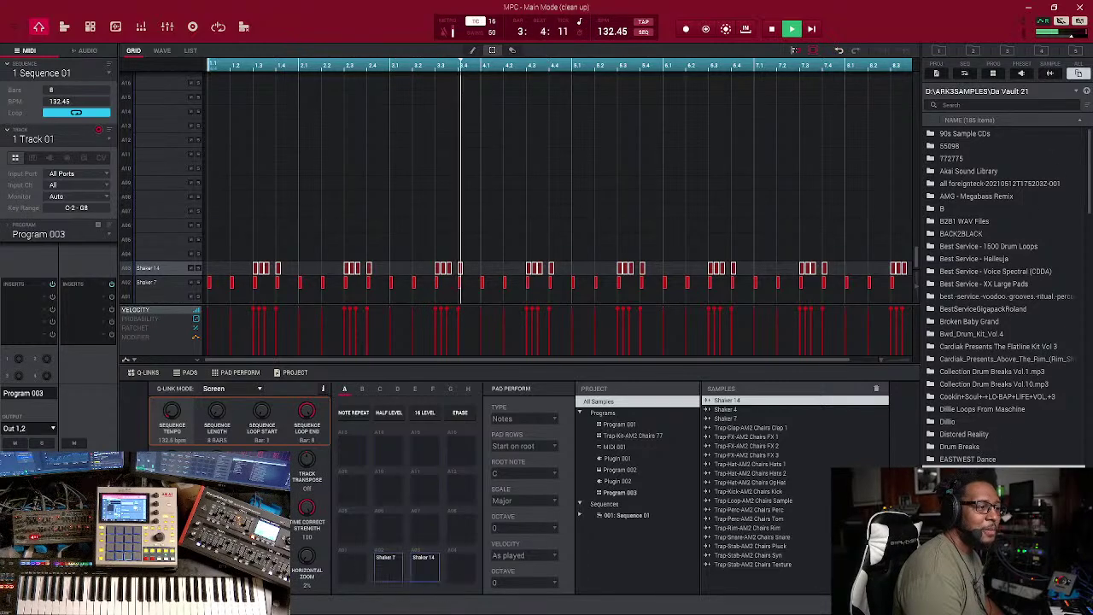
pyautogui.doubleClick(993, 470)
# Audition drum samples at the start of the folder, including 808.wav, 808 Open Hat.wav, 909 Kik.wav and Aggressive Snare.wav
pyautogui.click(984, 344)
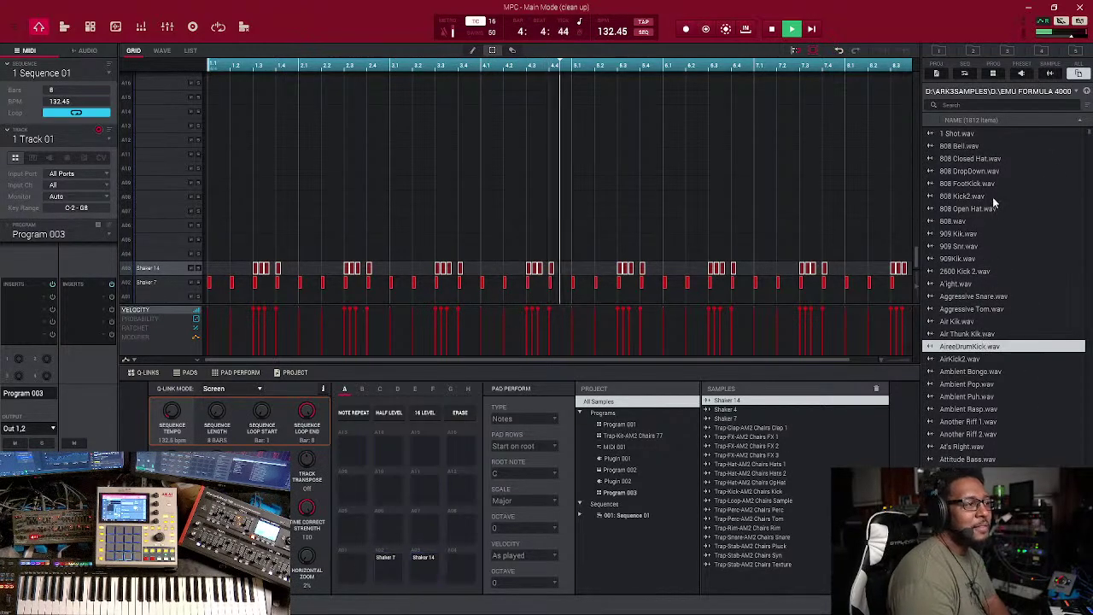
pyautogui.click(958, 210)
pyautogui.click(969, 222)
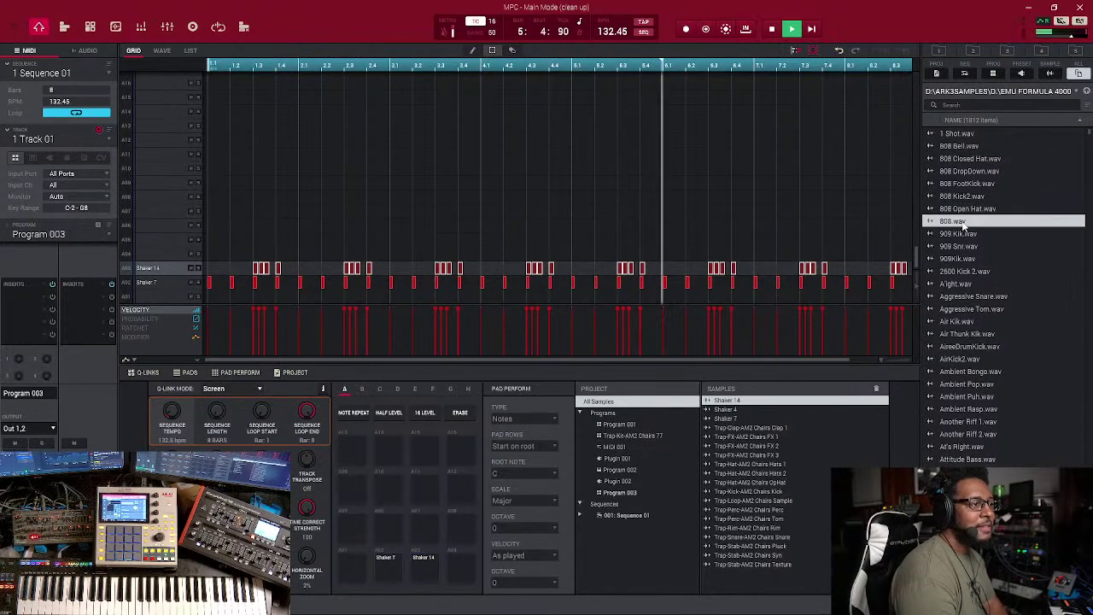
pyautogui.click(971, 235)
pyautogui.click(972, 223)
pyautogui.click(978, 210)
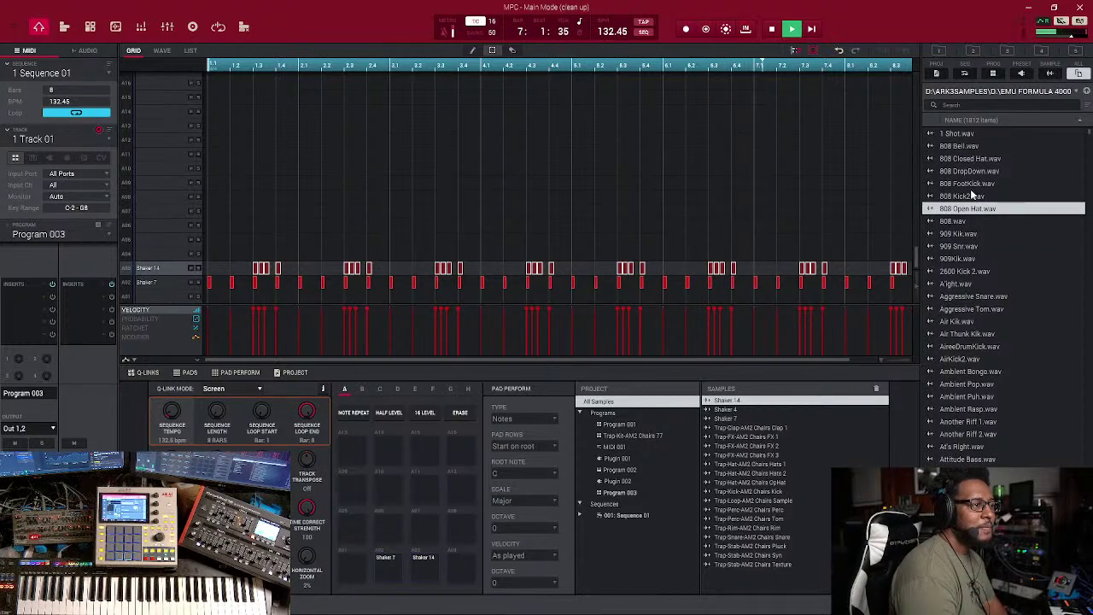
pyautogui.click(972, 195)
pyautogui.click(965, 233)
pyautogui.click(965, 270)
pyautogui.click(960, 283)
pyautogui.click(969, 297)
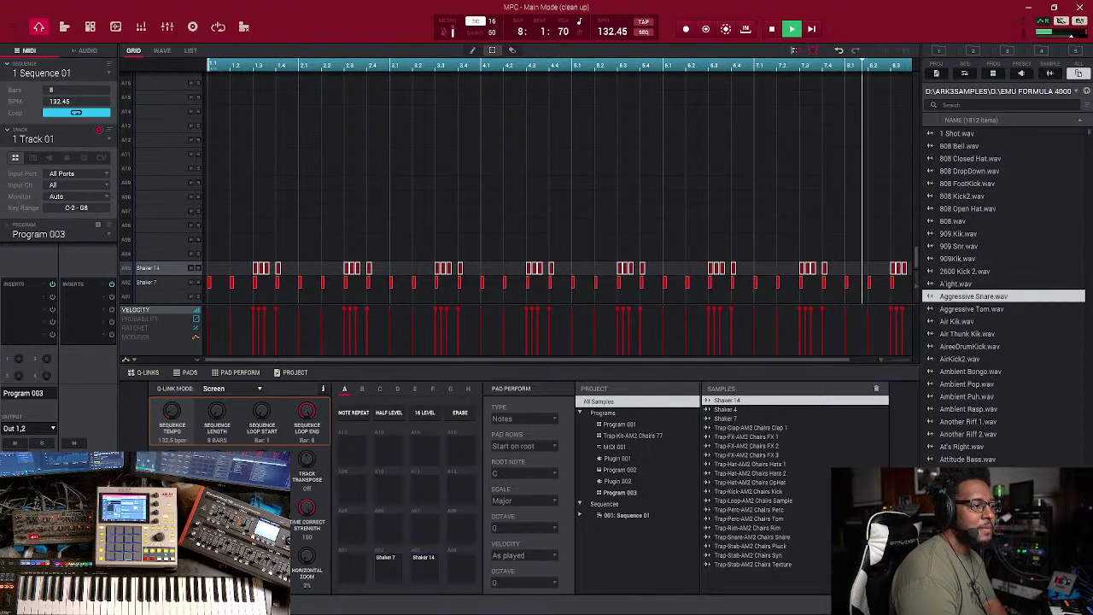
# Browse further through the sample folder to the T entries, previewing Bass 6 b.wav, Phatt Beat 01 98.wav and Thomas.wav
pyautogui.scroll(-9, 1003, 298)
pyautogui.click(959, 419)
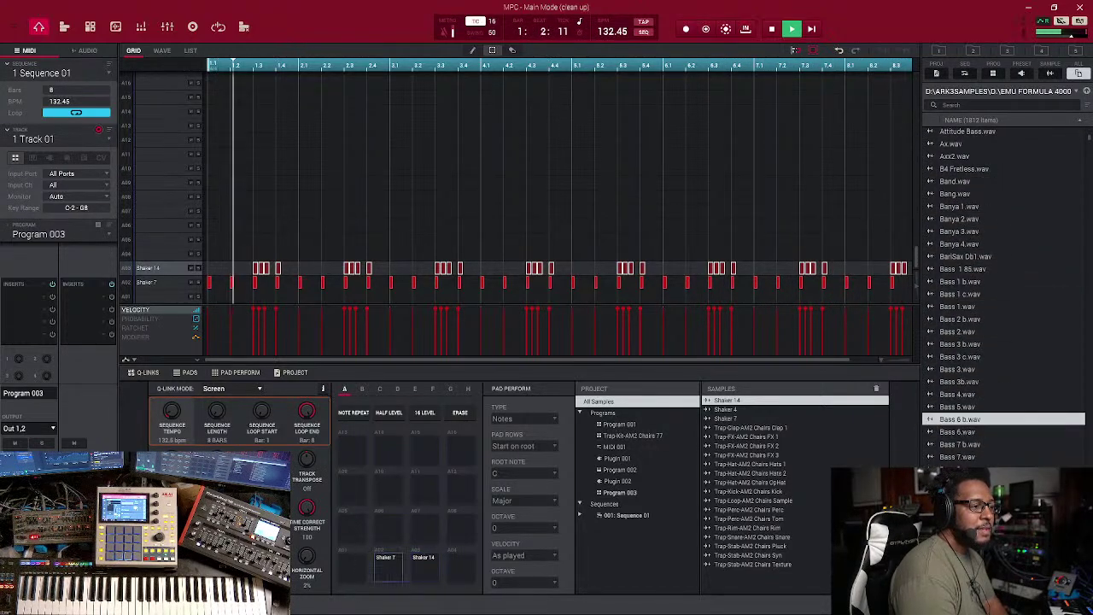
pyautogui.scroll(-8, 1003, 299)
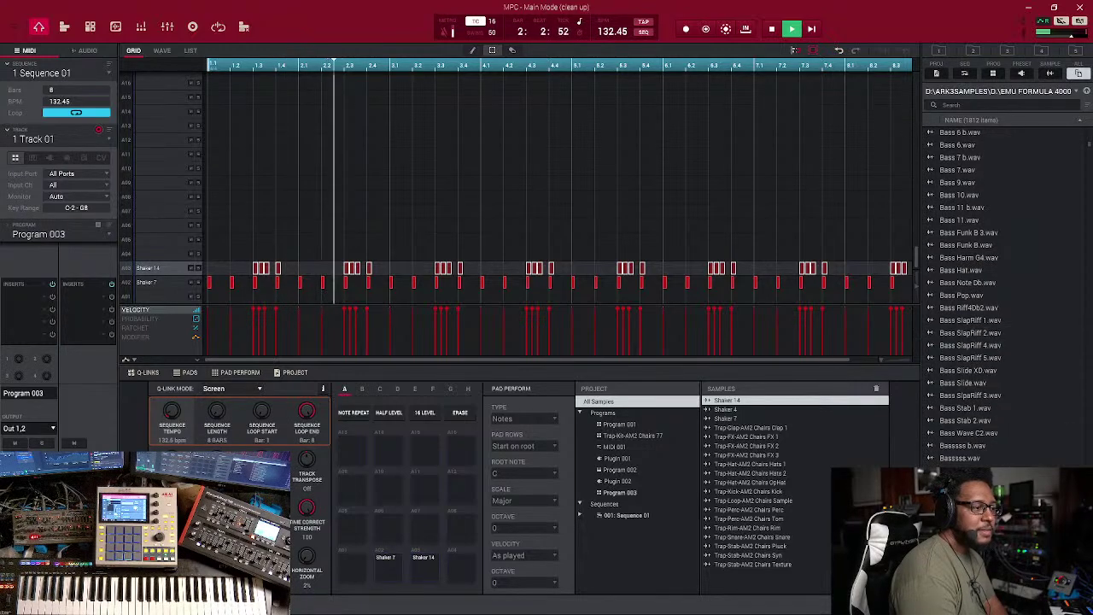
pyautogui.scroll(-10, 1003, 299)
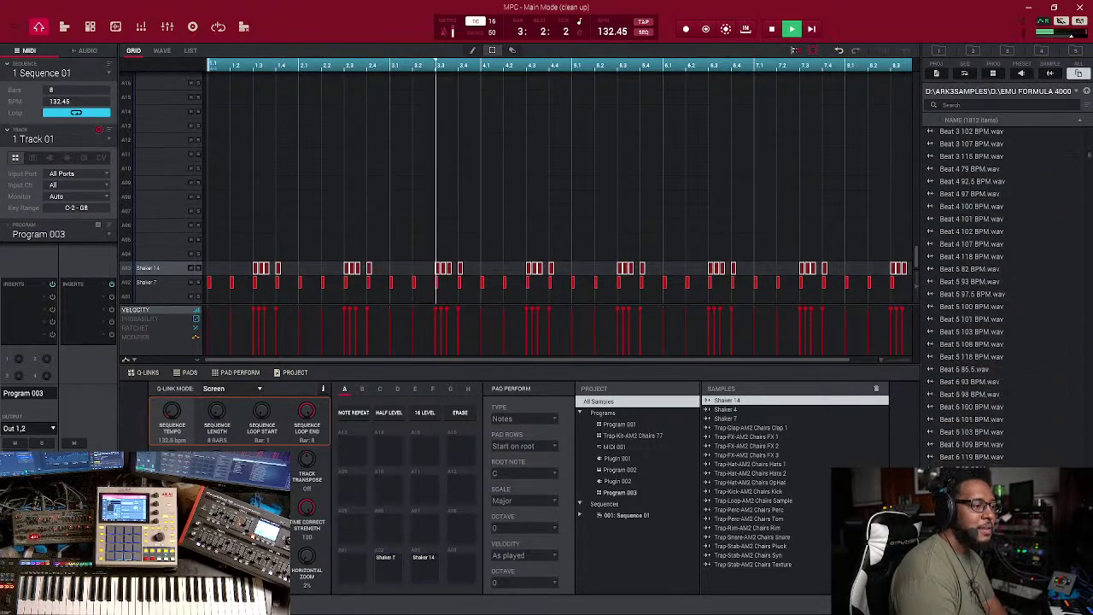
pyautogui.scroll(-10, 1090, 177)
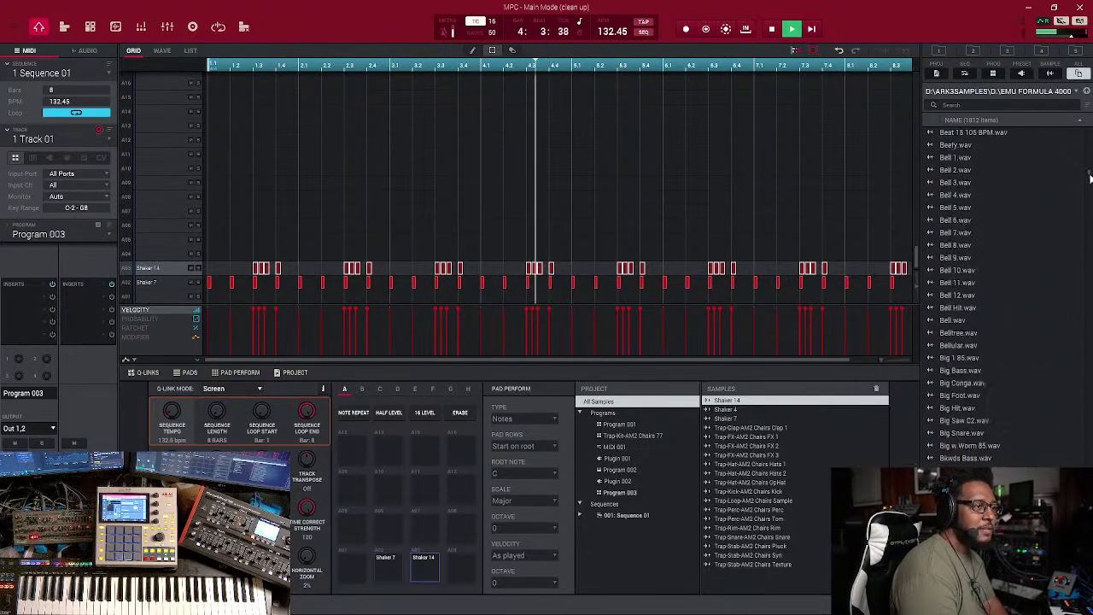
pyautogui.moveTo(1090, 178); pyautogui.dragTo(1090, 378)
pyautogui.click(965, 419)
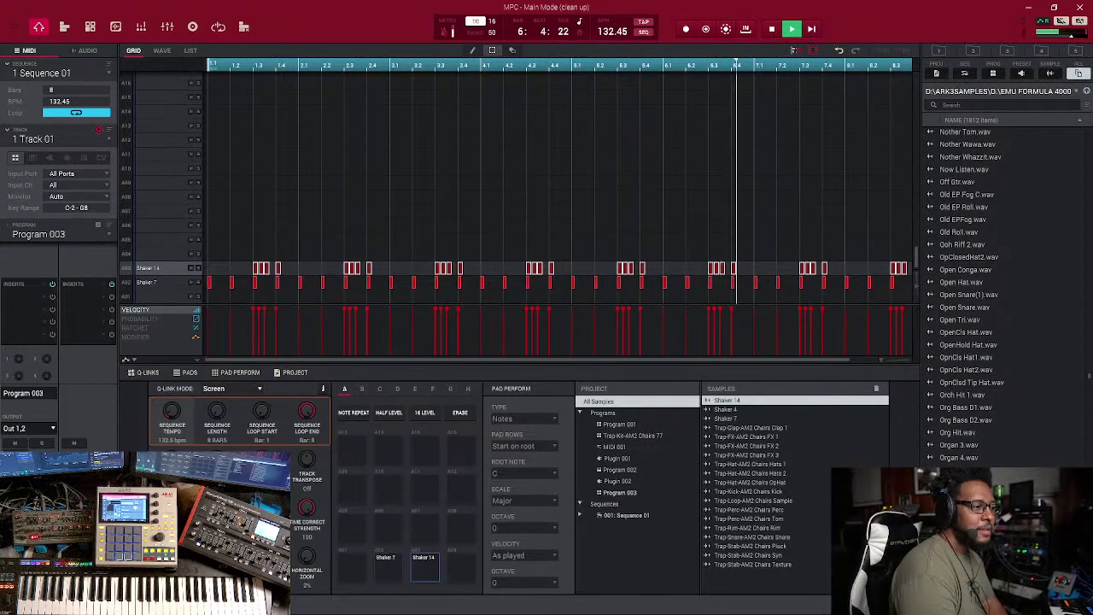
pyautogui.scroll(-2, 1003, 290)
pyautogui.scroll(-10, 1084, 392)
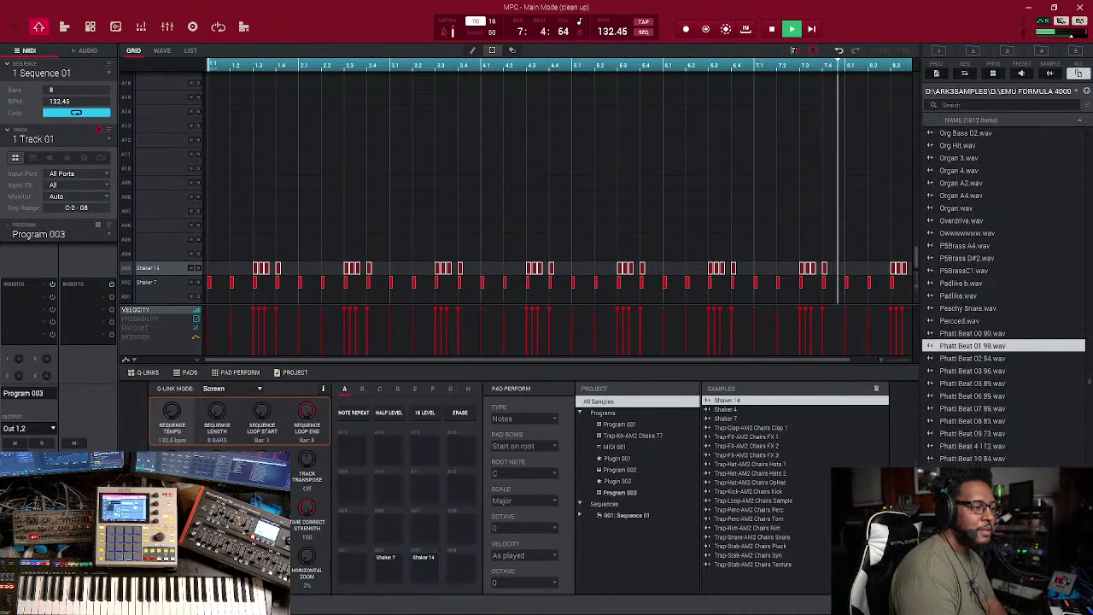
pyautogui.scroll(-15, 1085, 392)
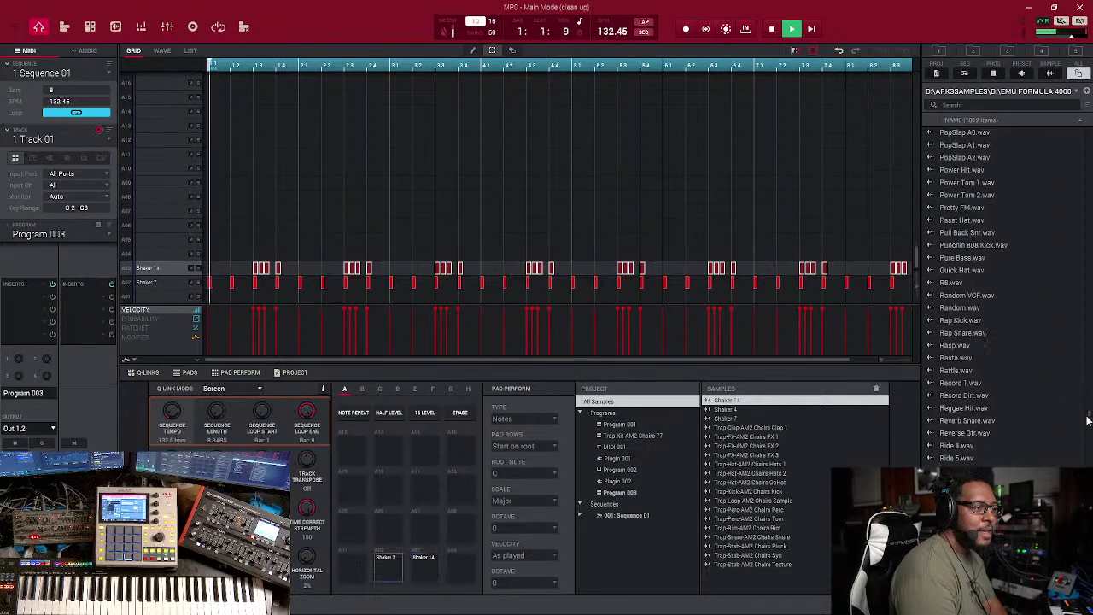
pyautogui.click(982, 415)
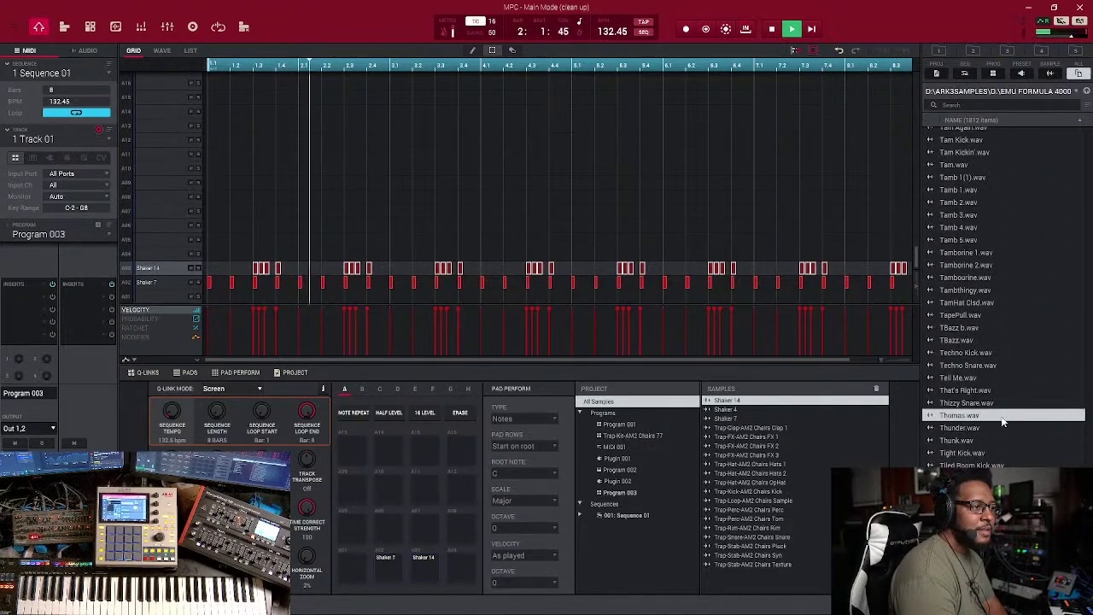
# Search the folder for "snap", audition several results and load Snap 2(1).wav onto pad A04 of Program 003
pyautogui.click(948, 105)
pyautogui.write('snap')
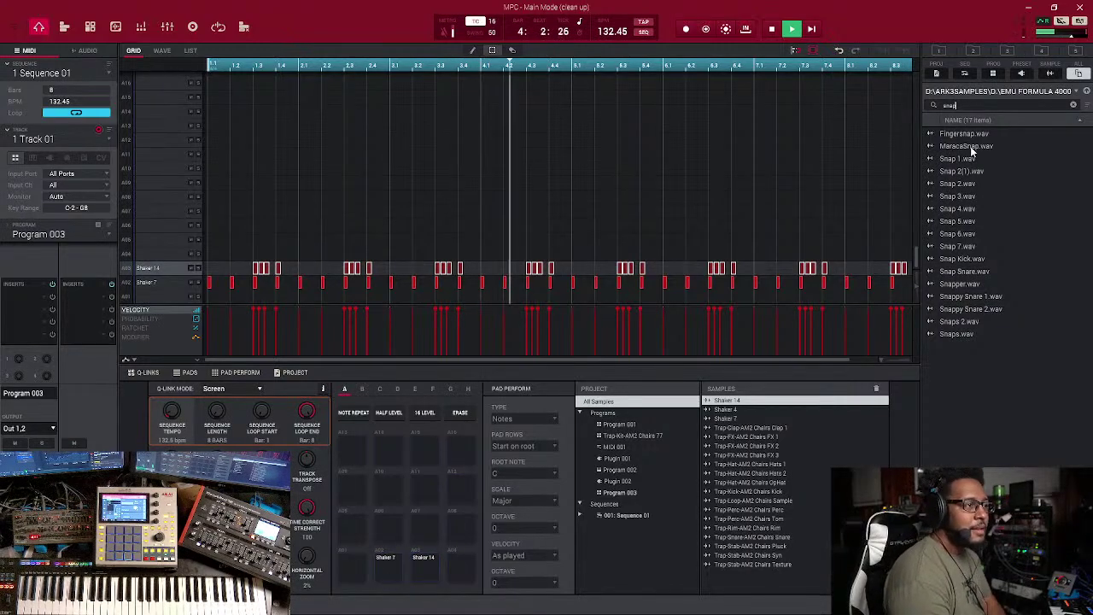
pyautogui.click(965, 134)
pyautogui.click(971, 158)
pyautogui.click(967, 171)
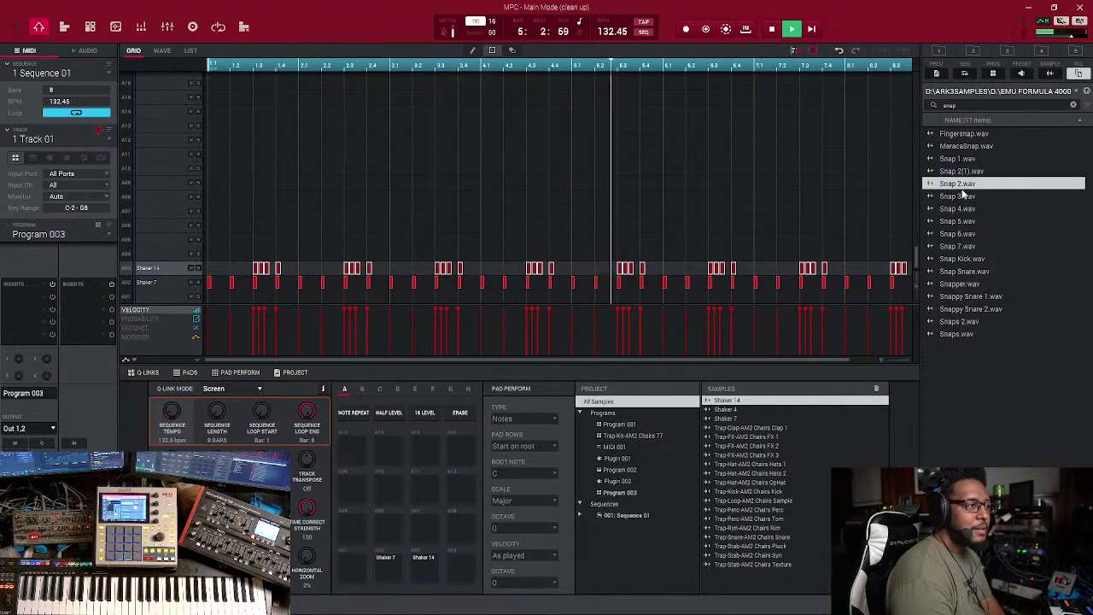
pyautogui.moveTo(972, 174); pyautogui.dragTo(457, 561)
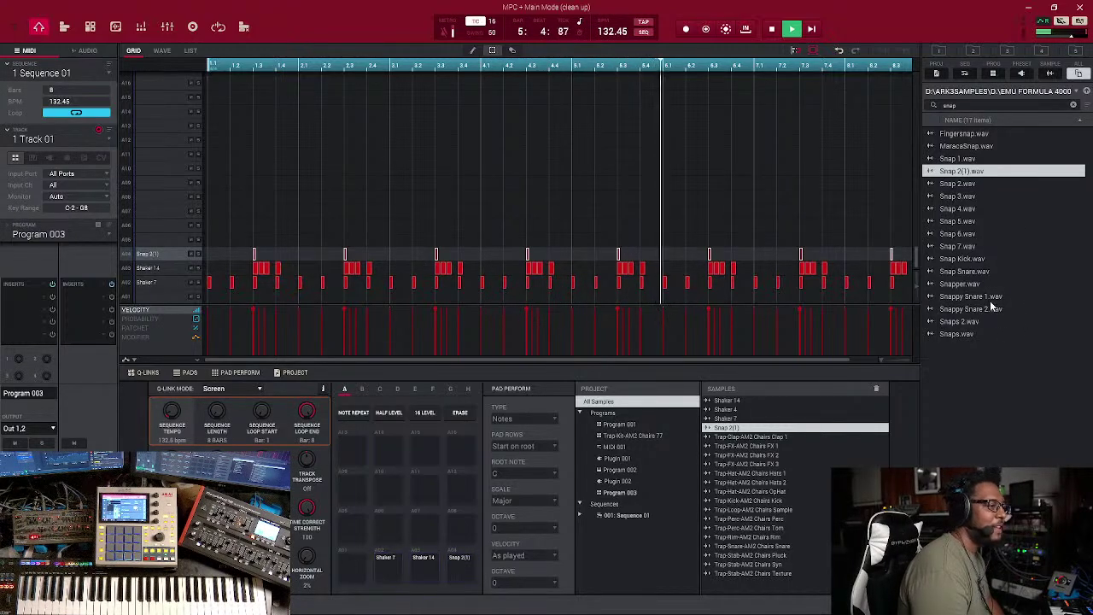
# Go up to Da Vault 21, clear the "snap" search and reopen the EMU FORMULA 4000 sample folder
pyautogui.click(1087, 92)
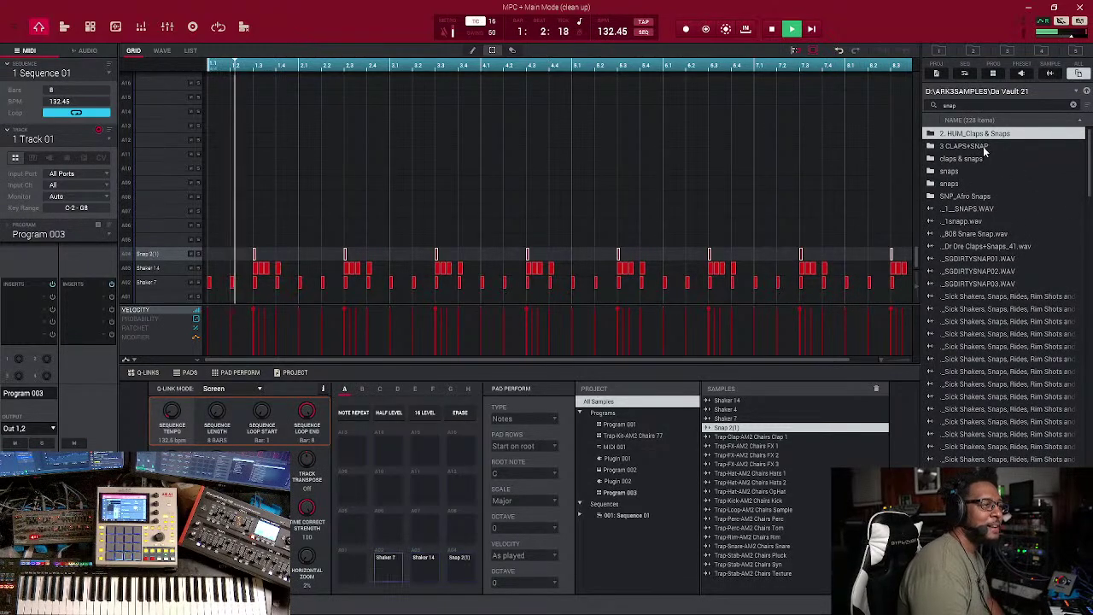
pyautogui.click(1073, 105)
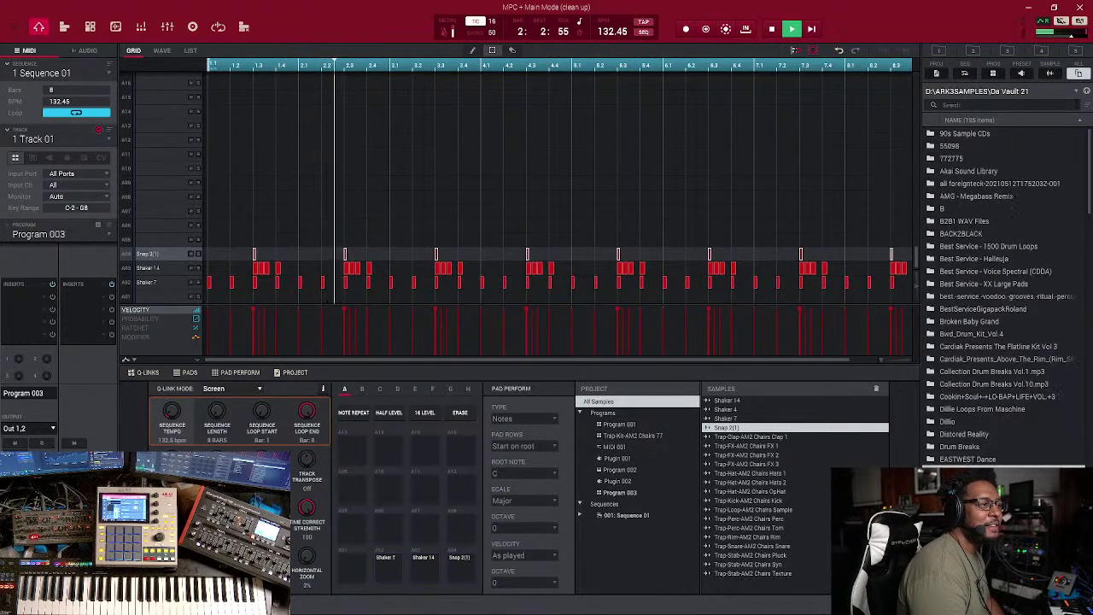
pyautogui.doubleClick(1016, 470)
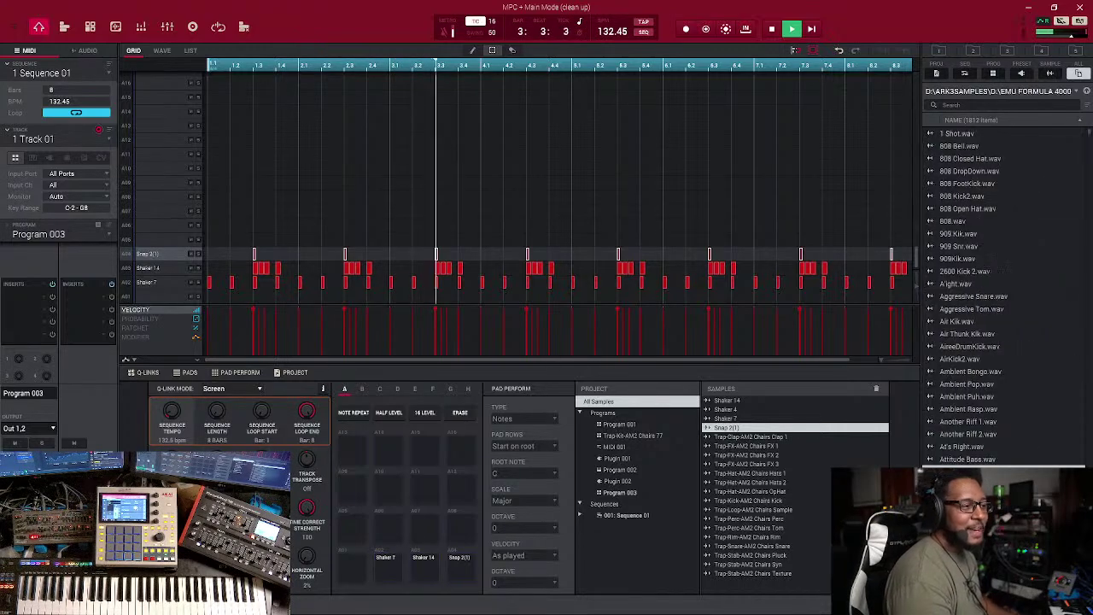
# Audition 2600 Kick 2.wav and 808 Open Hat.wav, and load 808 Closed Hat.wav onto pad A08 of Program 003
pyautogui.click(994, 272)
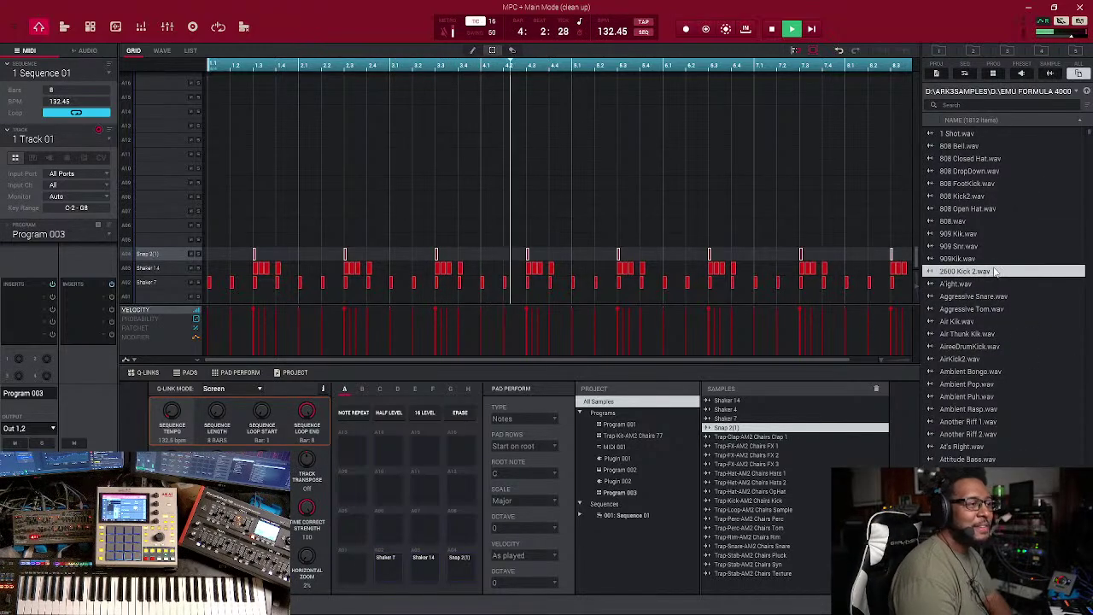
pyautogui.click(987, 211)
pyautogui.moveTo(973, 159); pyautogui.dragTo(463, 538)
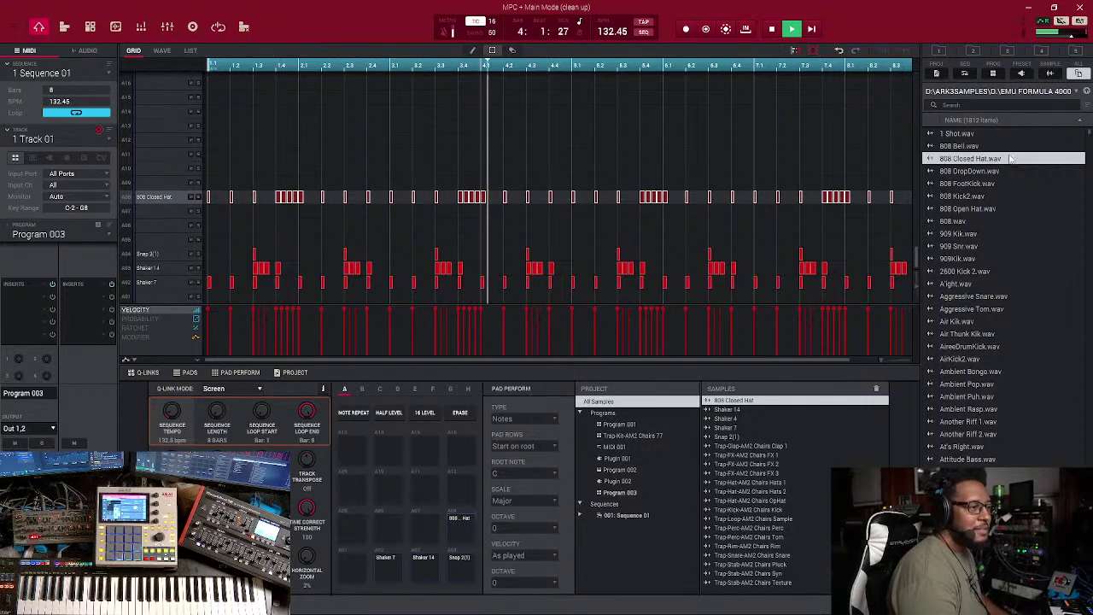
# Skim the EMU FORMULA 4000 samples and return to the Da Vault 21 folder
pyautogui.scroll(-8, 1035, 388)
pyautogui.scroll(10, 1016, 418)
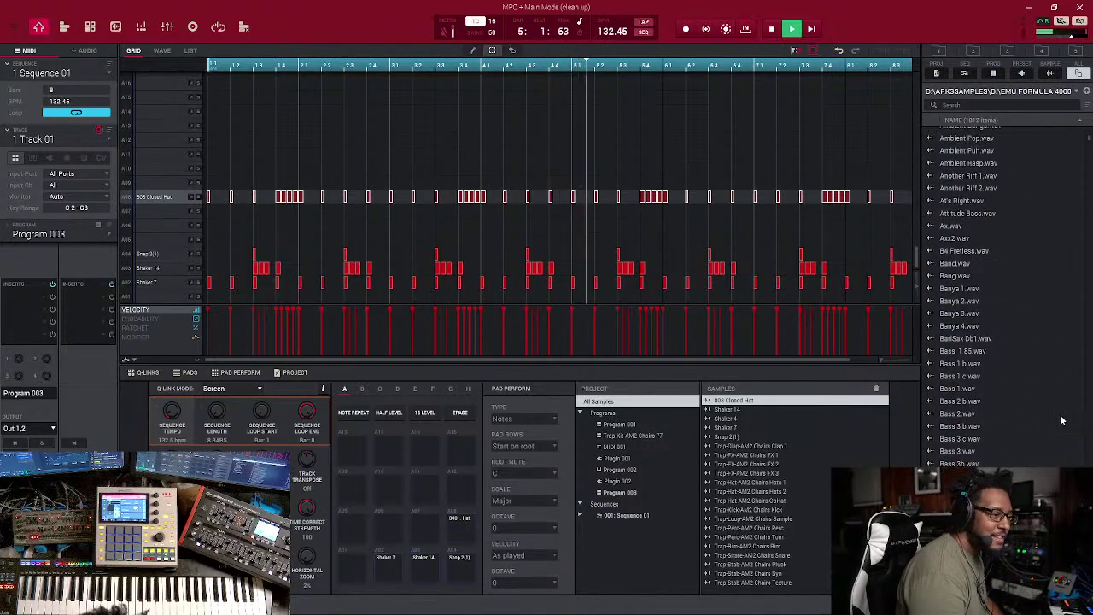
pyautogui.click(1087, 92)
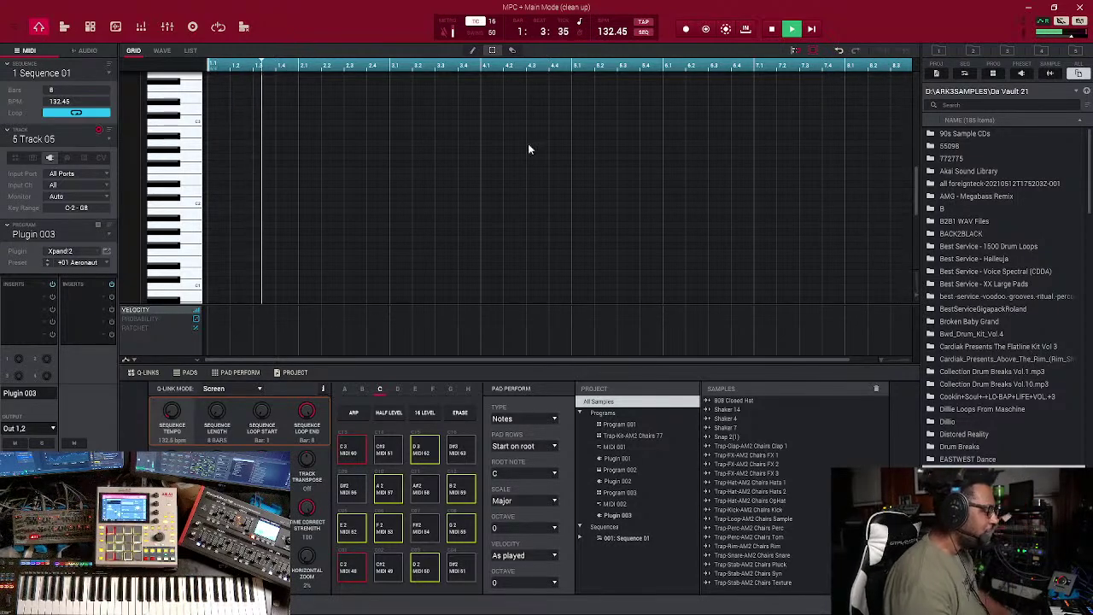
# Open the Xpand!2 editor of Plugin 003 and set part A to Hard Harp+ from the 014 Strings category
pyautogui.click(106, 253)
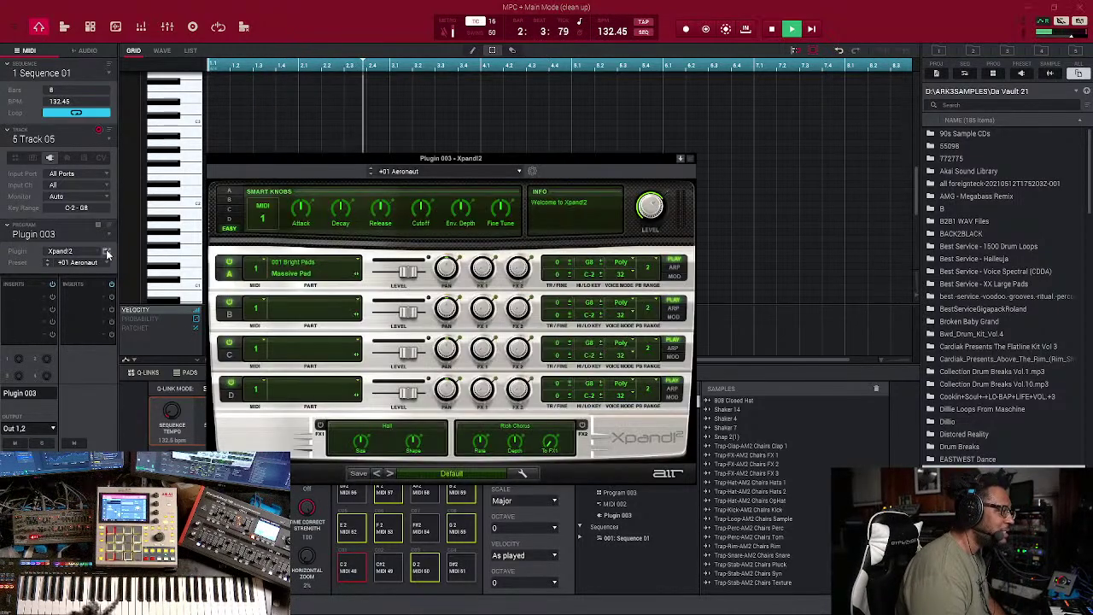
pyautogui.click(284, 268)
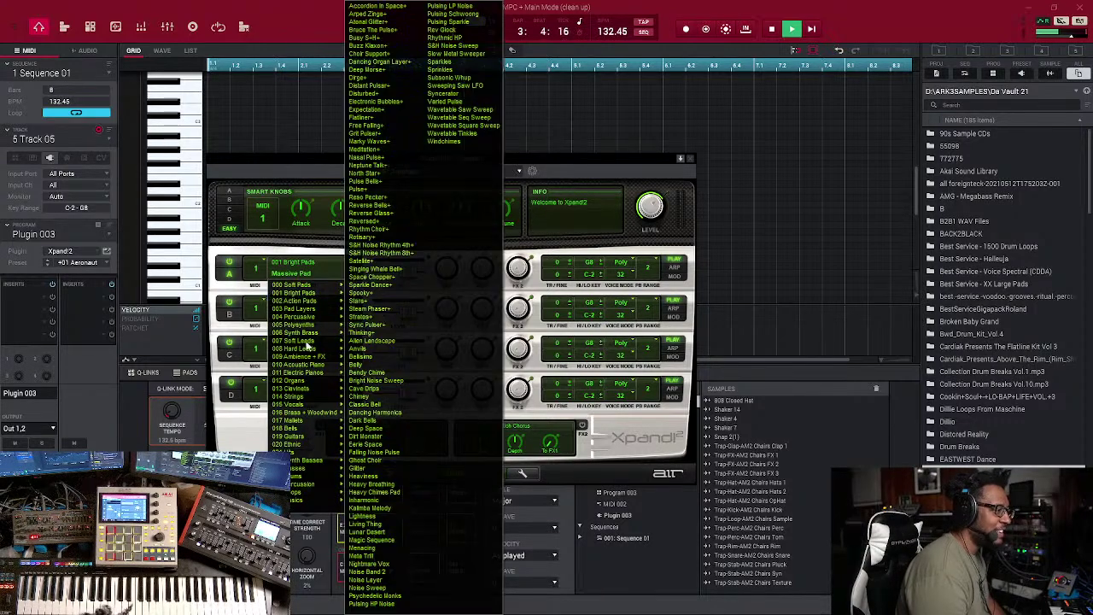
pyautogui.moveTo(322, 390)
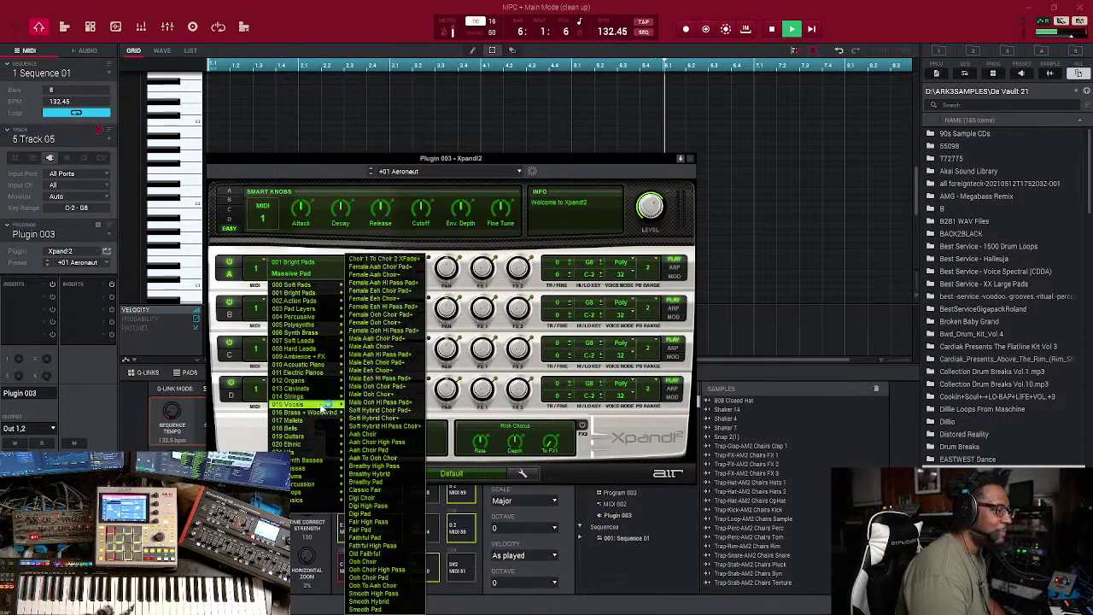
pyautogui.moveTo(307, 422)
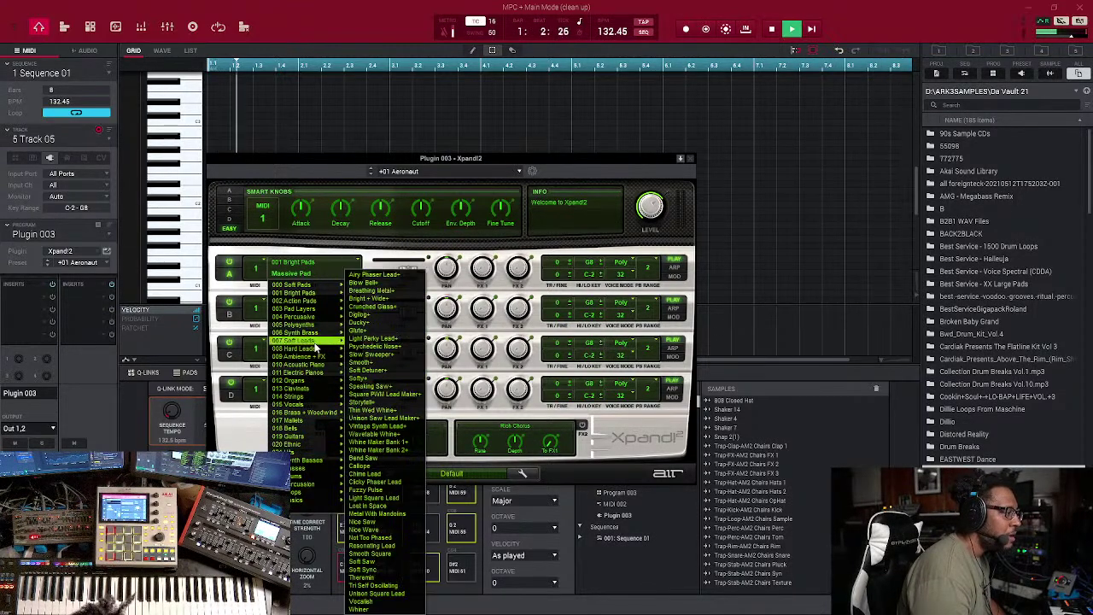
pyautogui.moveTo(311, 362)
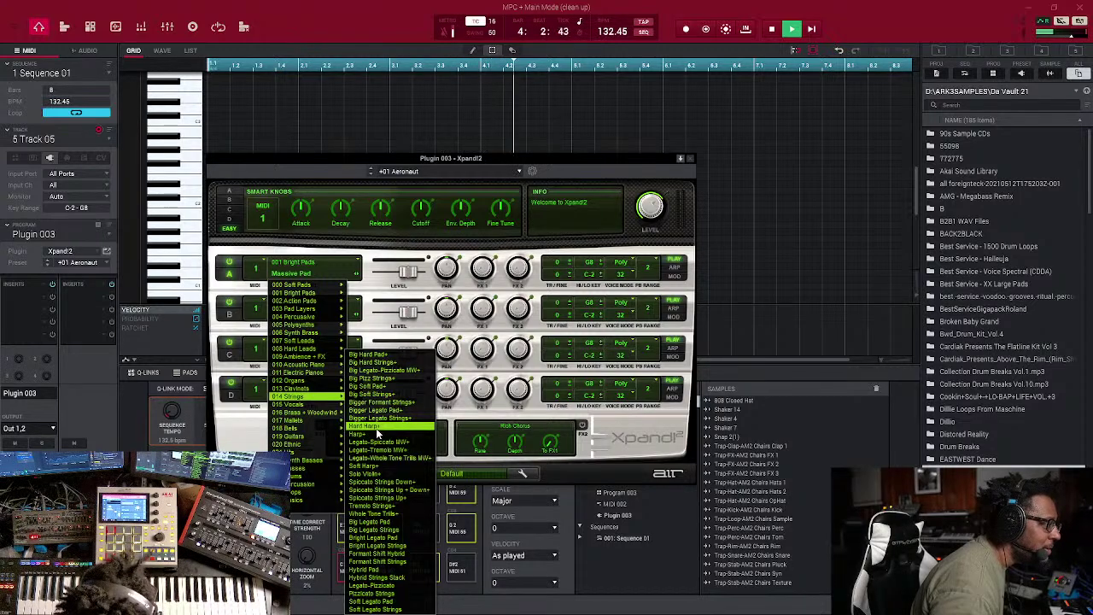
pyautogui.click(377, 428)
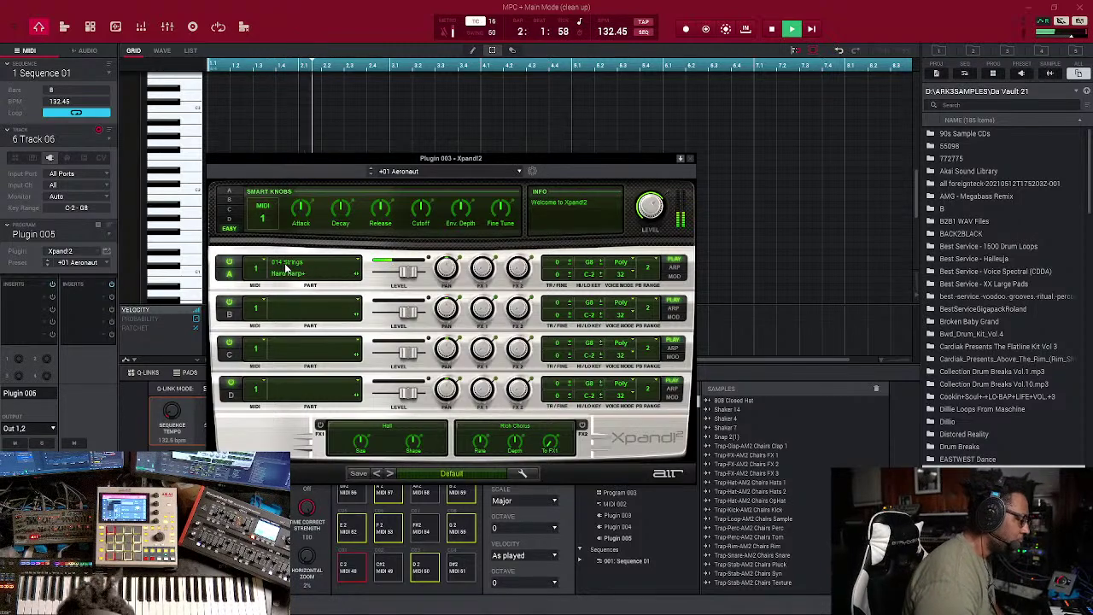
# Open Xpand!2 on Plugin 005, try Big Soft Strings+ for part A and settle on Big Legato Strings from 014 Strings
pyautogui.click(107, 253)
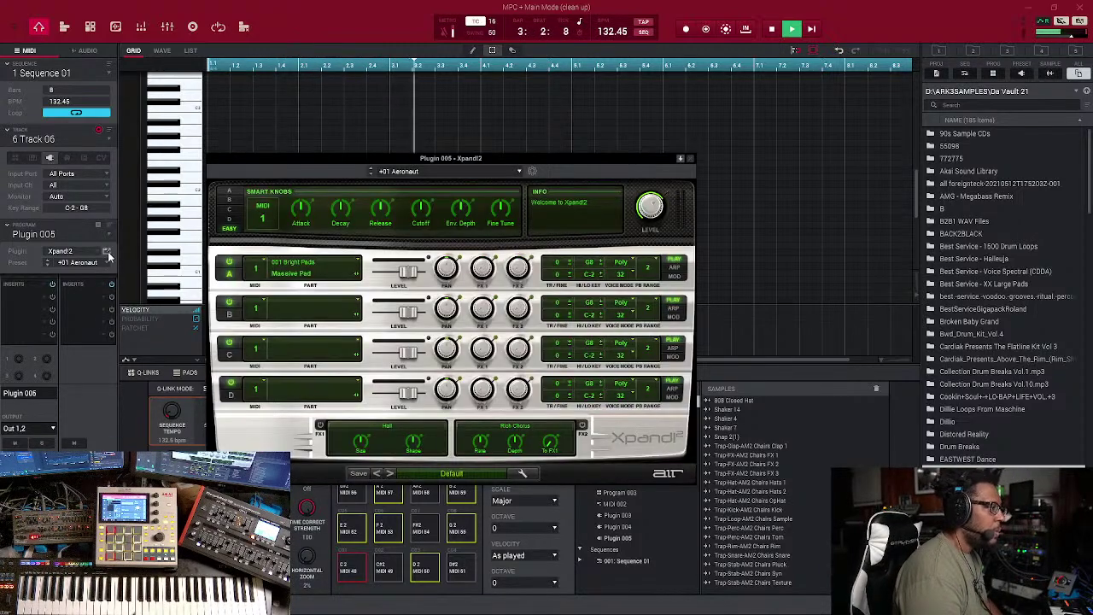
pyautogui.click(296, 263)
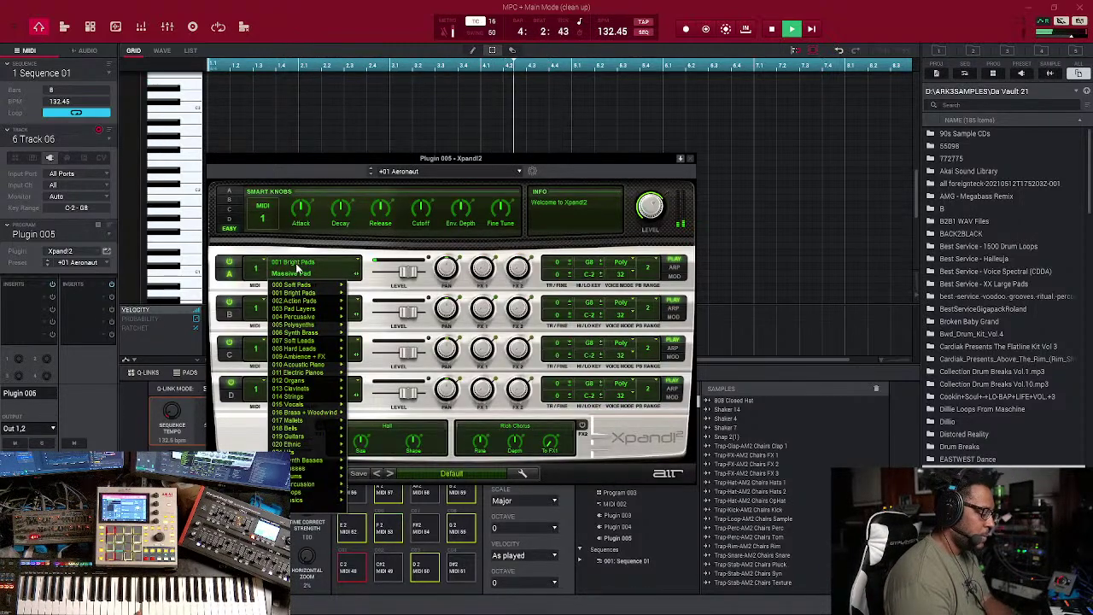
pyautogui.moveTo(323, 399)
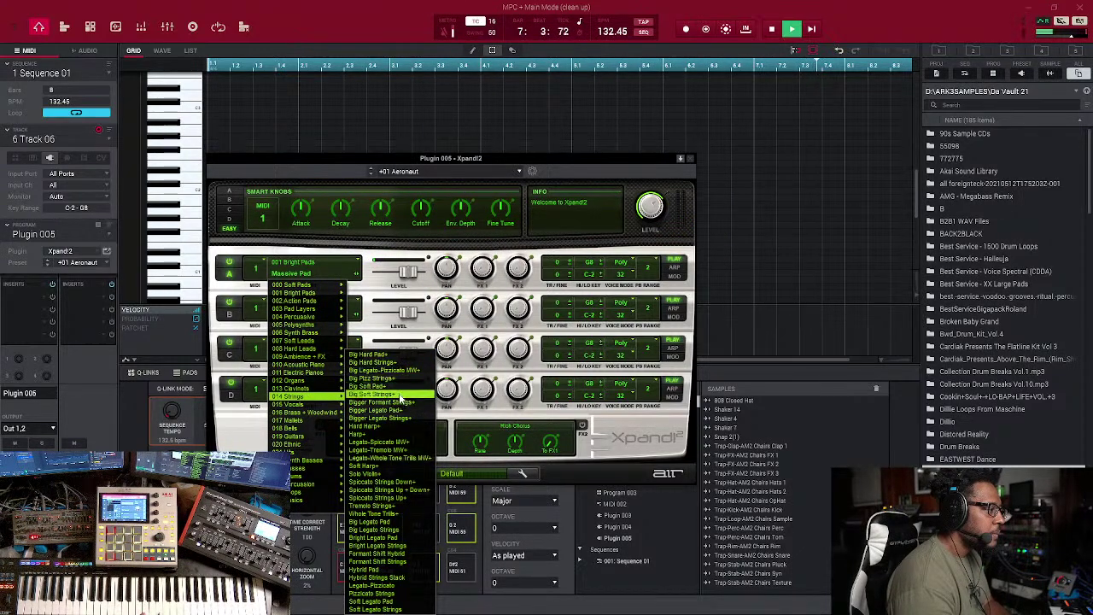
pyautogui.click(401, 399)
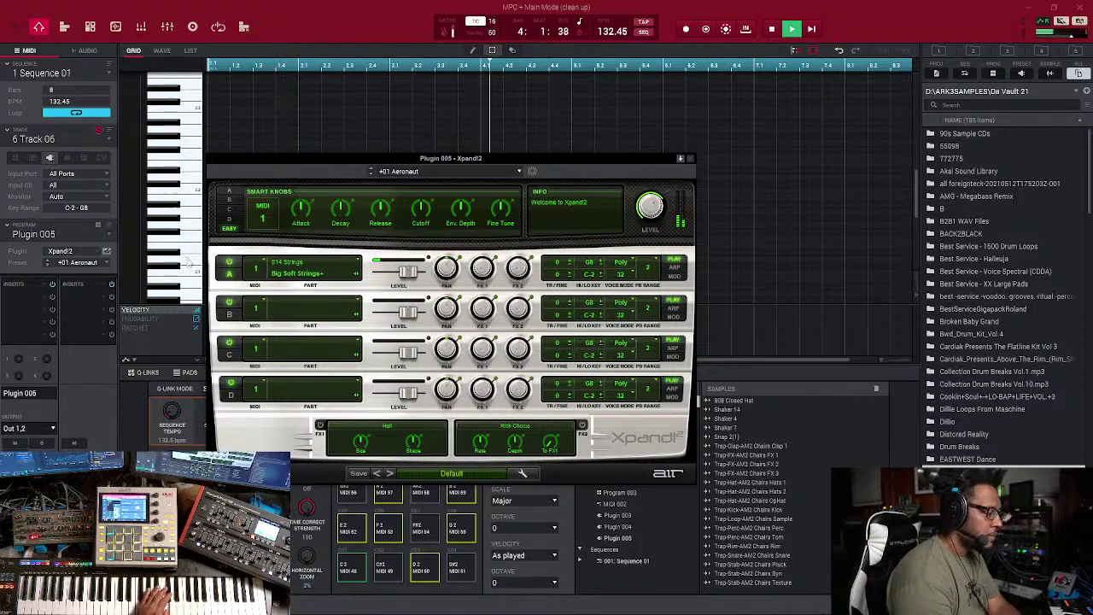
pyautogui.click(293, 267)
pyautogui.moveTo(317, 395)
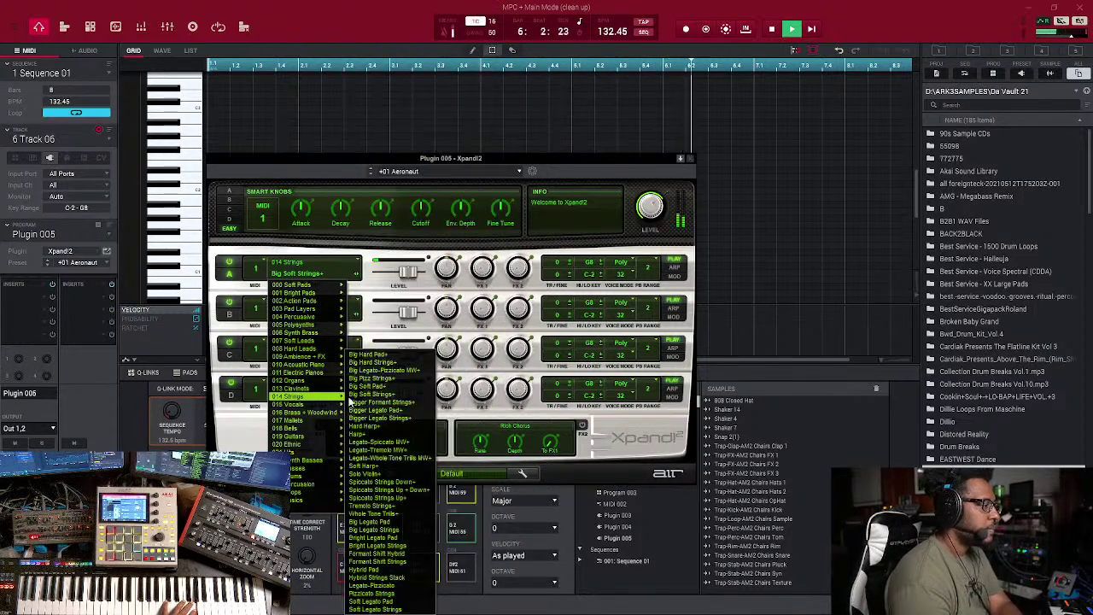
pyautogui.click(420, 535)
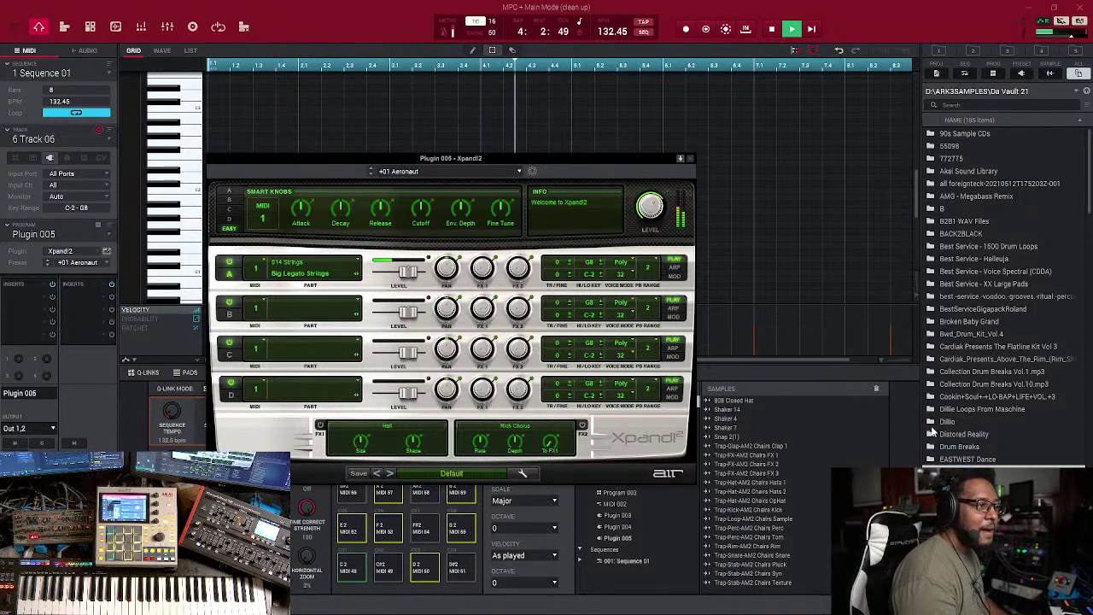
# Open the BACK2BLACK sample folder and search it for "bd"
pyautogui.doubleClick(962, 233)
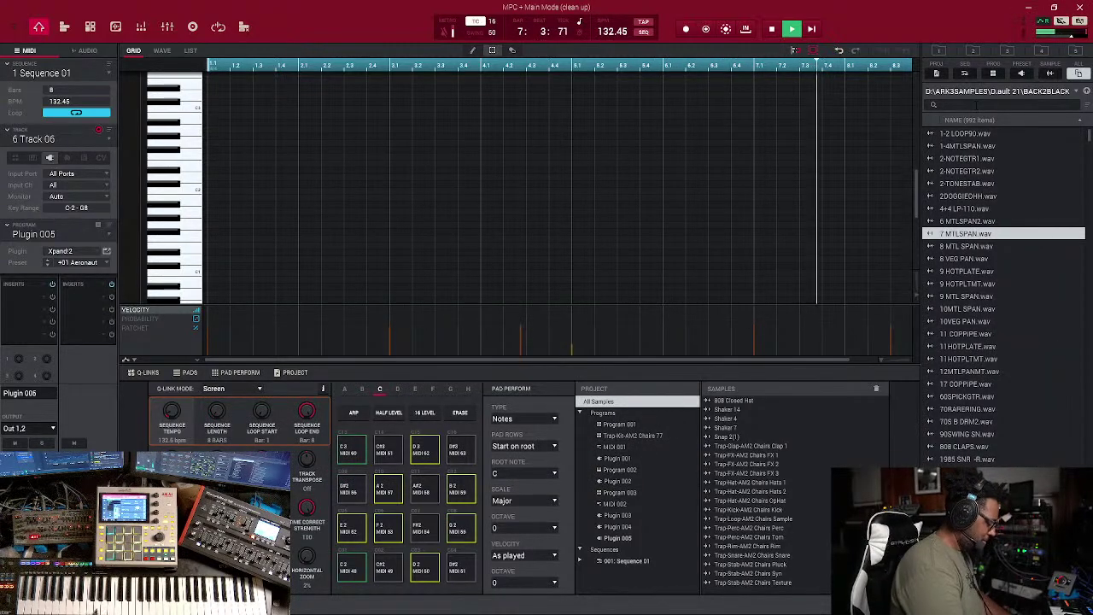
pyautogui.click(976, 104)
pyautogui.write('bd')
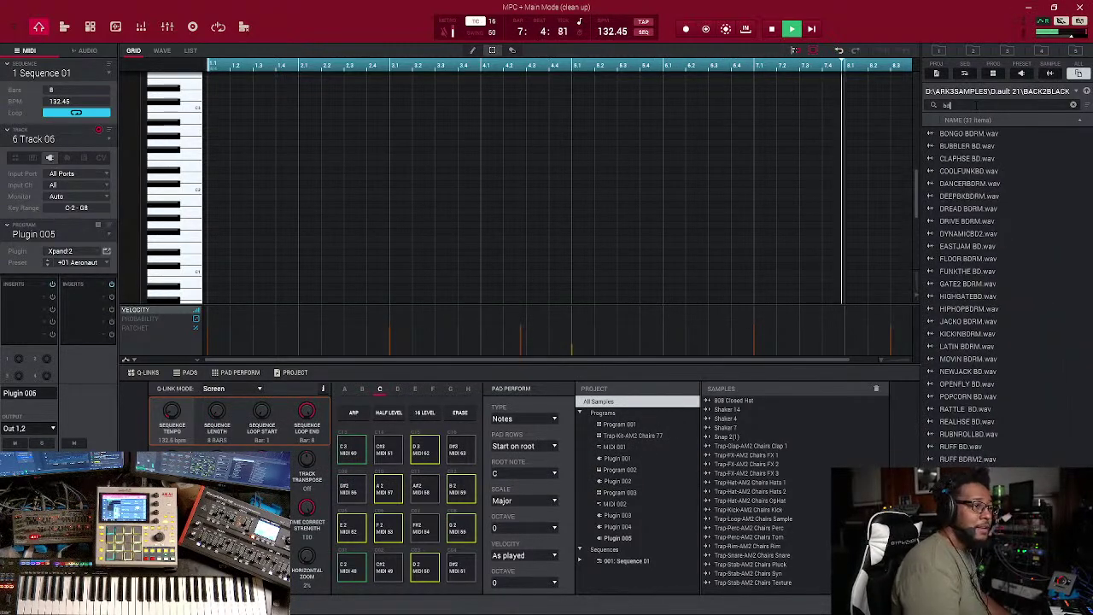
# Audition the bass drum samples between DEEPBKBDRM.wav and MOVIN BDRM.wav, including DREAD BDRM.wav and FLOOR BDRM.wav
pyautogui.click(971, 197)
pyautogui.press('Down')
pyautogui.press('Down')
pyautogui.press('Up')
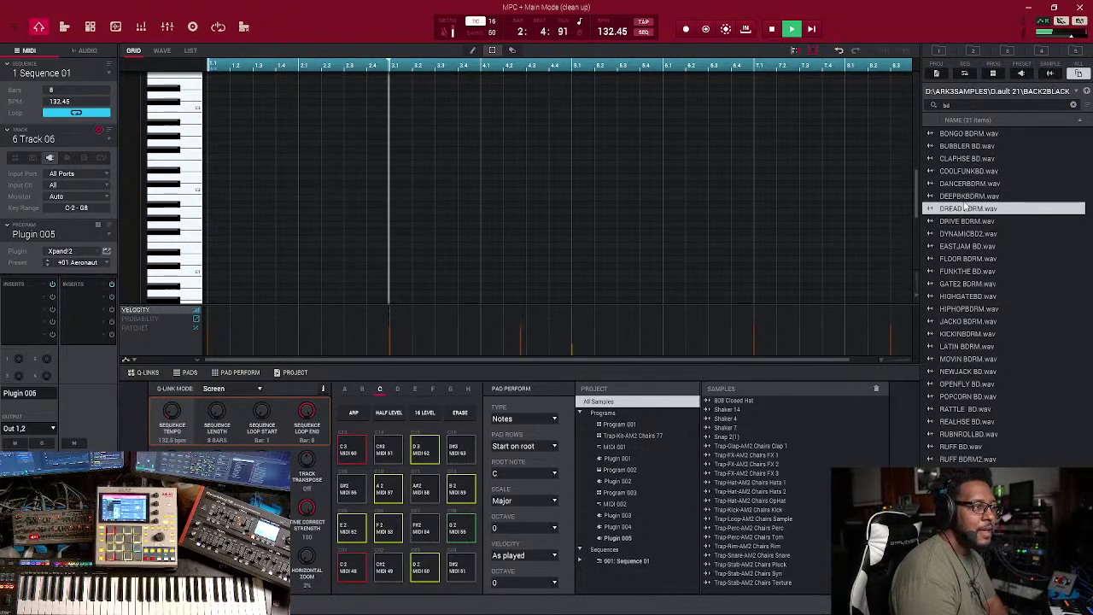
pyautogui.click(965, 258)
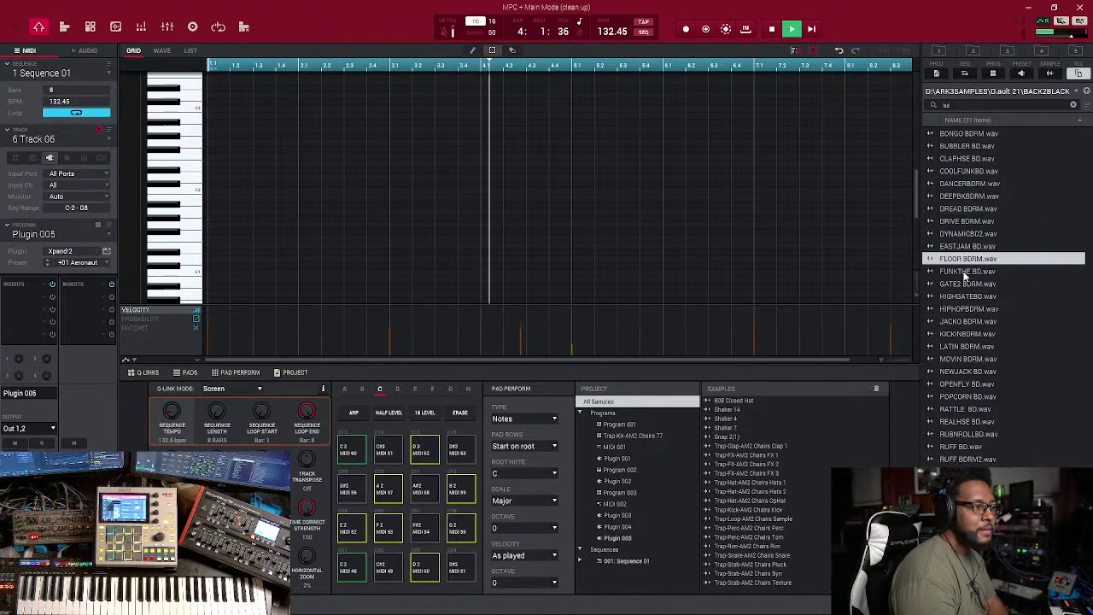
pyautogui.click(966, 284)
pyautogui.click(966, 296)
pyautogui.click(966, 321)
pyautogui.click(966, 346)
pyautogui.click(967, 358)
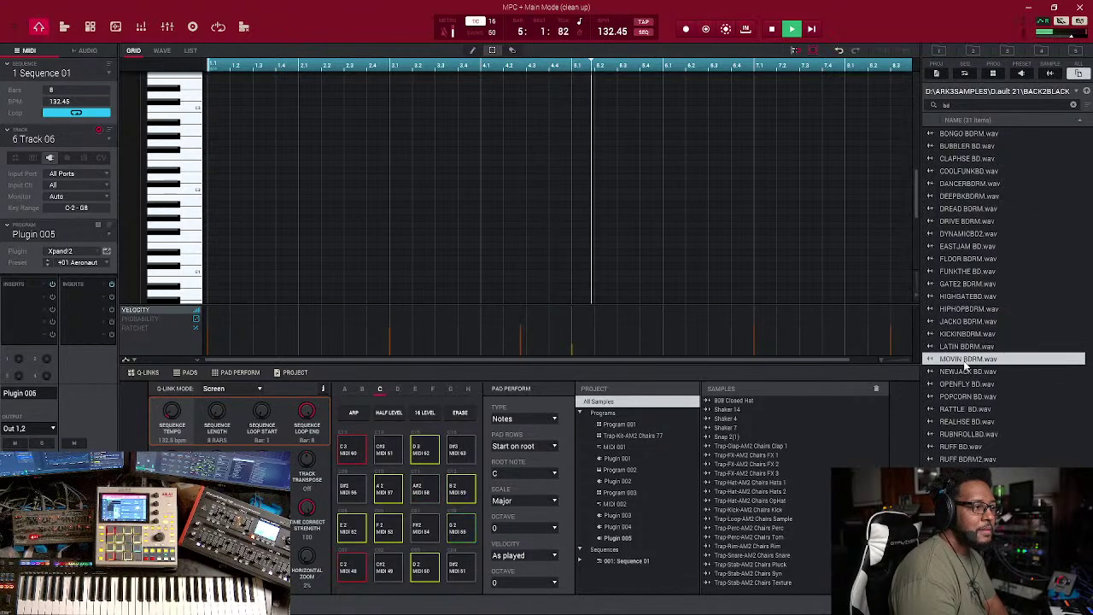
# Audition further bass drums from POPCORN BD.wav to RUFF BD.wav and load BUBBLER BD.wav onto pad A01 of Program 003
pyautogui.click(966, 397)
pyautogui.click(967, 409)
pyautogui.click(967, 434)
pyautogui.click(966, 447)
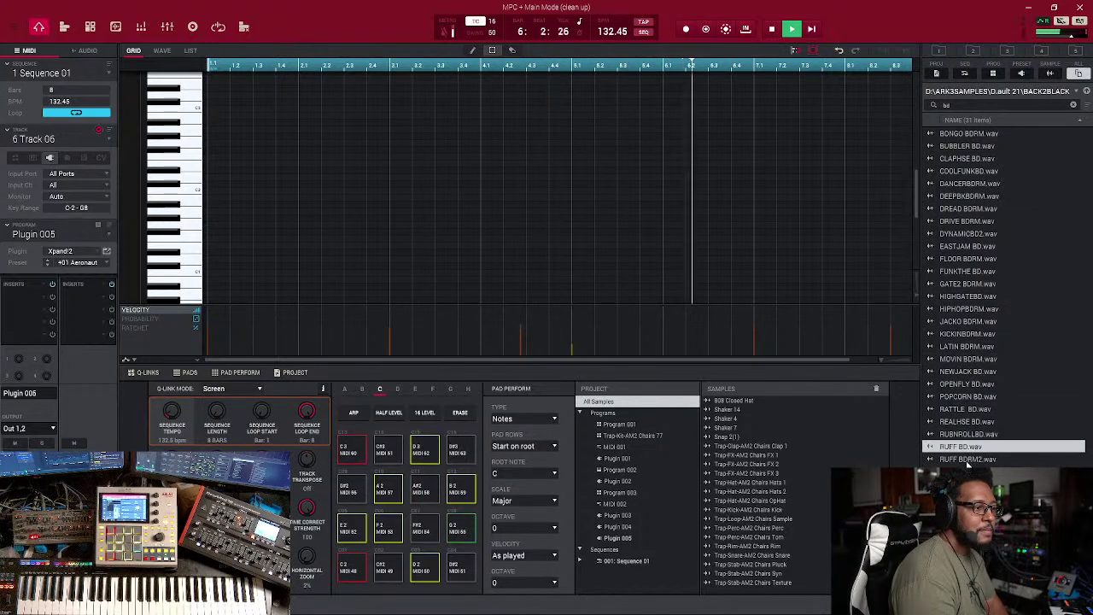
pyautogui.click(967, 146)
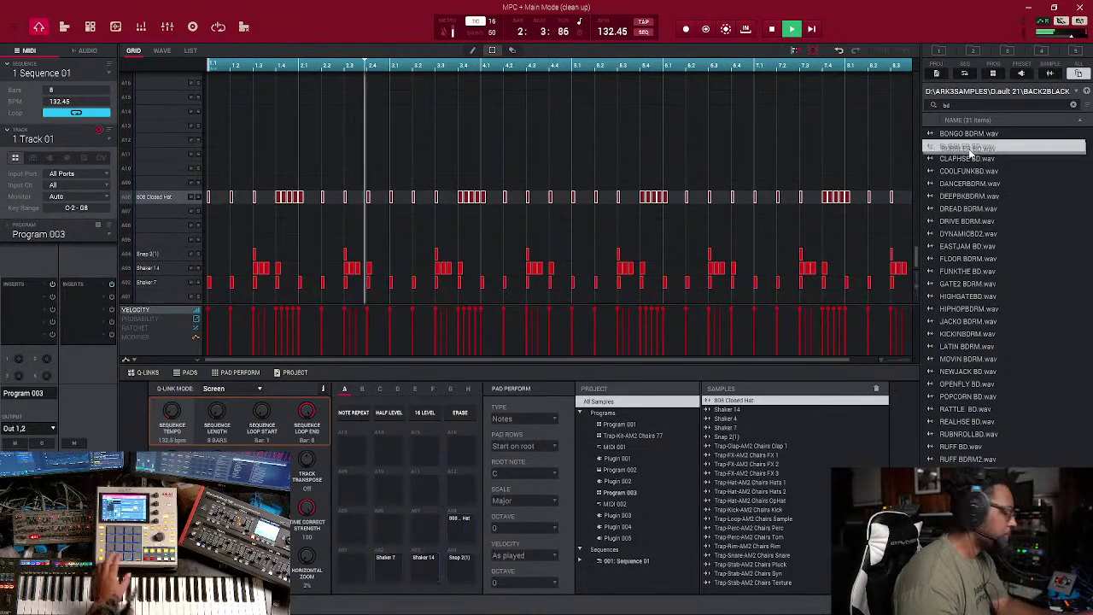
pyautogui.moveTo(968, 147); pyautogui.dragTo(351, 571)
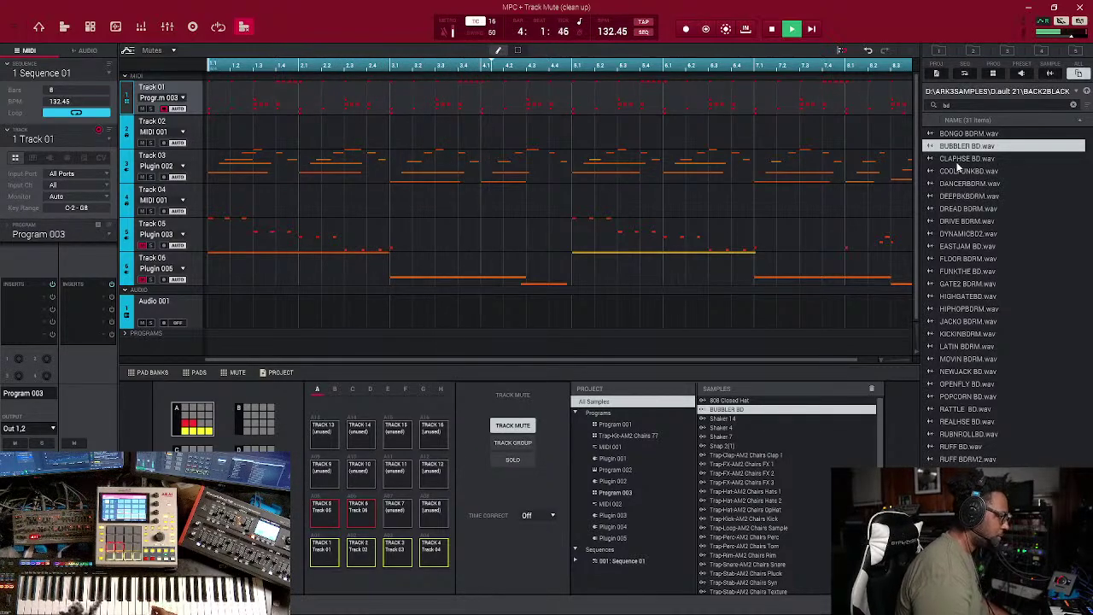
# Audition more bass drum samples from DREAD BDRM.wav down to FLOOR BDRM.wav
pyautogui.click(1007, 210)
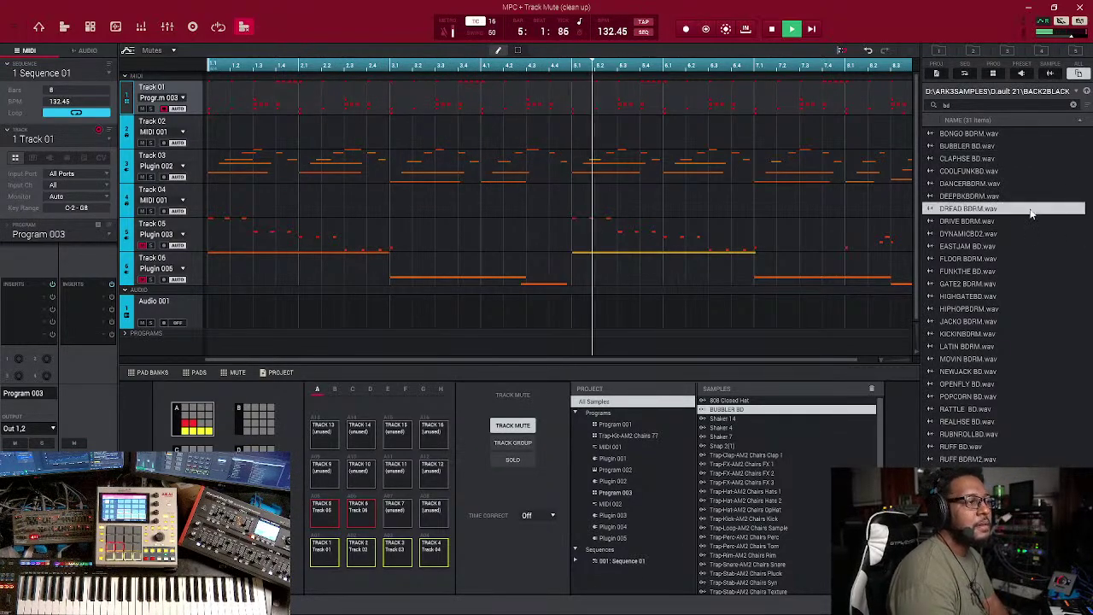
pyautogui.press('Down')
pyautogui.press('Down')
pyautogui.press('Down')
pyautogui.press('Down')
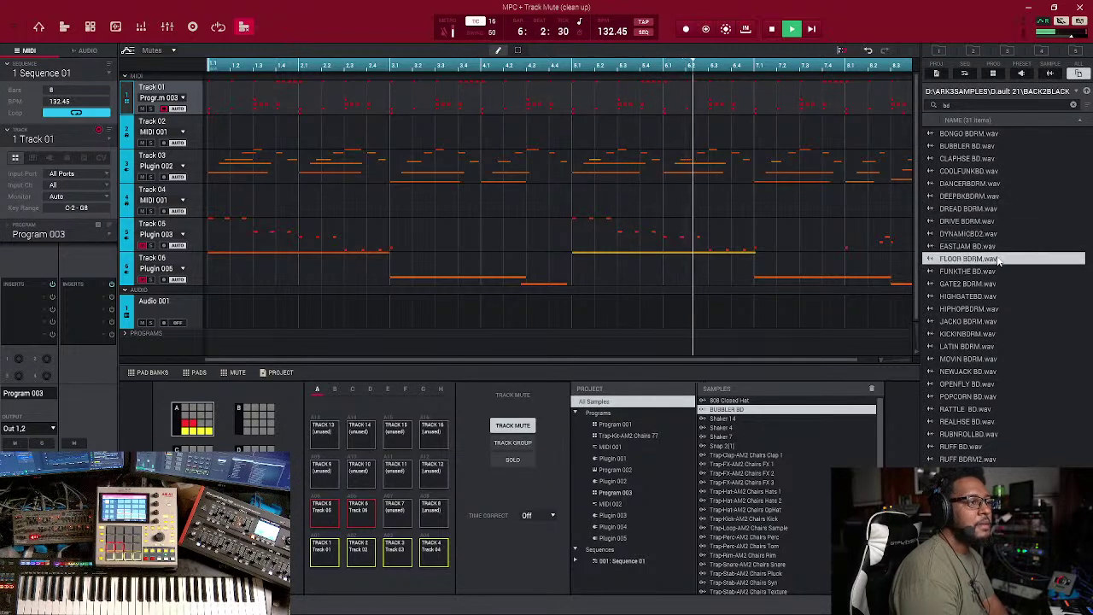
# Search the BACK2BLACK folder for "hat", audition closed hats and load CLD HAT 3.wav onto pad A07 of Program 003
pyautogui.click(1074, 105)
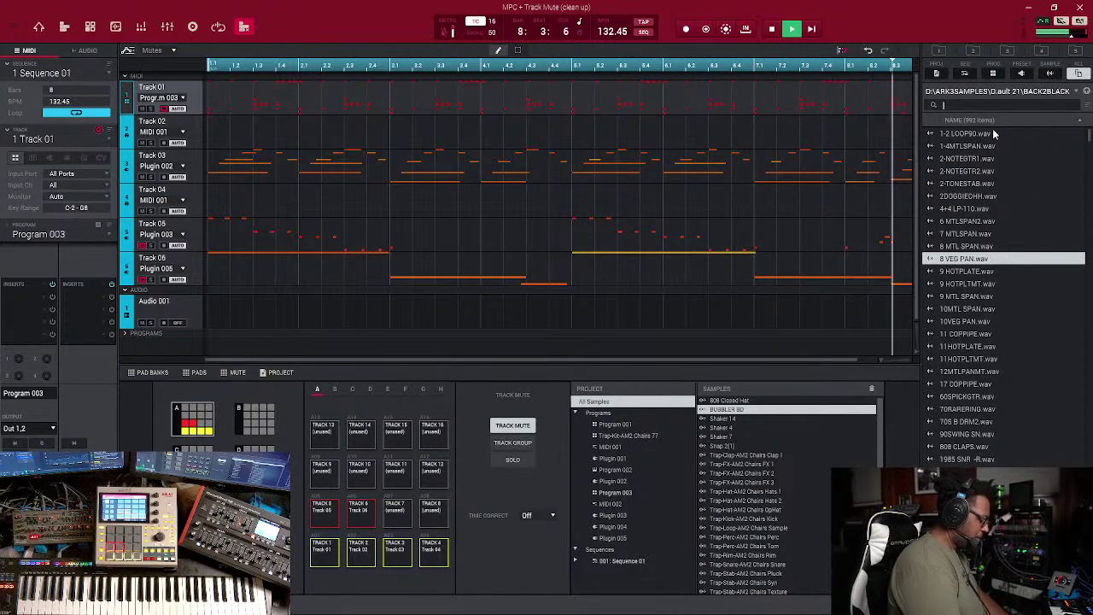
pyautogui.write('hat')
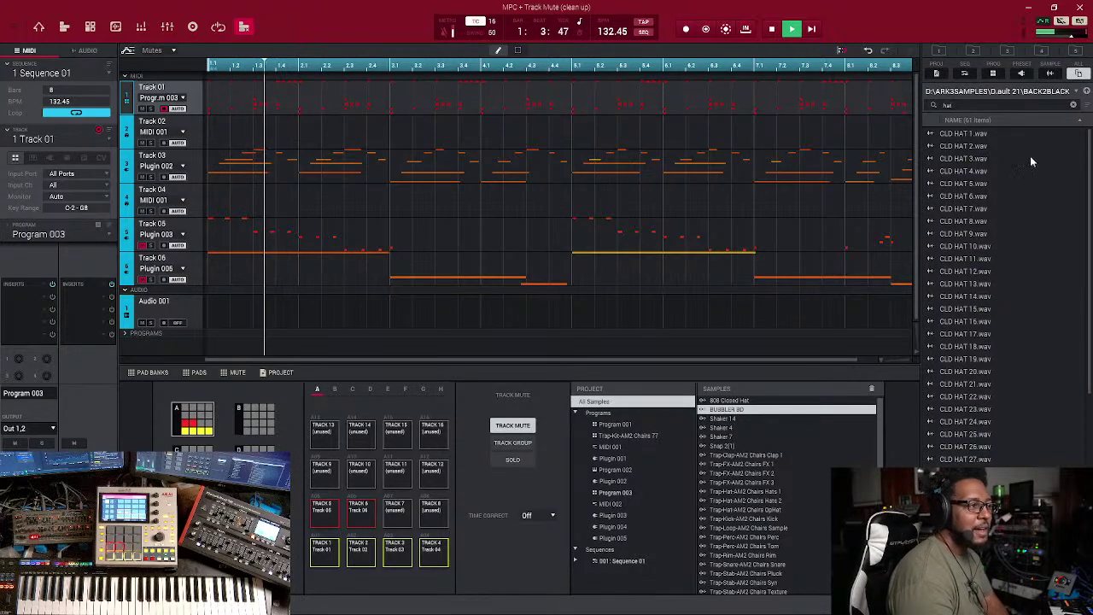
pyautogui.click(1029, 157)
pyautogui.click(971, 196)
pyautogui.click(979, 160)
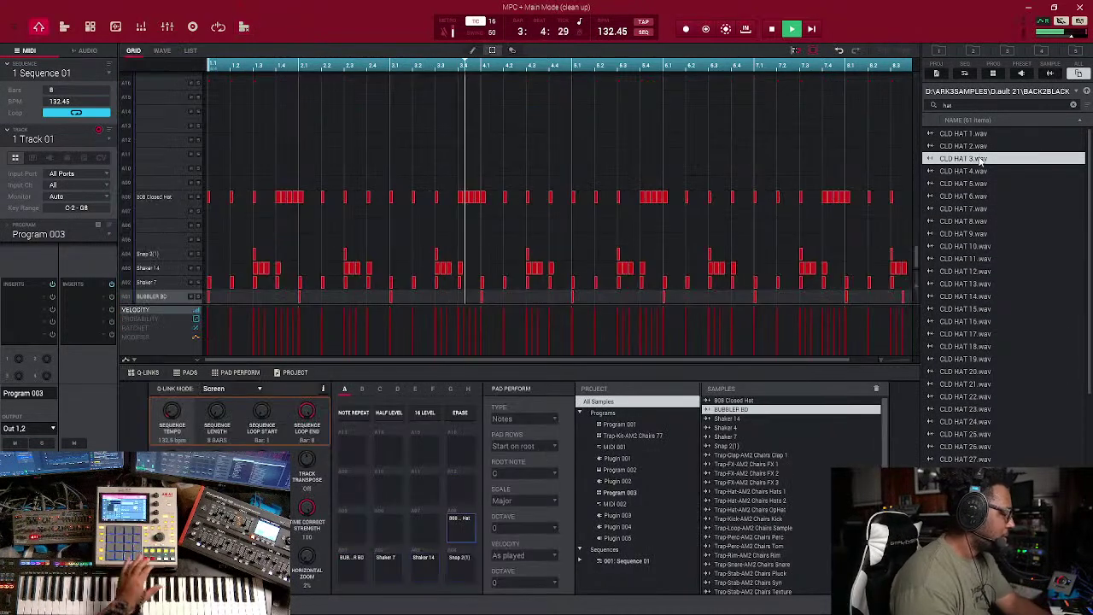
pyautogui.moveTo(972, 167); pyautogui.dragTo(424, 519)
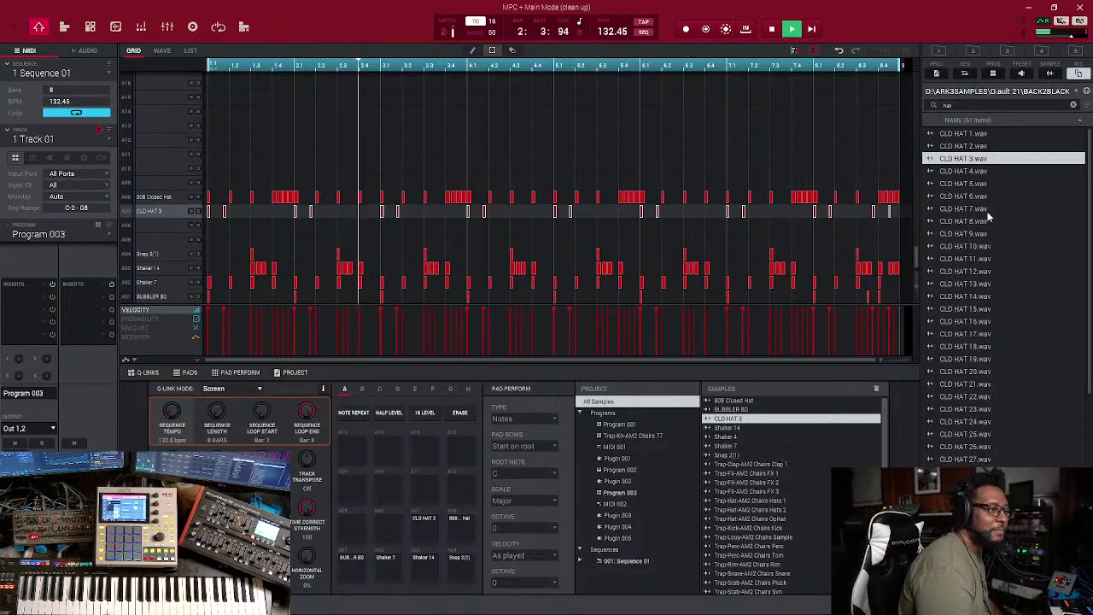
# Find OPN HAT 2 further down the hat samples and load it onto pad A06 of Program 003
pyautogui.scroll(-3, 1003, 462)
pyautogui.scroll(-2, 1001, 457)
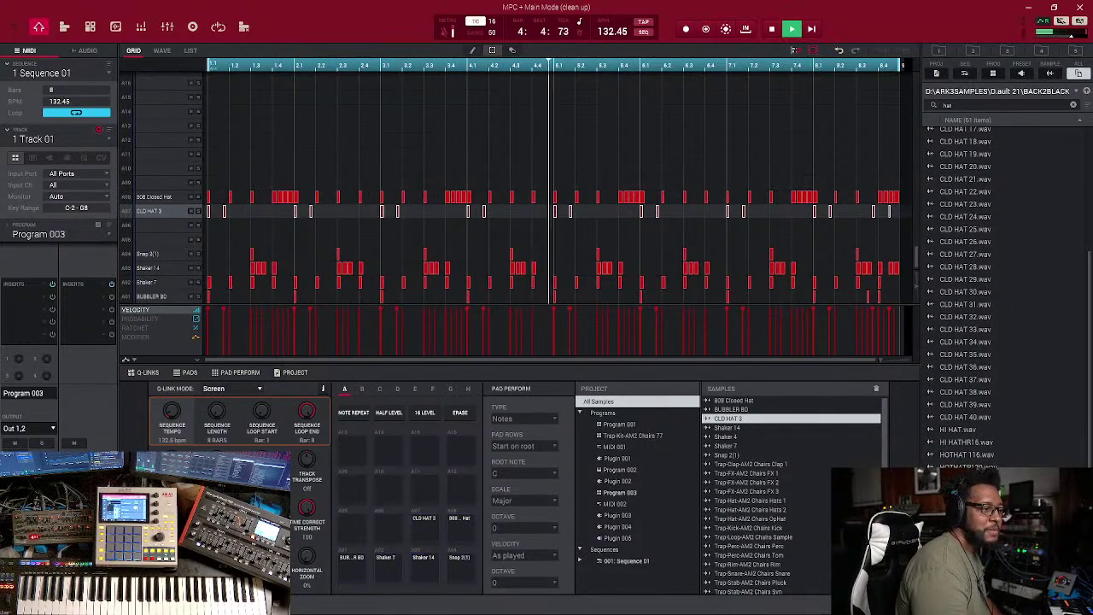
pyautogui.moveTo(964, 495); pyautogui.dragTo(388, 527)
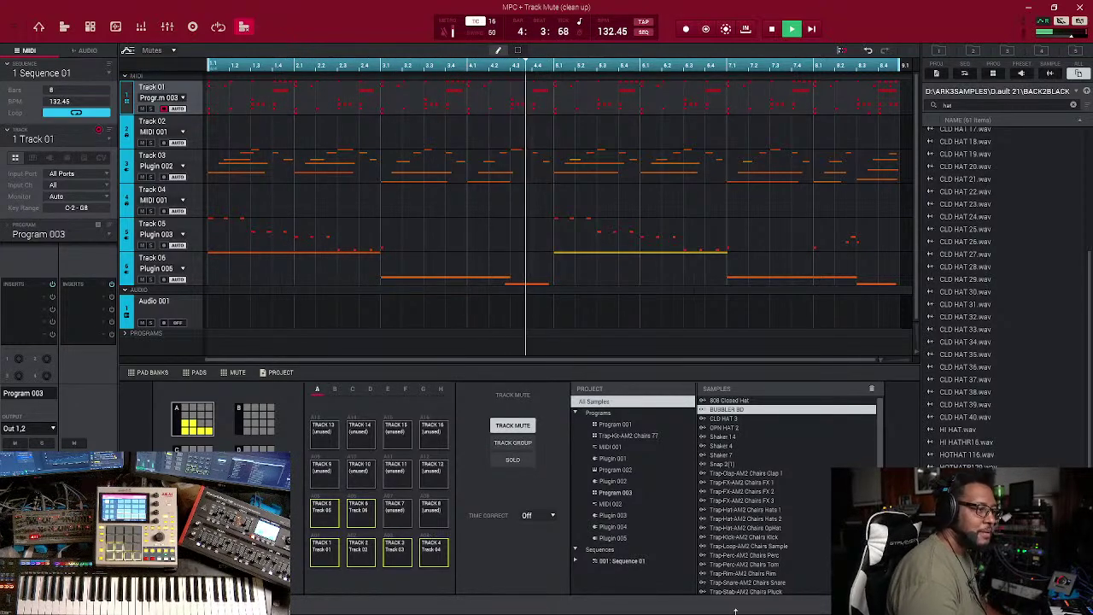
# Audition OPN HAT 2.wav and CLD HAT 4.wav again among the BACK2BLACK hat samples
pyautogui.scroll(-3, 1033, 222)
pyautogui.click(990, 411)
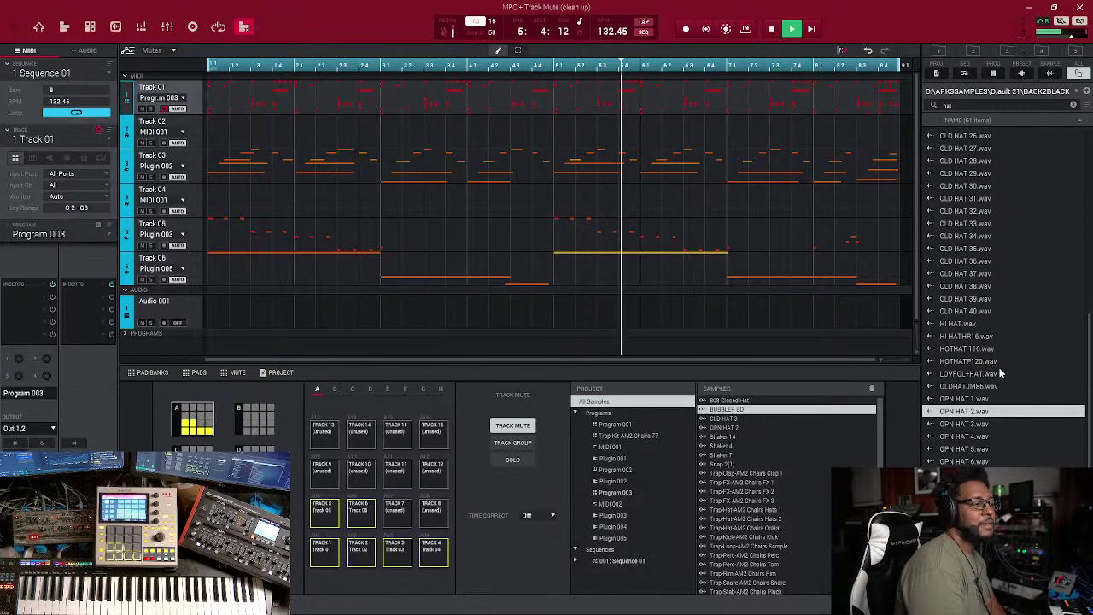
pyautogui.scroll(8, 974, 256)
pyautogui.click(985, 172)
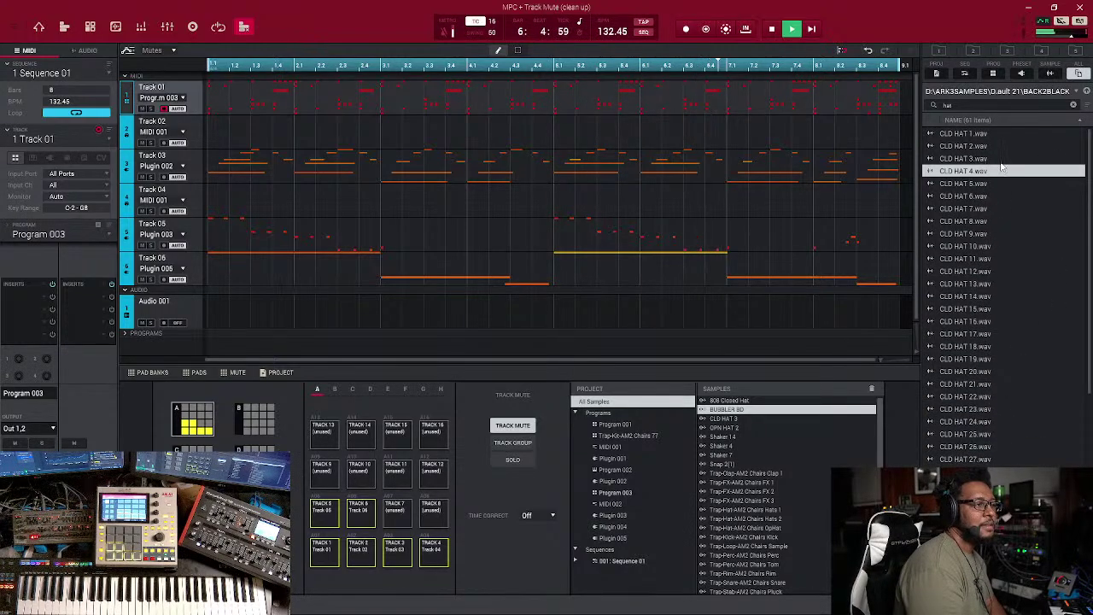
# Clear the sample search and audition BACK2BLACK samples from ACUSTRYTHM.wav down to BABYDONT U.wav
pyautogui.click(1073, 105)
pyautogui.scroll(-3, 1008, 299)
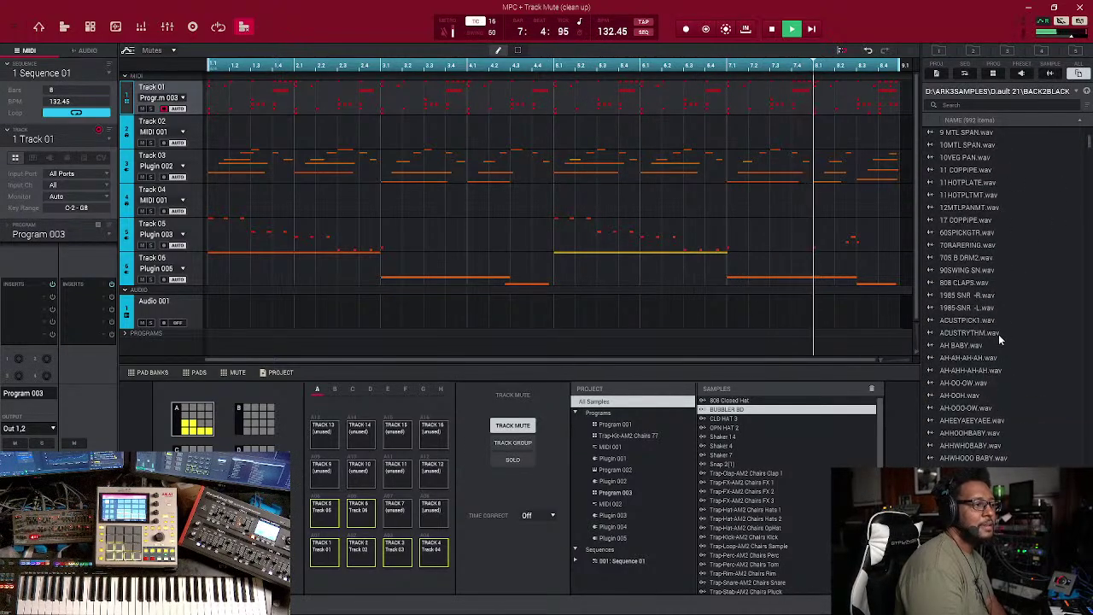
pyautogui.click(995, 333)
pyautogui.press('Down')
pyautogui.click(992, 436)
pyautogui.click(992, 483)
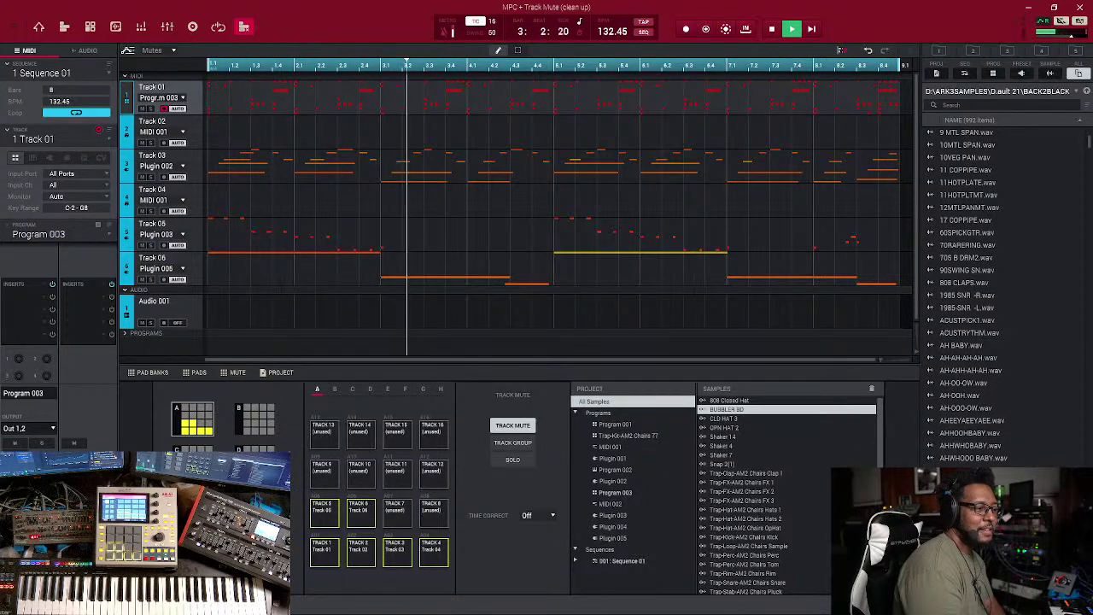
pyautogui.scroll(-4, 992, 528)
pyautogui.click(992, 530)
pyautogui.scroll(-2, 993, 530)
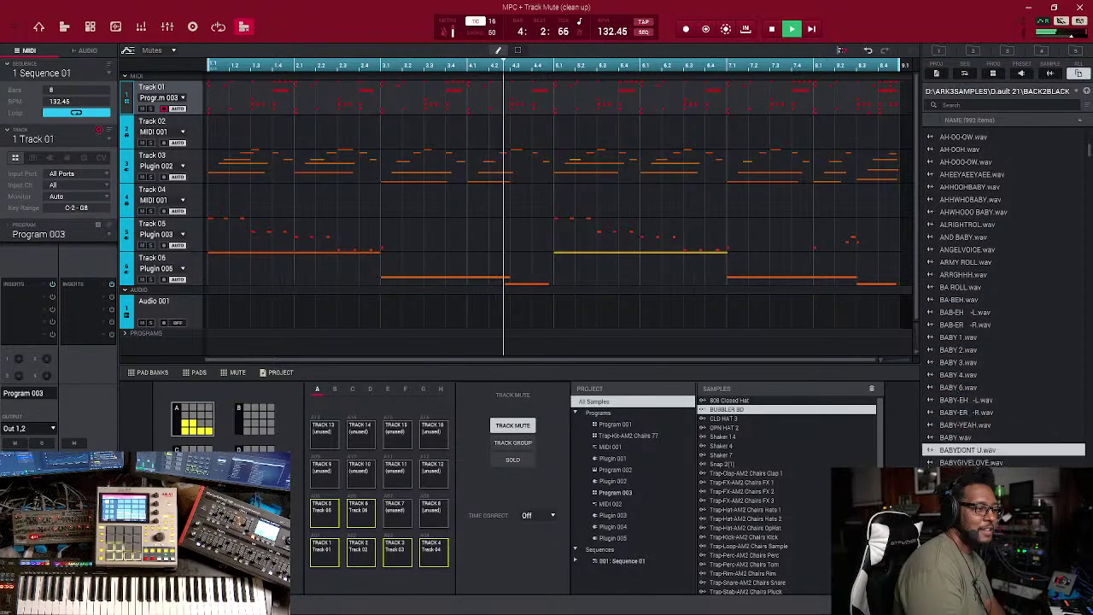
pyautogui.scroll(-8, 1003, 299)
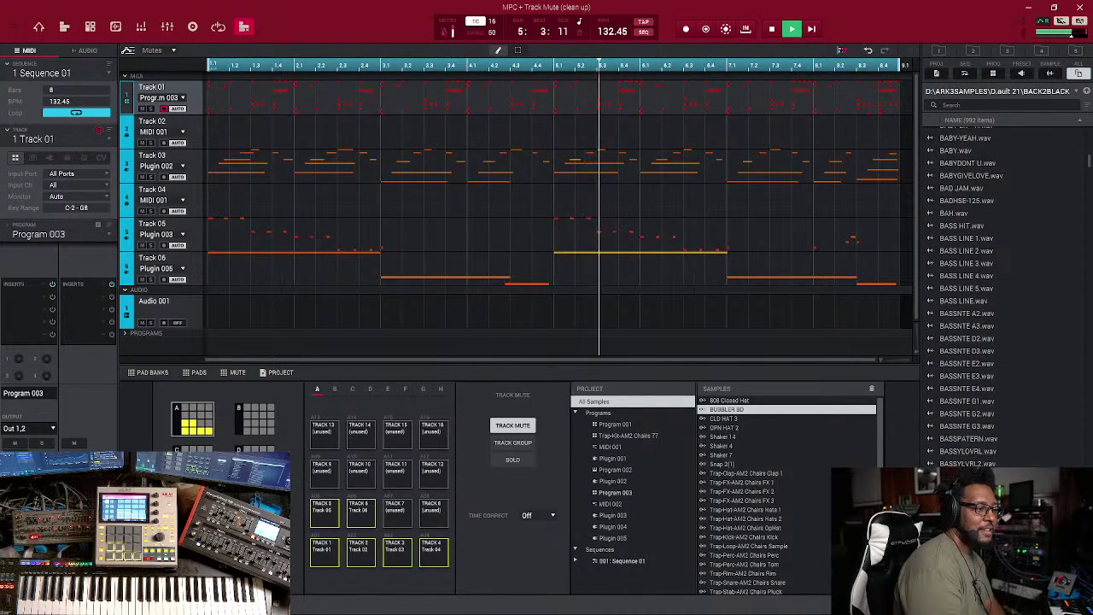
# Audition bass samples between BASS LINE.wav and BASSYLOVRL.wav, including BASSNTE A3, D3, E3, G1 and G3
pyautogui.press('Down')
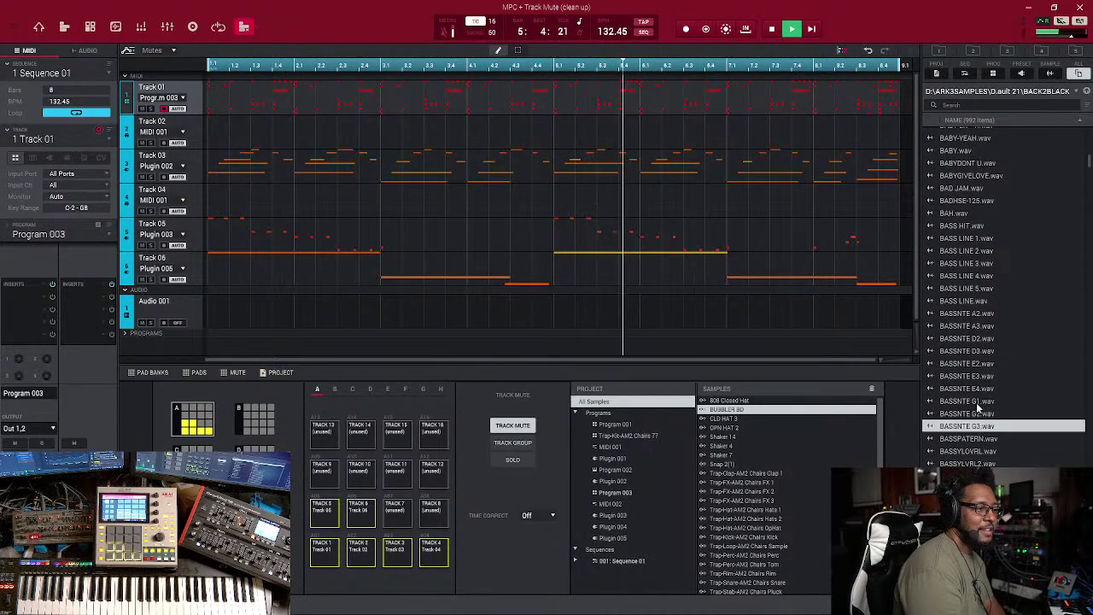
pyautogui.click(967, 326)
pyautogui.click(972, 313)
pyautogui.click(976, 301)
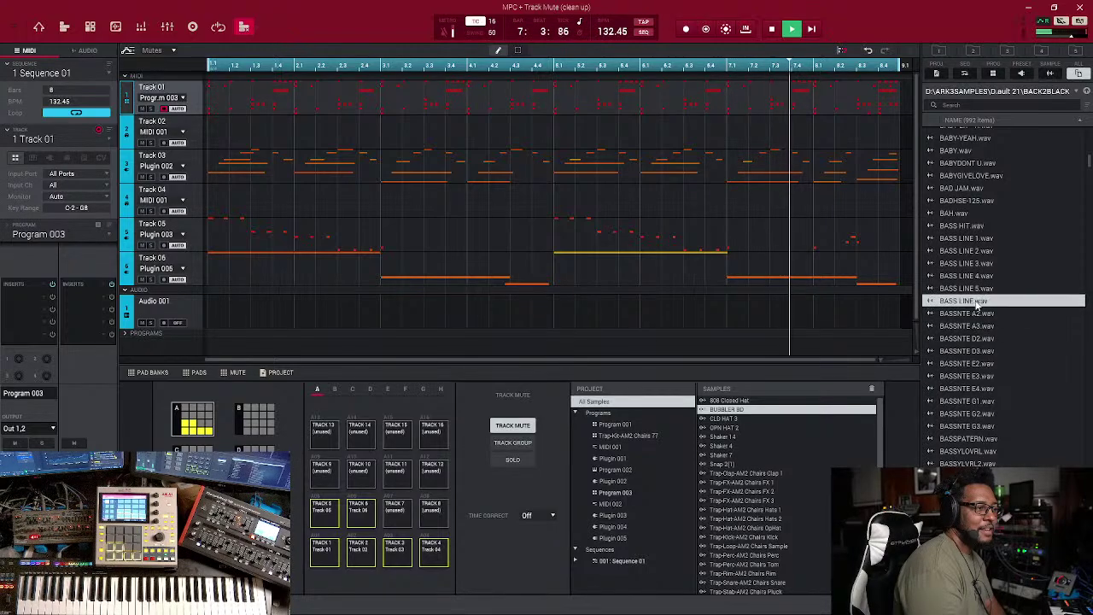
pyautogui.click(970, 326)
pyautogui.click(971, 351)
pyautogui.click(972, 375)
pyautogui.click(973, 401)
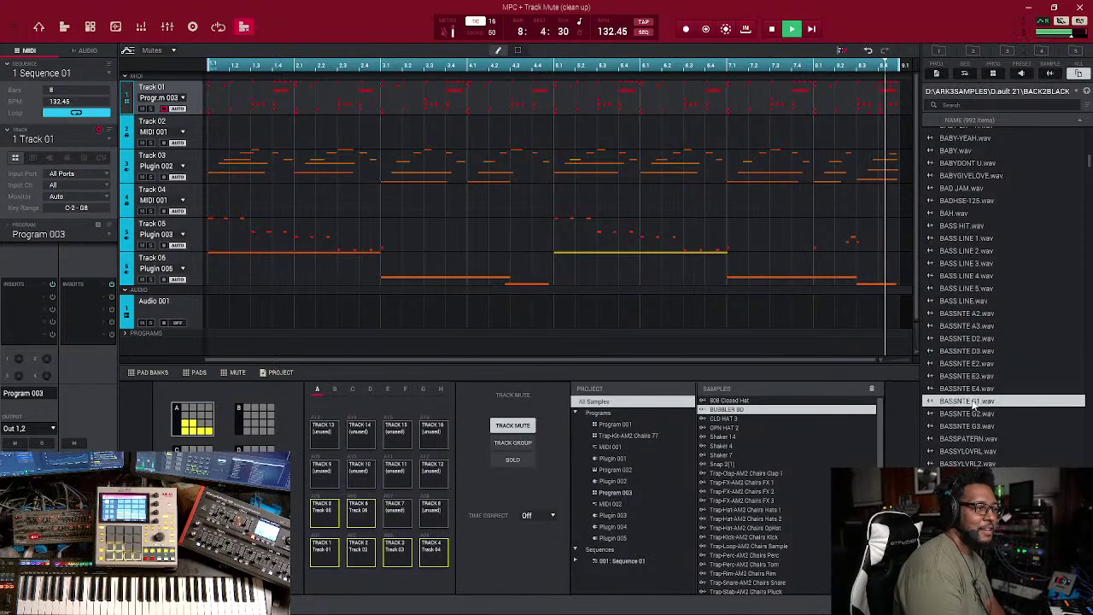
pyautogui.click(980, 450)
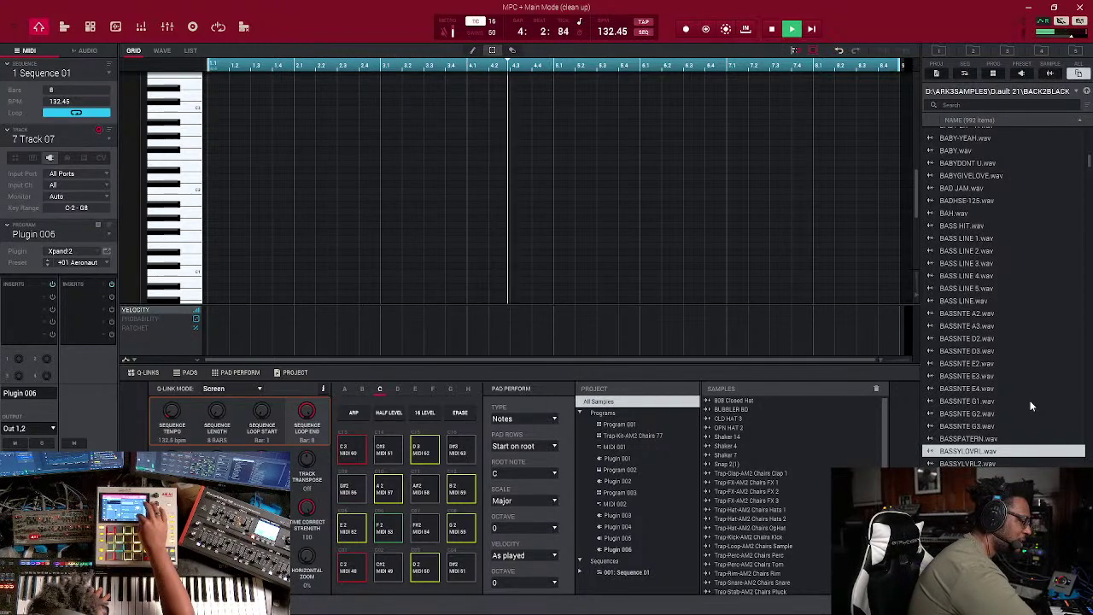
# Open the Xpand!2 editor for Plugin 006 and set part A to Bright Sync Saw Piano+ from 011 Electric Pianos
pyautogui.click(107, 252)
pyautogui.click(301, 260)
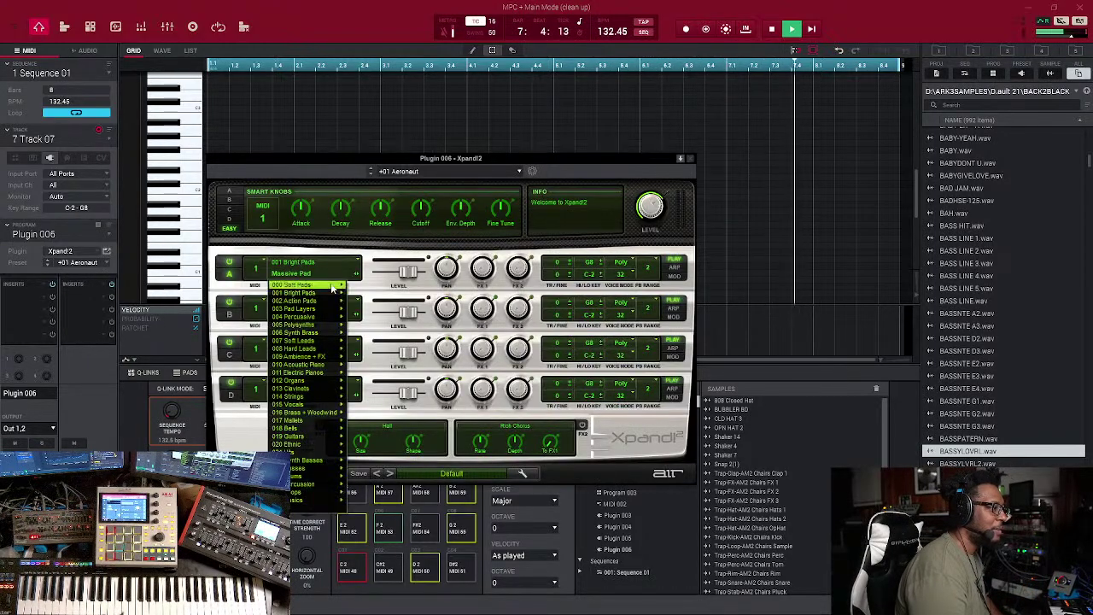
pyautogui.moveTo(322, 341)
pyautogui.moveTo(320, 372)
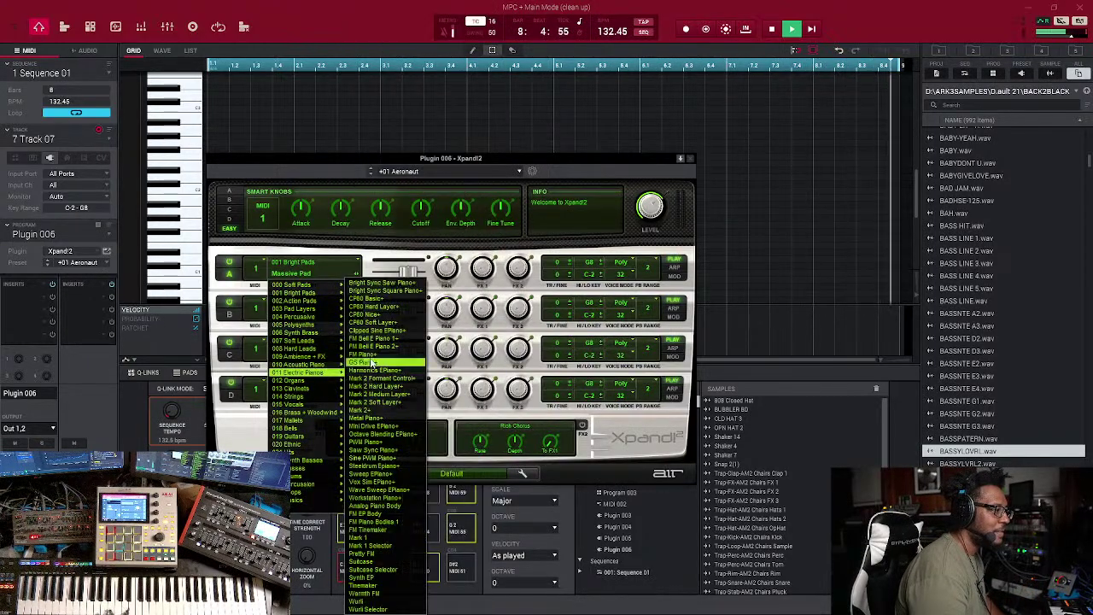
pyautogui.click(385, 282)
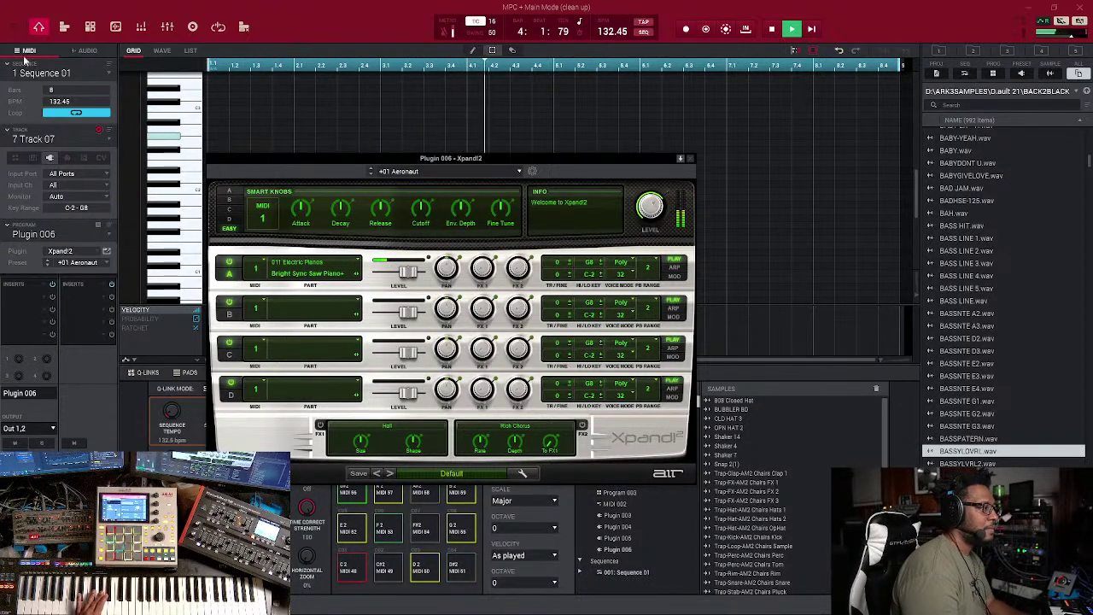
# Try FM Bell E Piano 1+ from 011 Electric Pianos on part A of Plugin 006
pyautogui.click(321, 268)
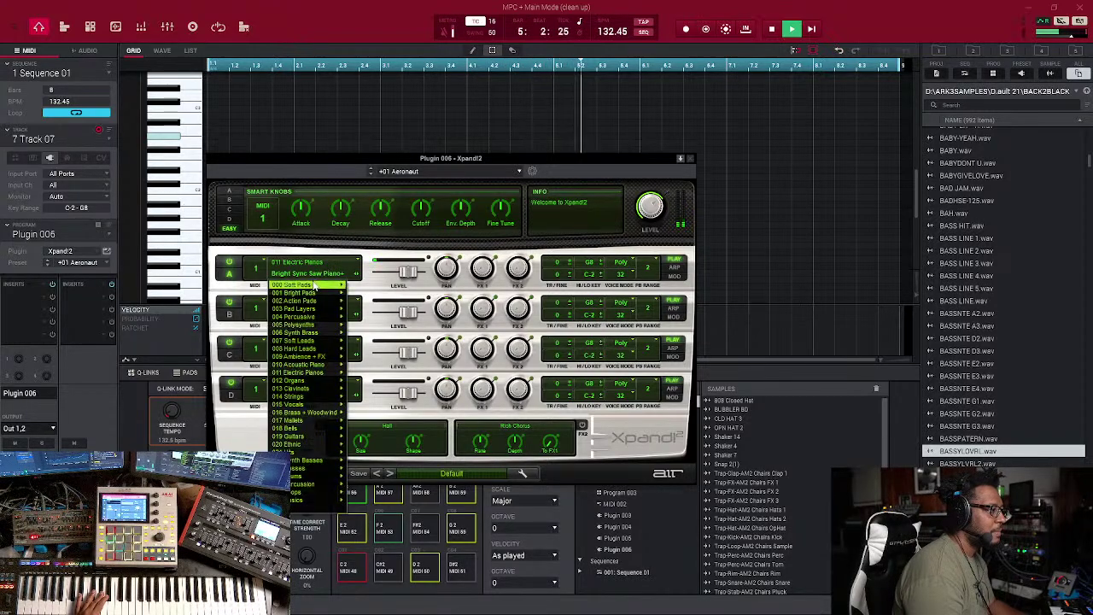
pyautogui.moveTo(315, 288)
pyautogui.moveTo(307, 356)
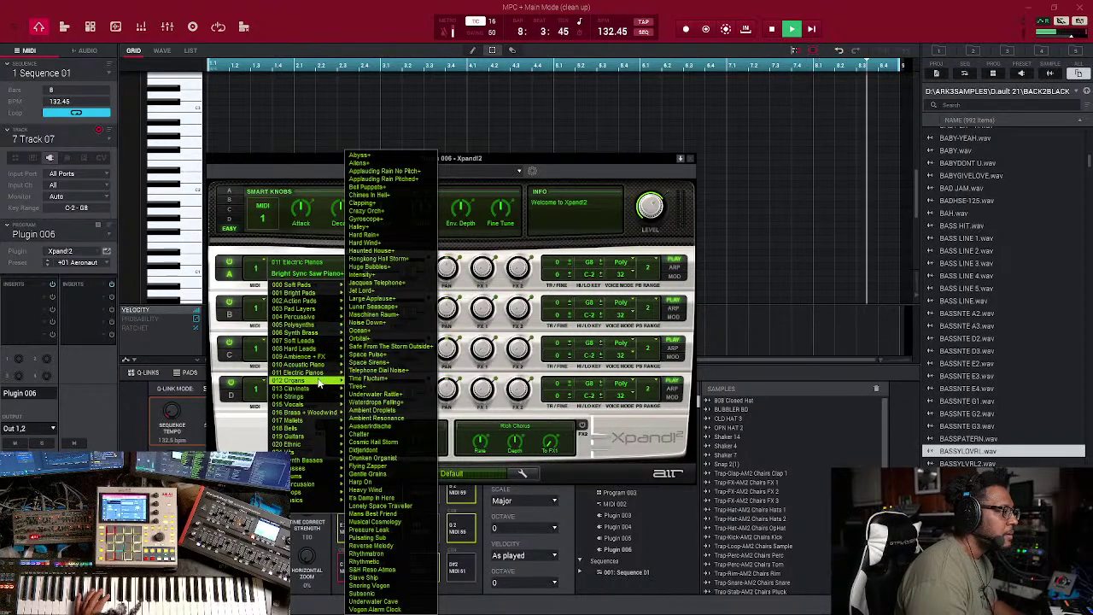
pyautogui.moveTo(322, 380)
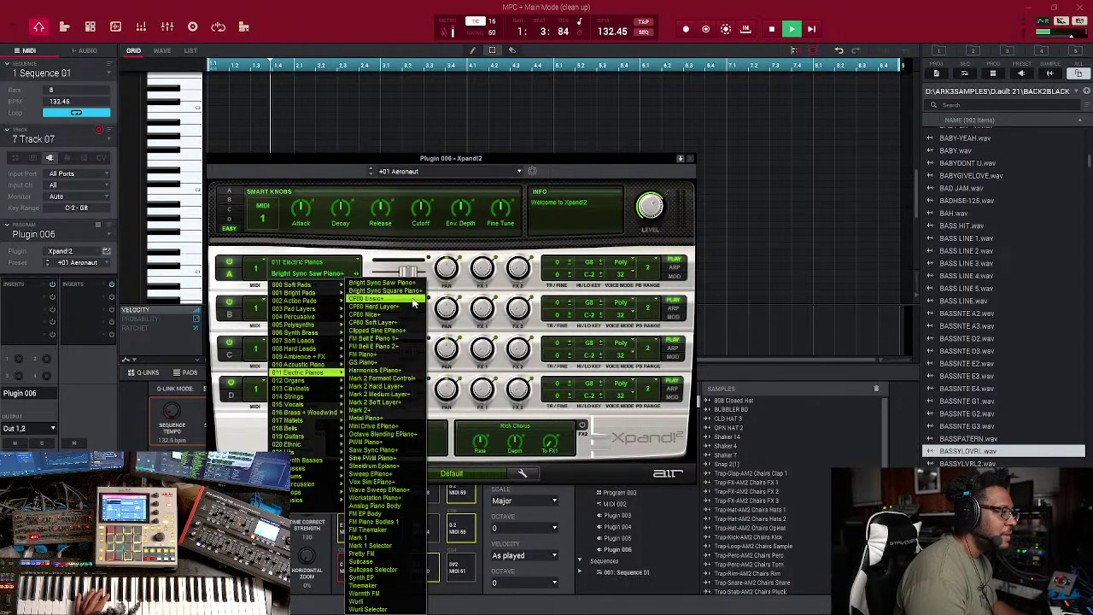
pyautogui.click(411, 339)
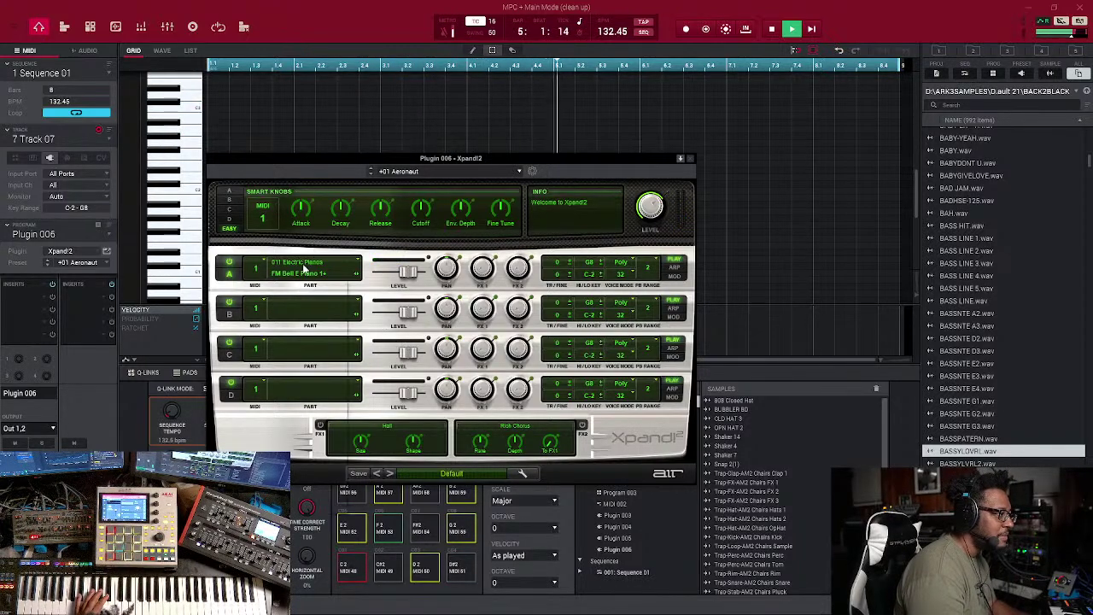
# Set part A of Plugin 006 to the electric piano Mark 2 Soft Layer+ and close the Xpand!2 editor
pyautogui.click(303, 267)
pyautogui.moveTo(324, 413)
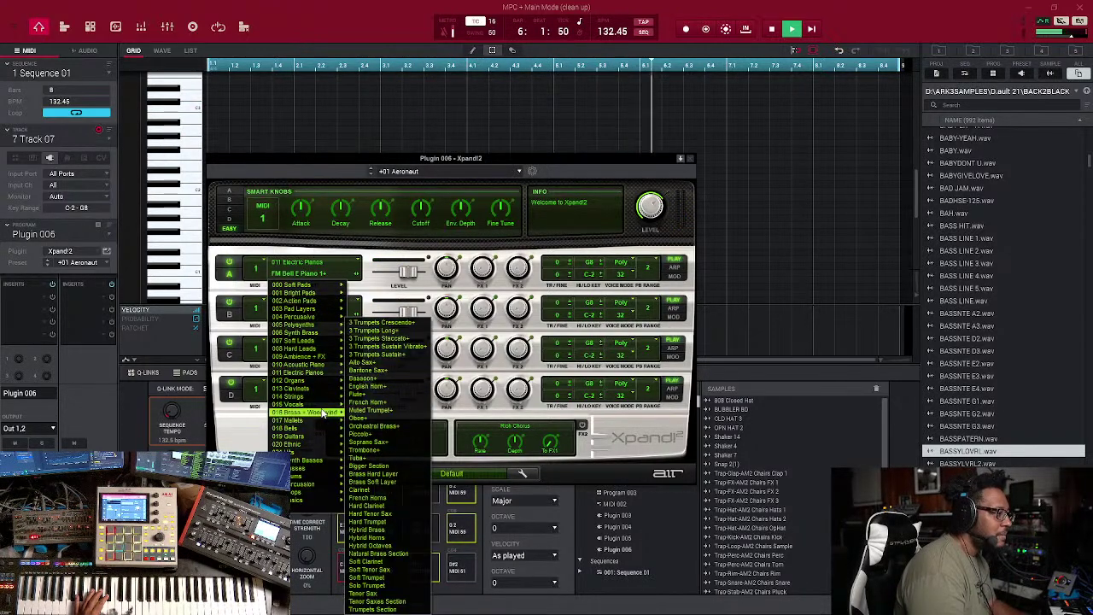
pyautogui.moveTo(332, 374)
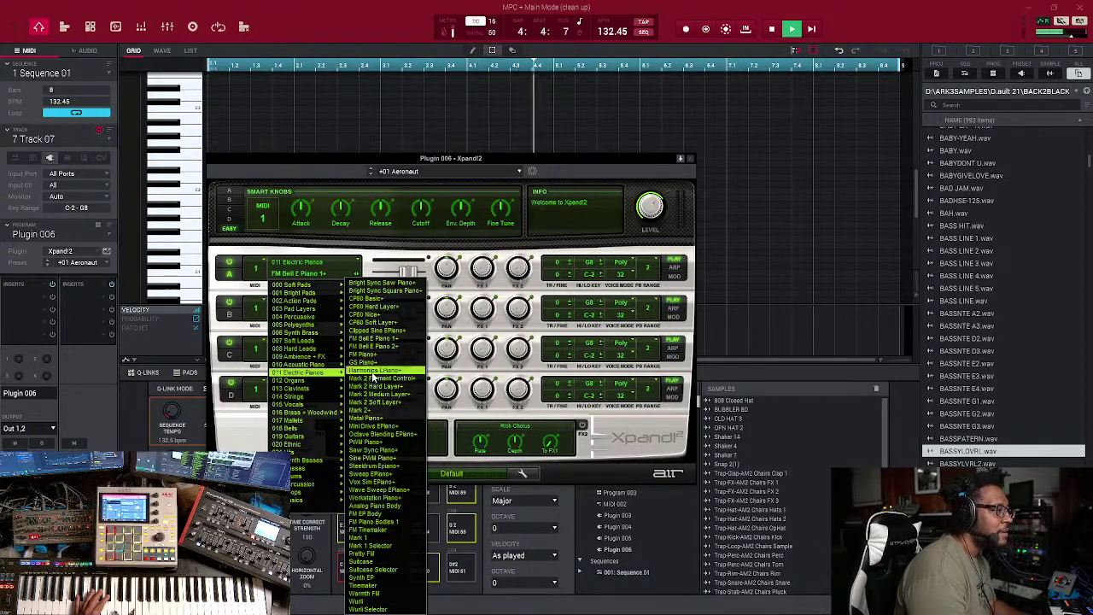
pyautogui.click(405, 402)
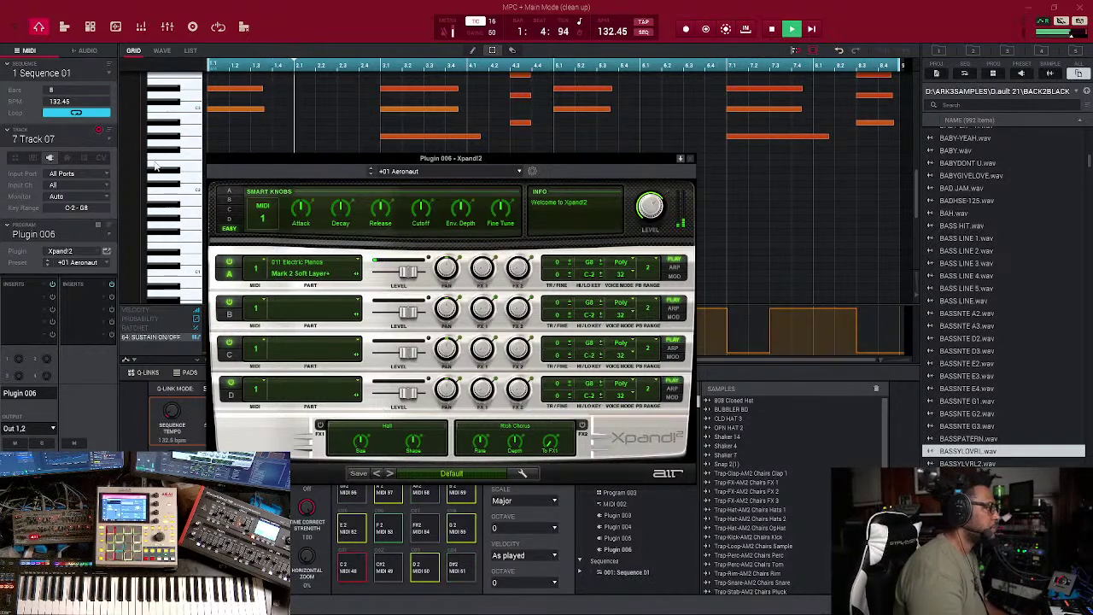
pyautogui.click(690, 159)
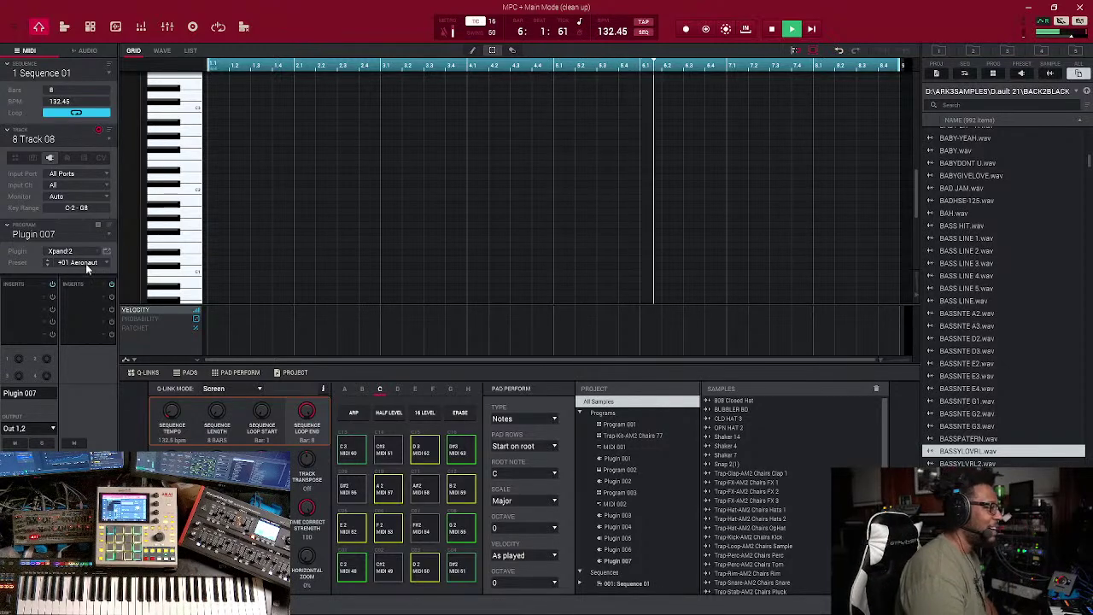
# Open the Xpand!2 editor for Plugin 007 and set part A to Fat Octa Metal+ from 022 Synth Basses
pyautogui.click(106, 251)
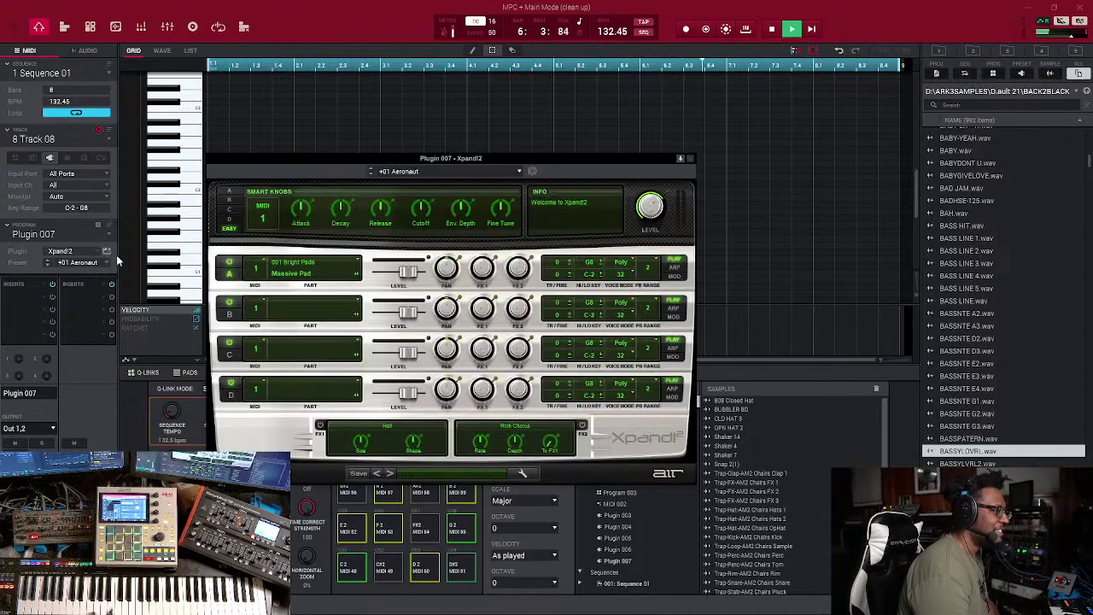
pyautogui.click(298, 267)
pyautogui.moveTo(317, 285)
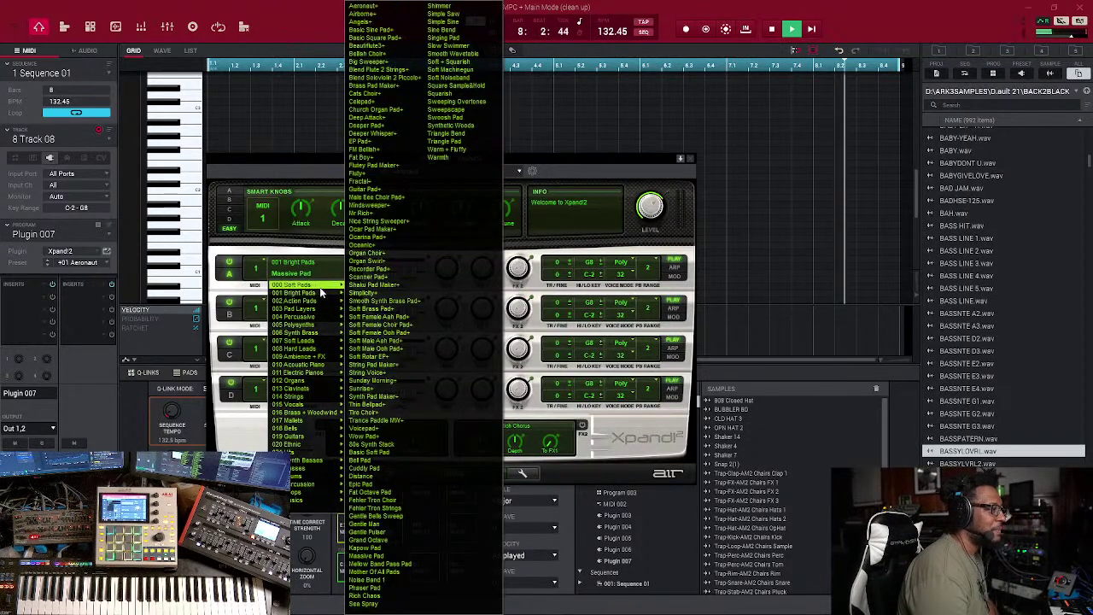
pyautogui.moveTo(316, 371)
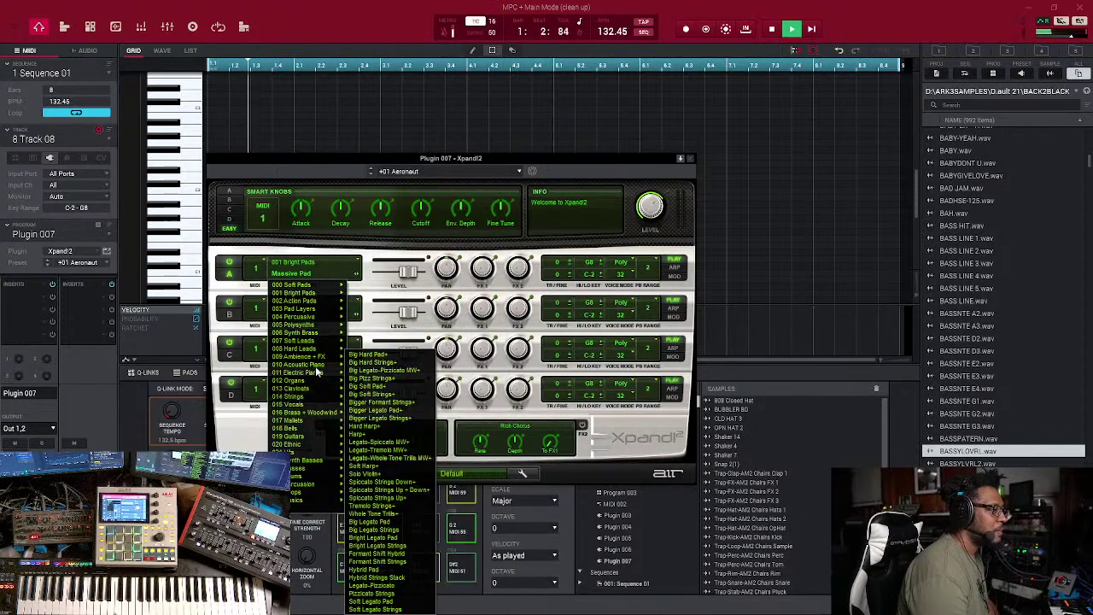
pyautogui.moveTo(324, 438)
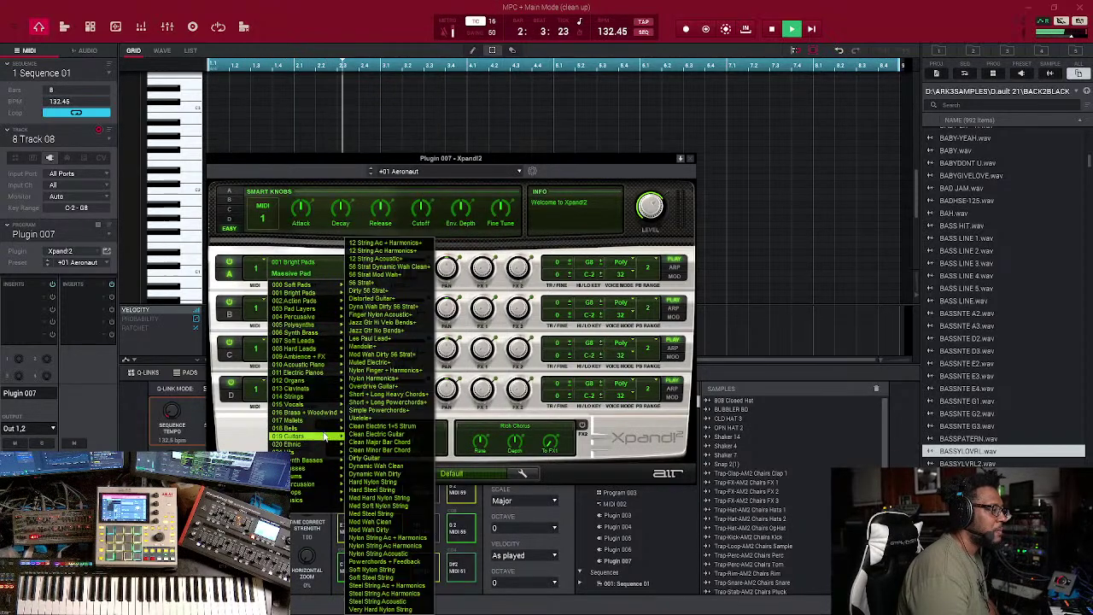
pyautogui.moveTo(309, 461)
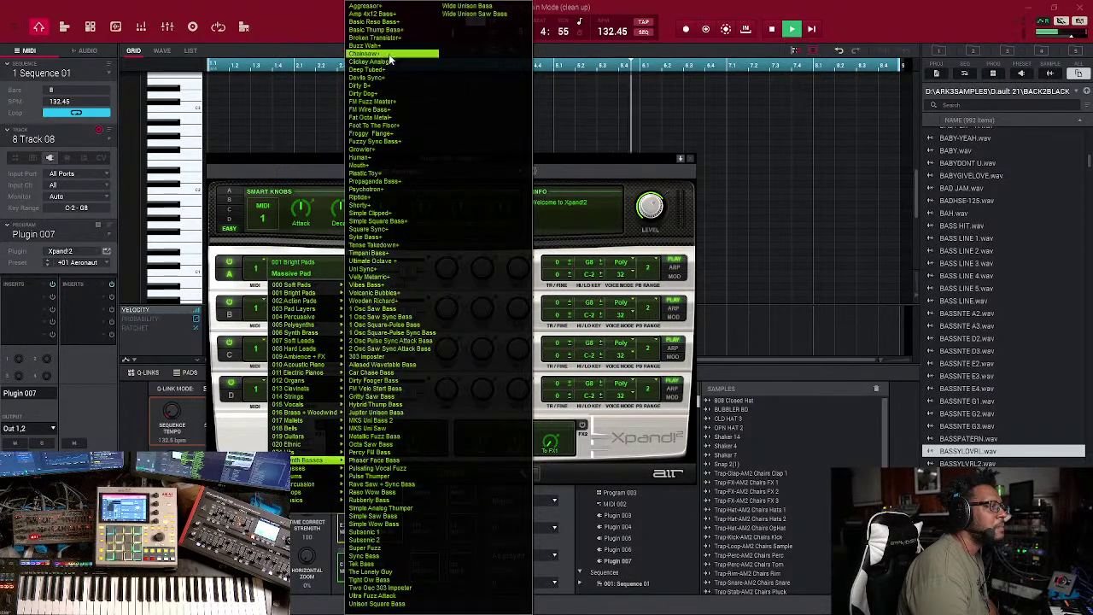
pyautogui.click(404, 120)
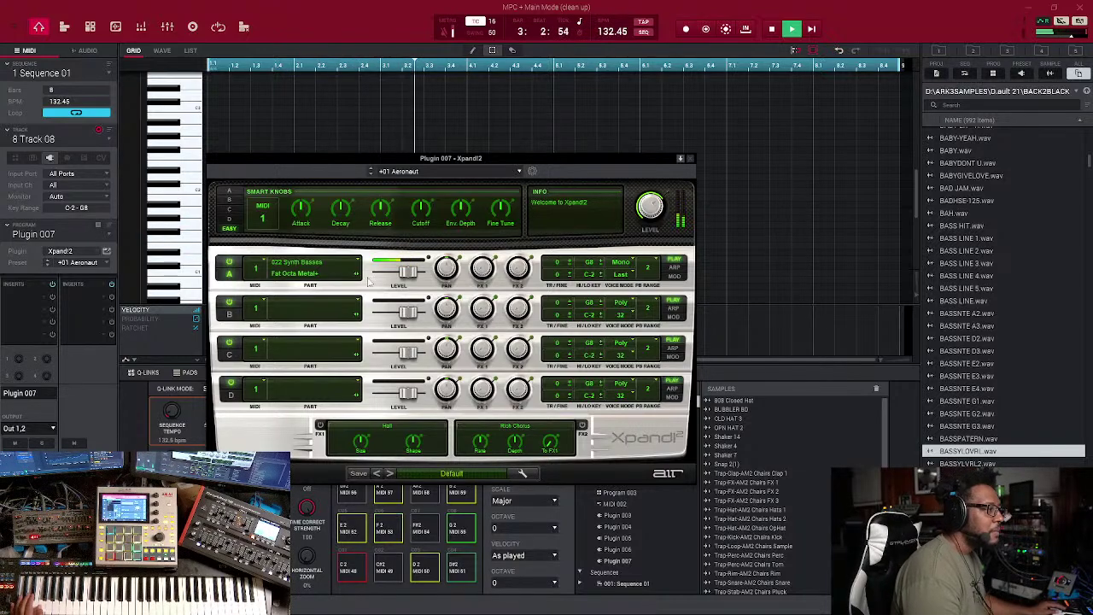
# Try the synth basses Froggy Flange+, Human+ and Plastic Toy+ on part A of Plugin 007
pyautogui.click(299, 263)
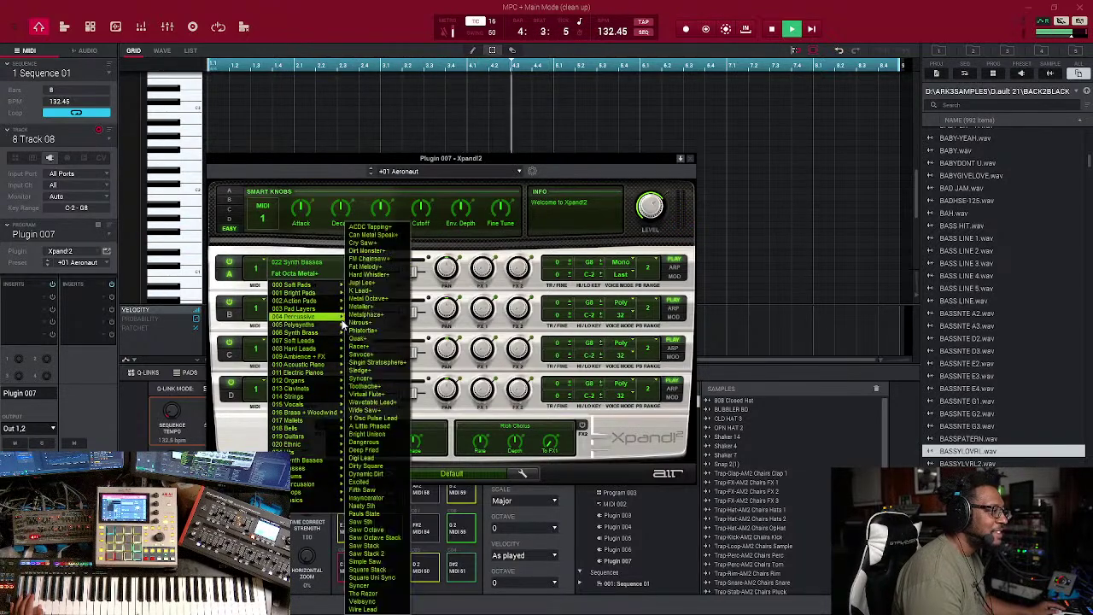
pyautogui.moveTo(303, 349)
pyautogui.click(428, 289)
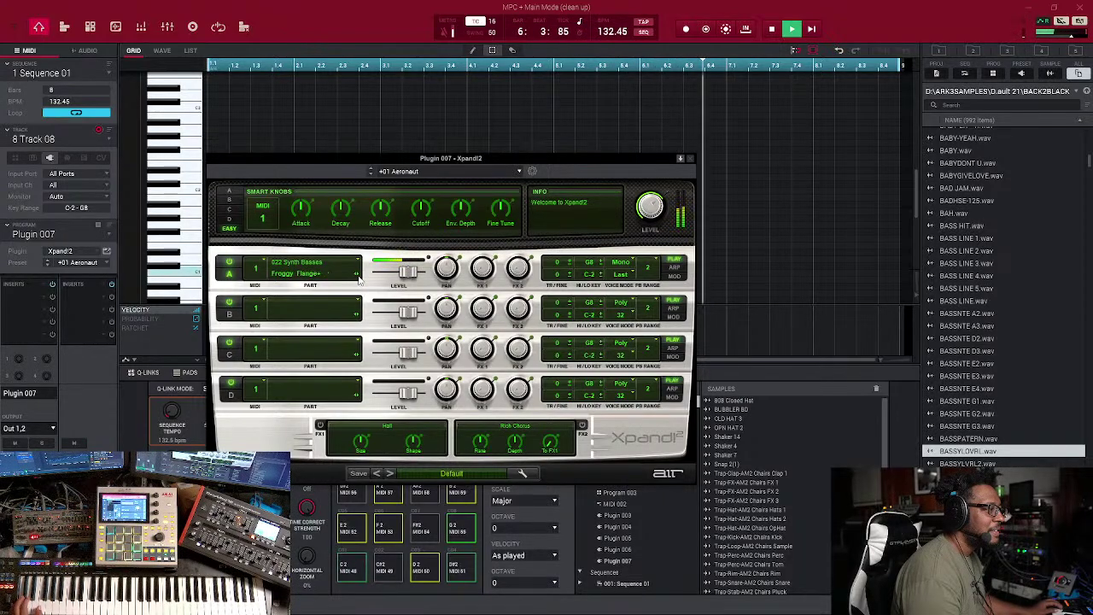
pyautogui.click(357, 274)
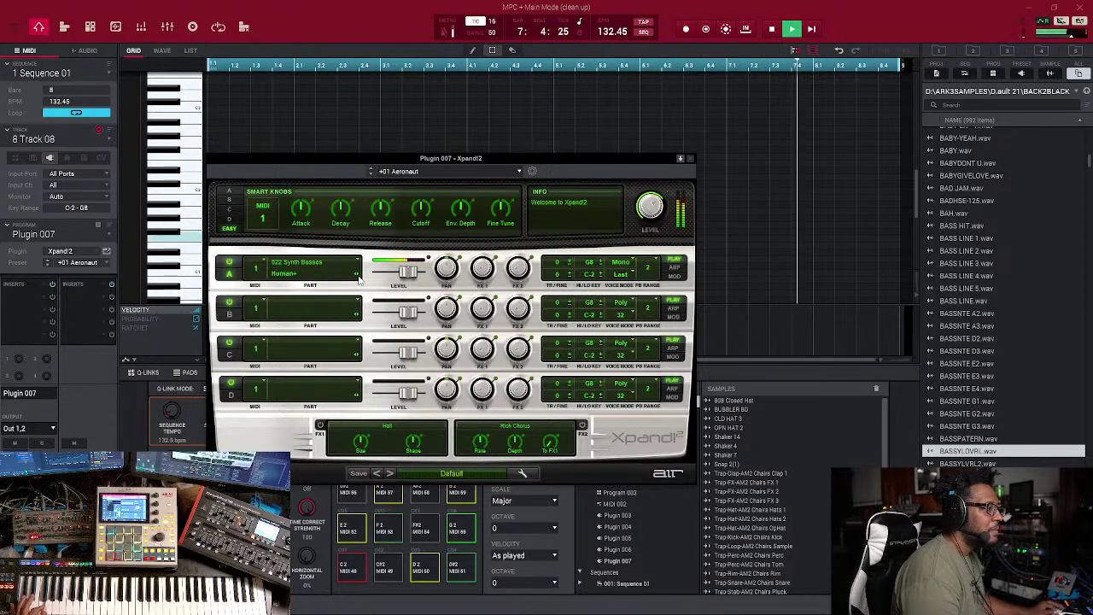
pyautogui.click(357, 274)
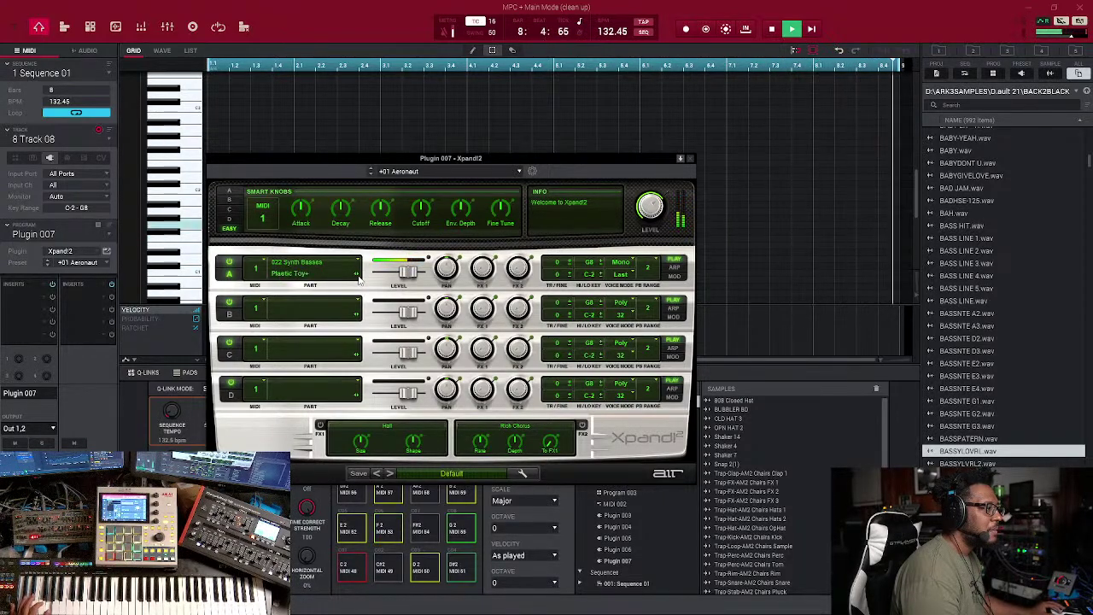
# Set part A of Plugin 007 to Broken Transistor+ from 022 Synth Basses
pyautogui.click(306, 277)
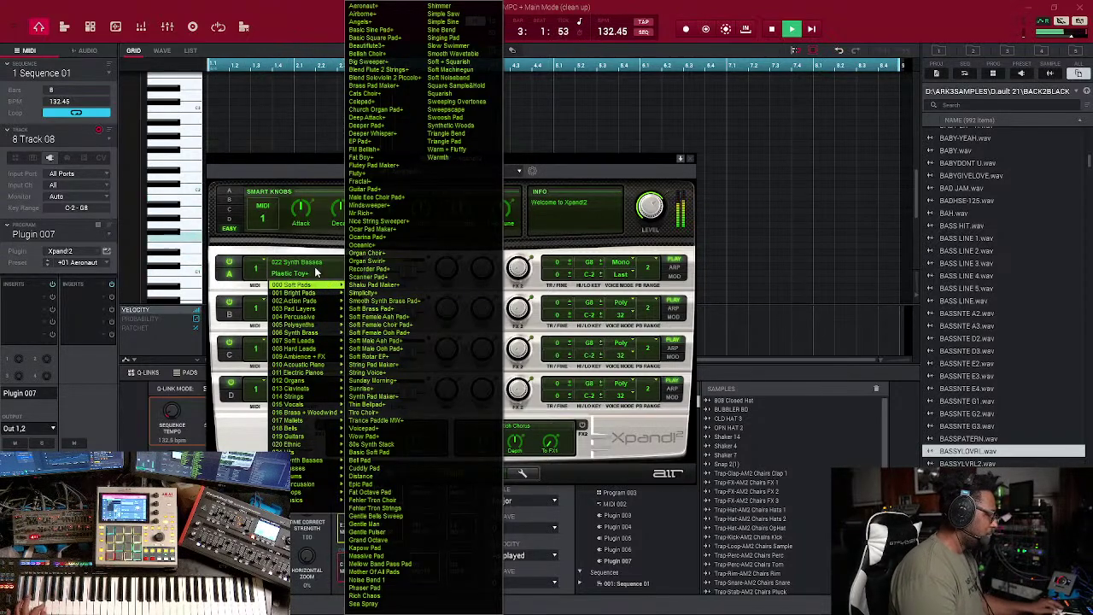
pyautogui.moveTo(318, 351)
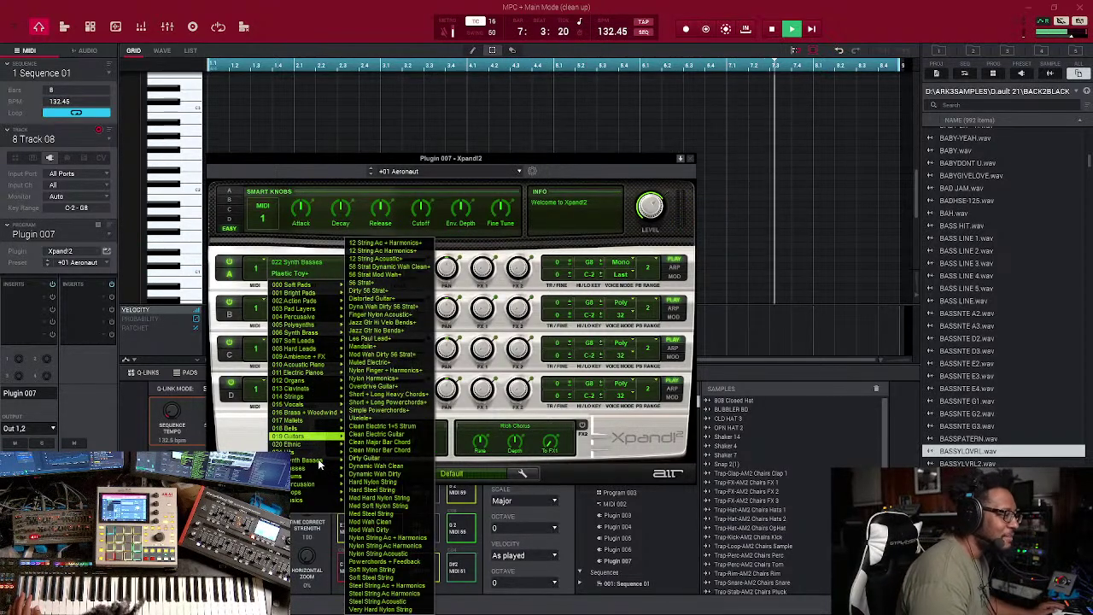
pyautogui.moveTo(311, 459)
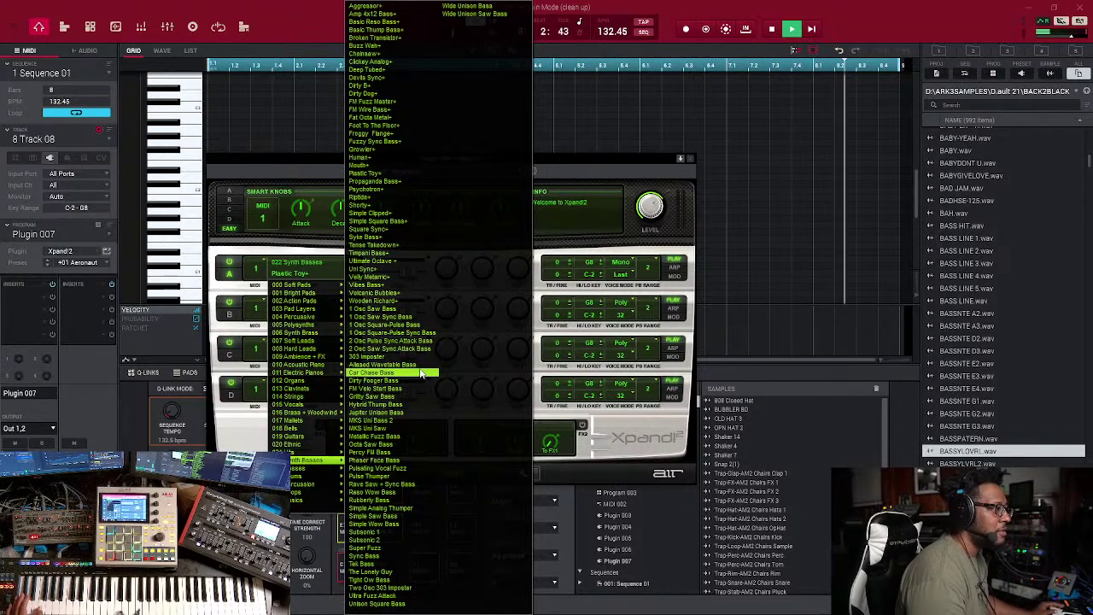
pyautogui.click(393, 38)
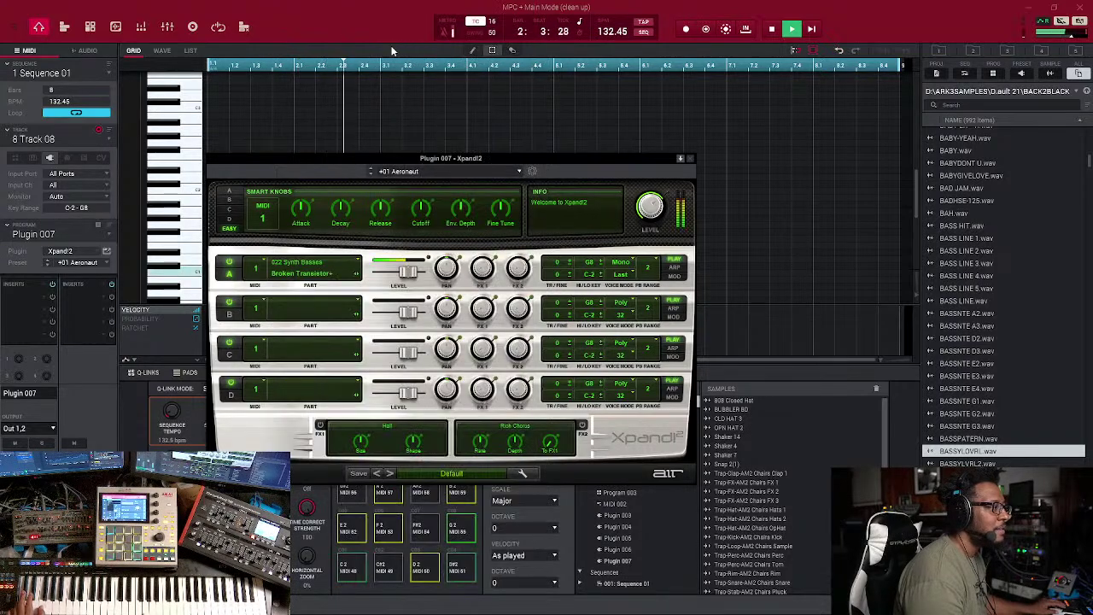
# Set part A of Plugin 007 to Subsonic 1 from 022 Synth Basses
pyautogui.click(301, 270)
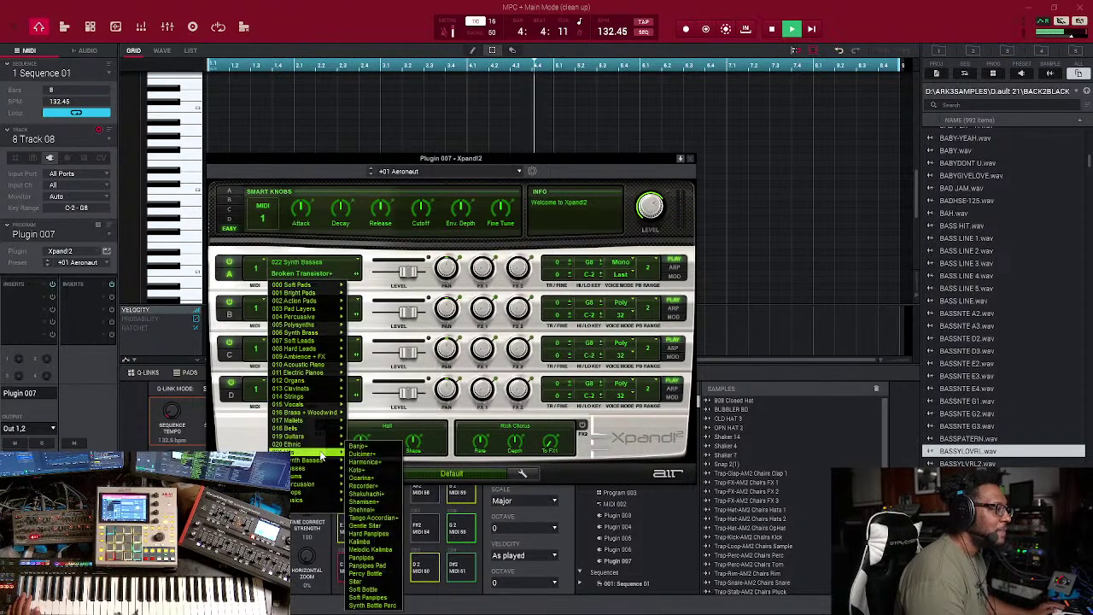
pyautogui.moveTo(323, 390)
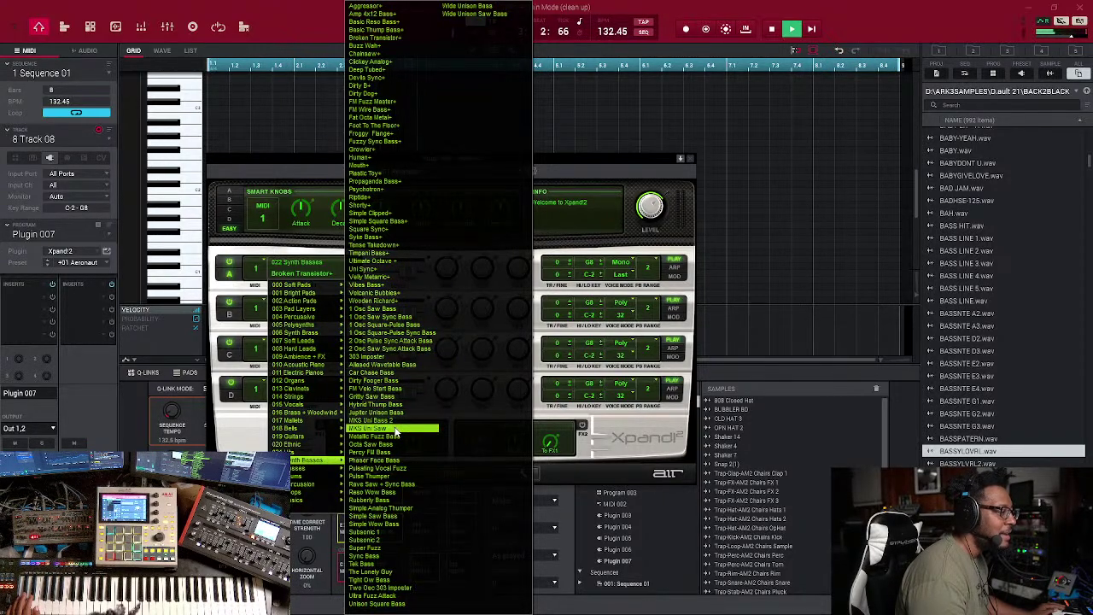
pyautogui.click(386, 533)
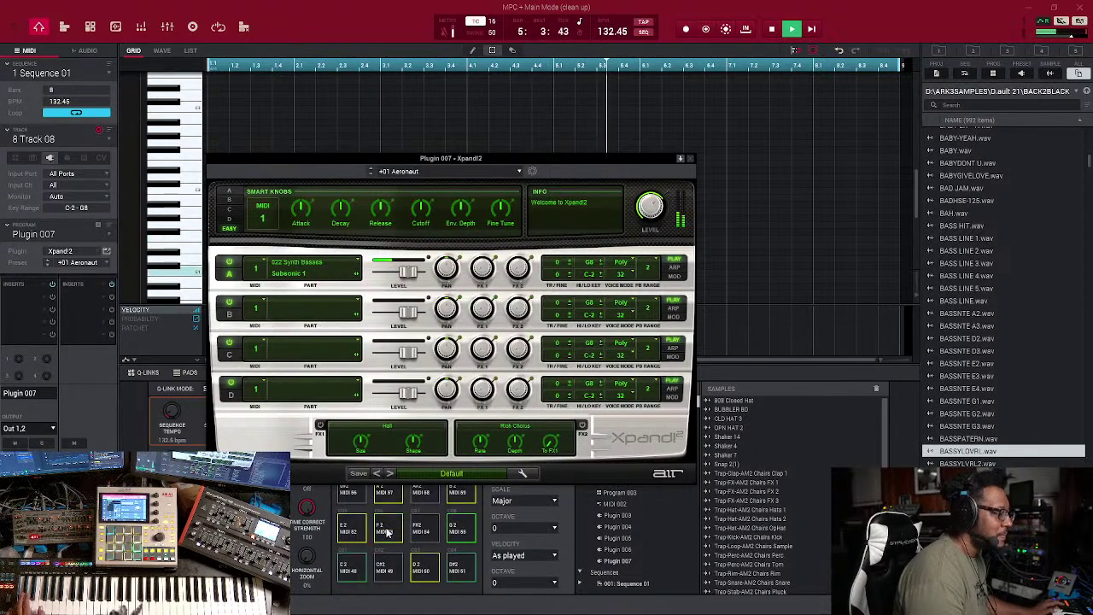
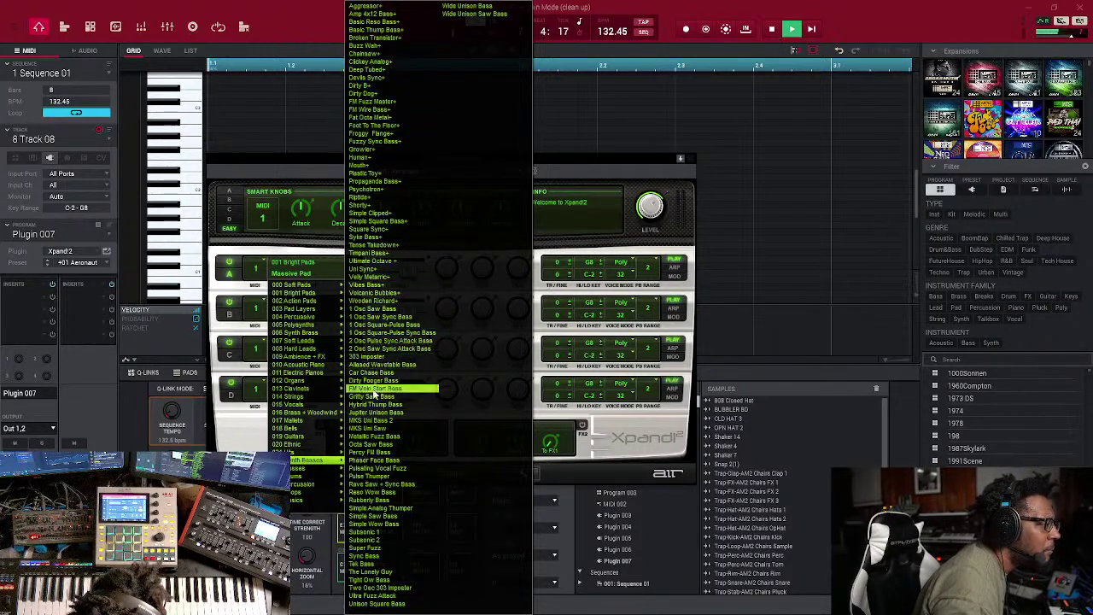
pyautogui.click(367, 531)
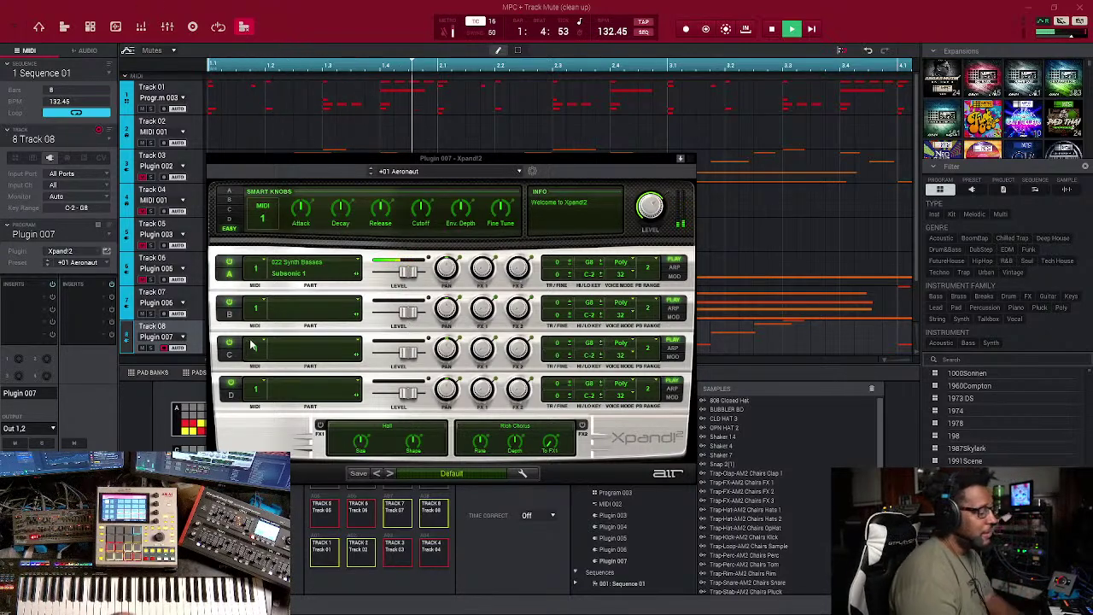
# Stop playback and load the BlackSpark drum program from its expansion in the expansion browser
pyautogui.press('space')
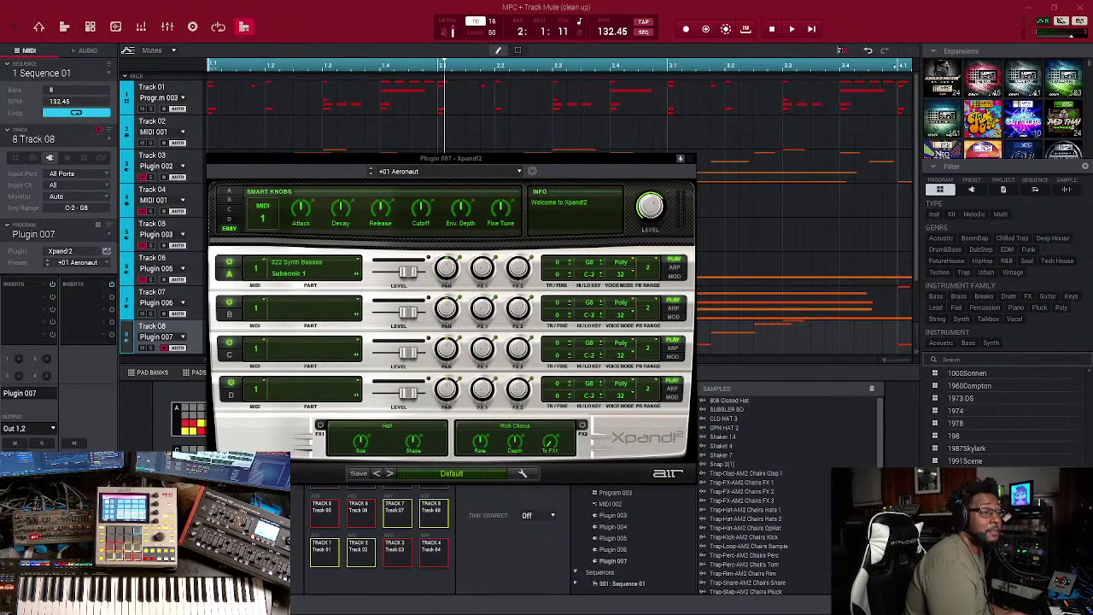
pyautogui.scroll(-6, 1002, 107)
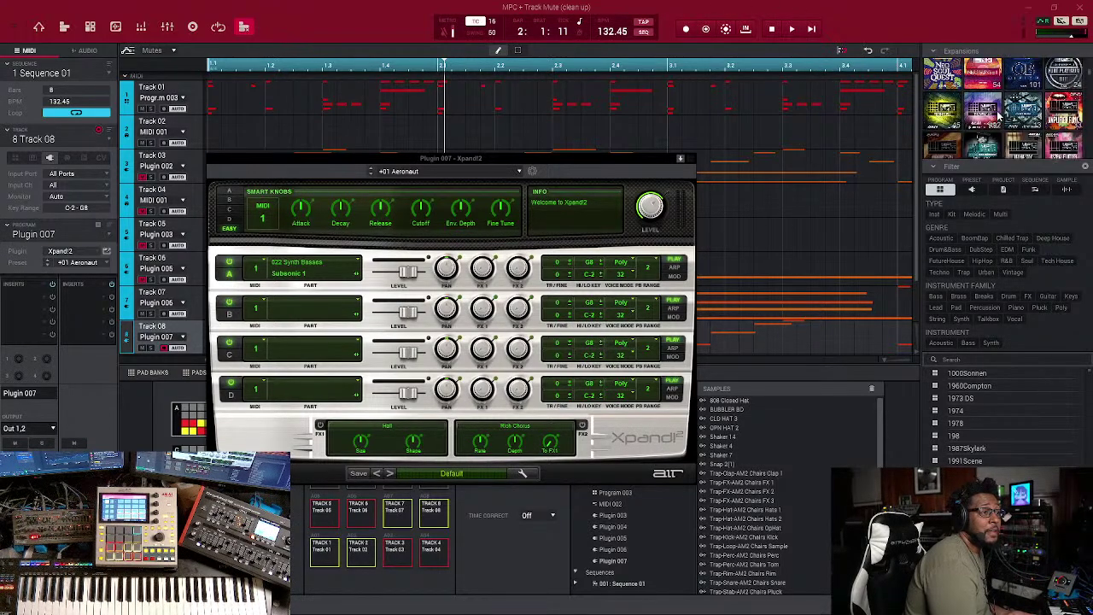
pyautogui.click(981, 78)
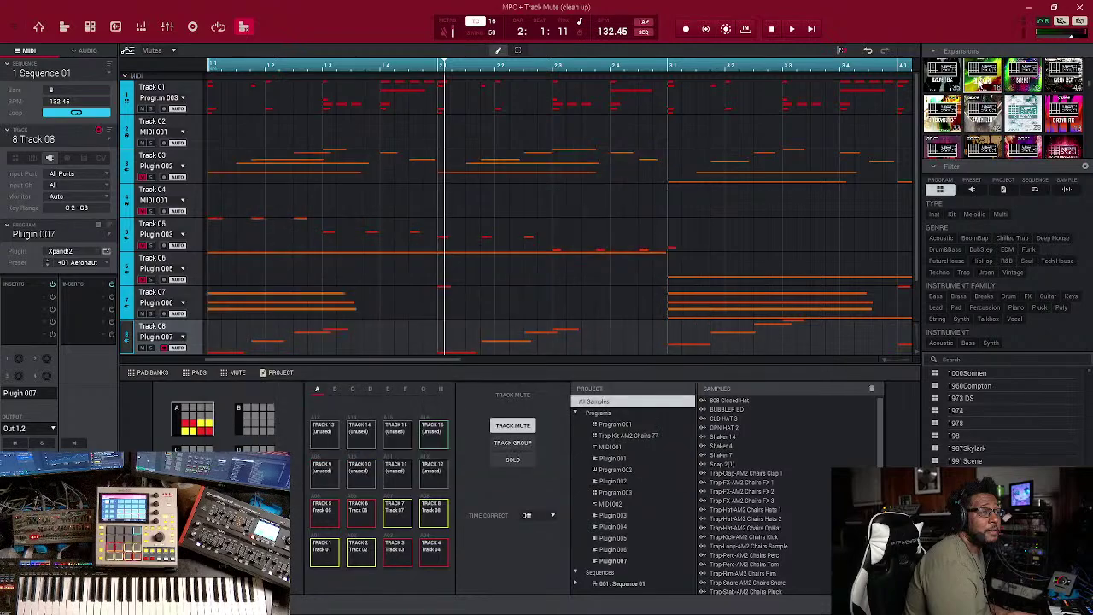
pyautogui.click(948, 234)
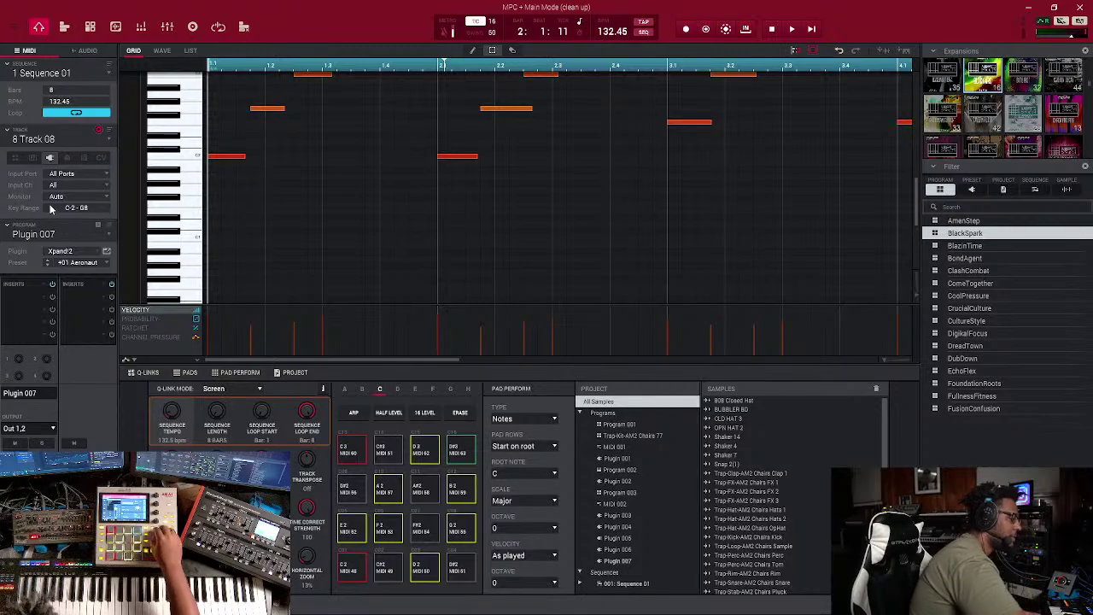
pyautogui.doubleClick(948, 234)
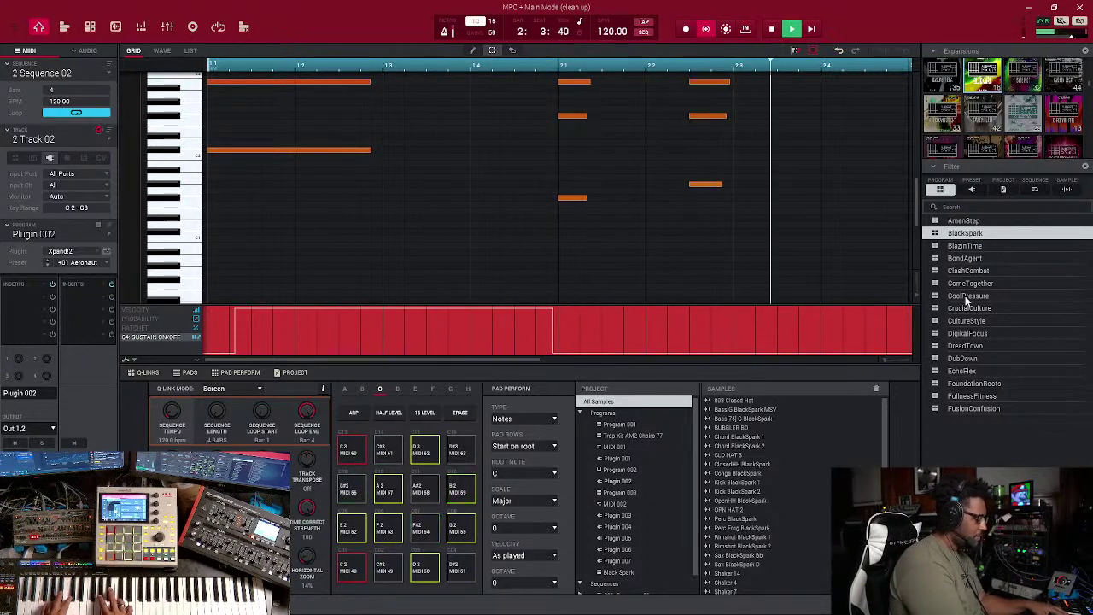
# Add ValhallaVintageVerb as the first insert on Plugin 002 and lower its mix while Sequence 02 plays
pyautogui.press('space')
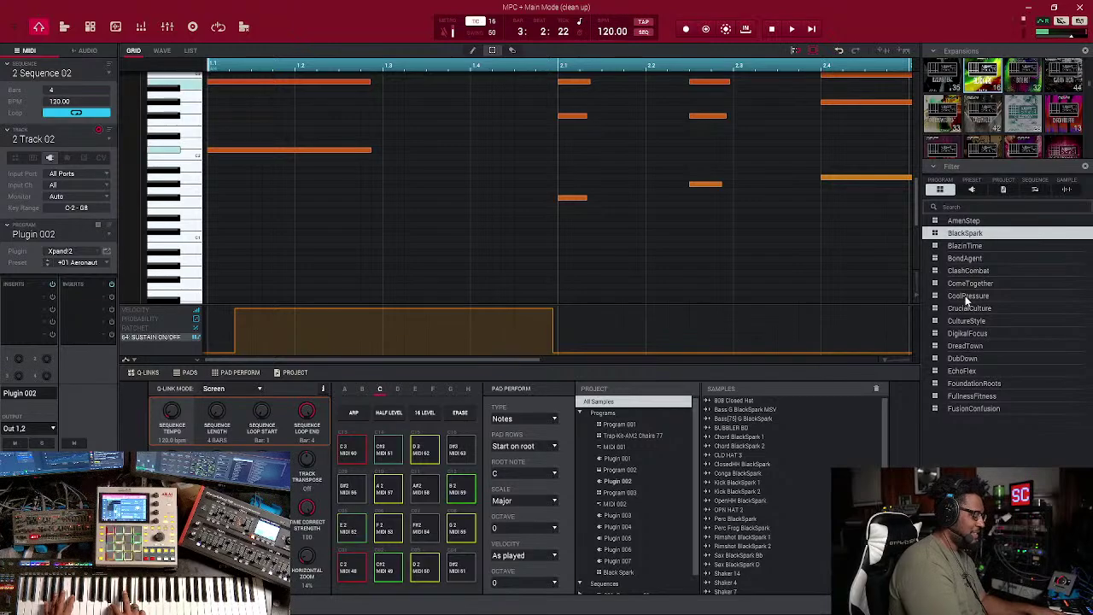
pyautogui.press('space')
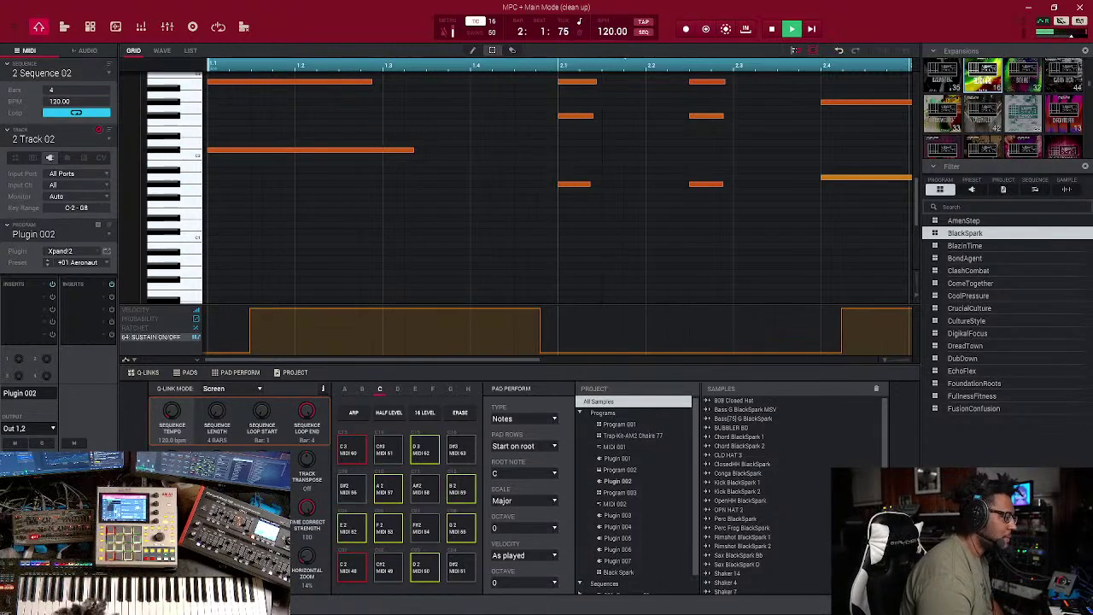
pyautogui.click(49, 302)
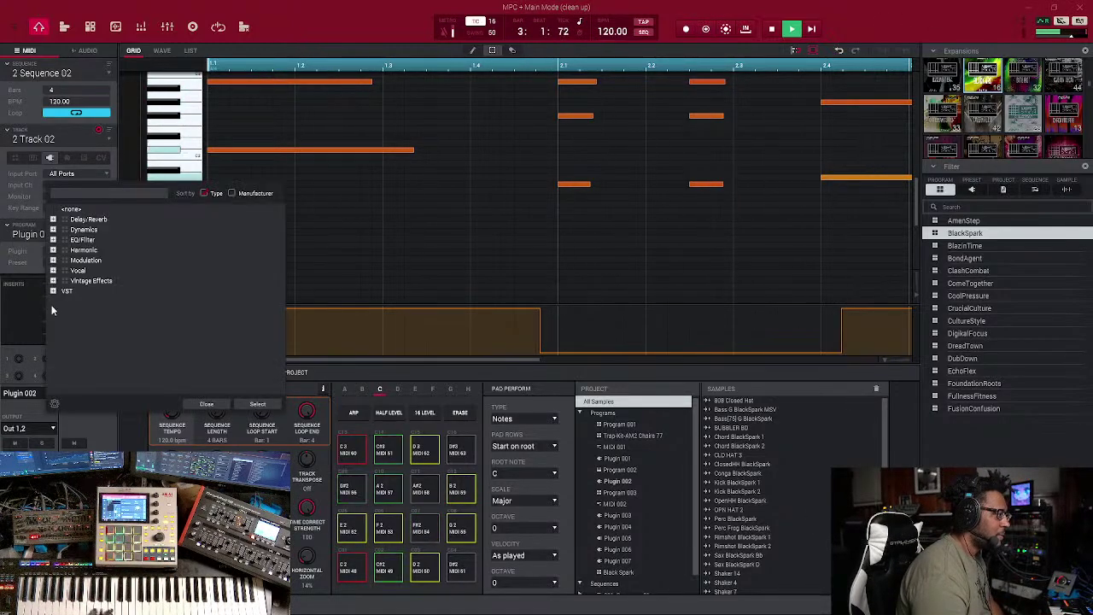
pyautogui.click(61, 291)
pyautogui.scroll(-10, 159, 263)
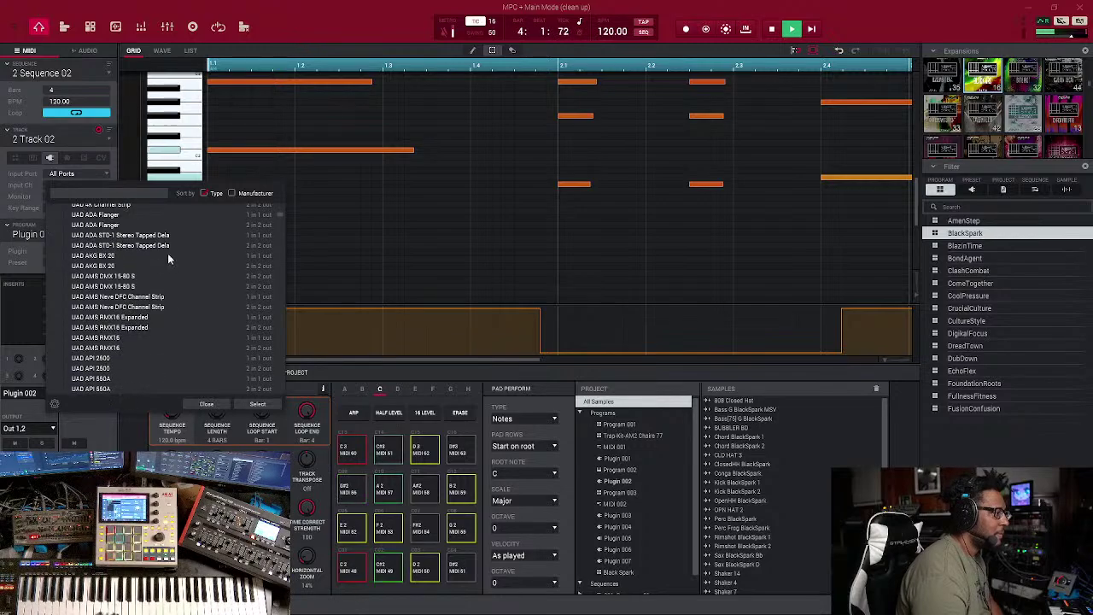
pyautogui.moveTo(276, 216); pyautogui.dragTo(277, 391)
pyautogui.doubleClick(61, 389)
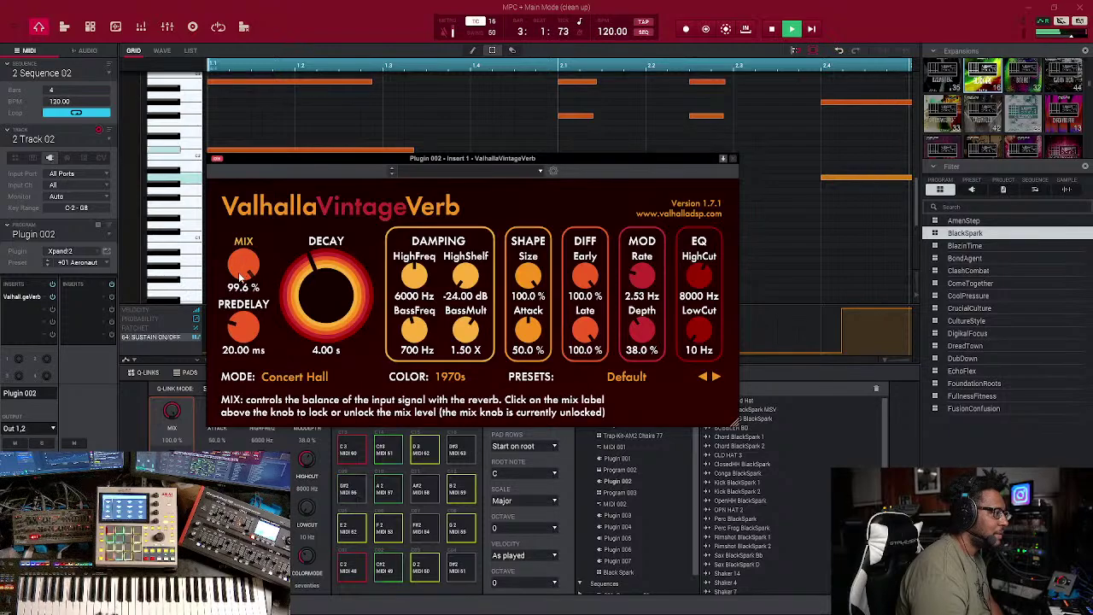
pyautogui.moveTo(247, 361); pyautogui.dragTo(248, 391)
pyautogui.click(730, 158)
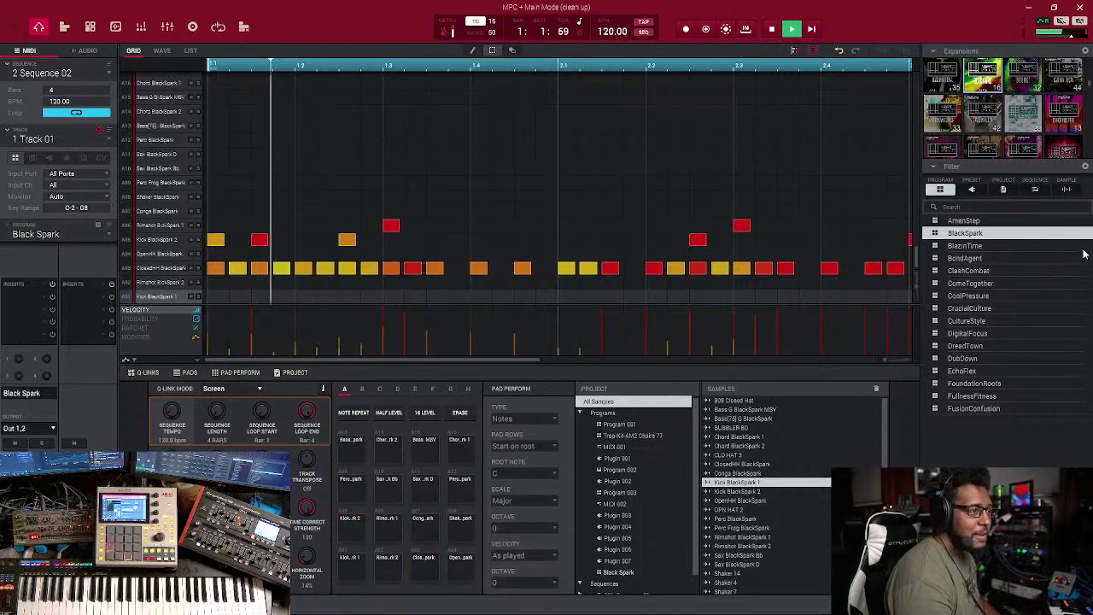
# Clear the expansion browser's filter and expansion selection, then switch to the file browser while the sequence plays
pyautogui.click(1085, 169)
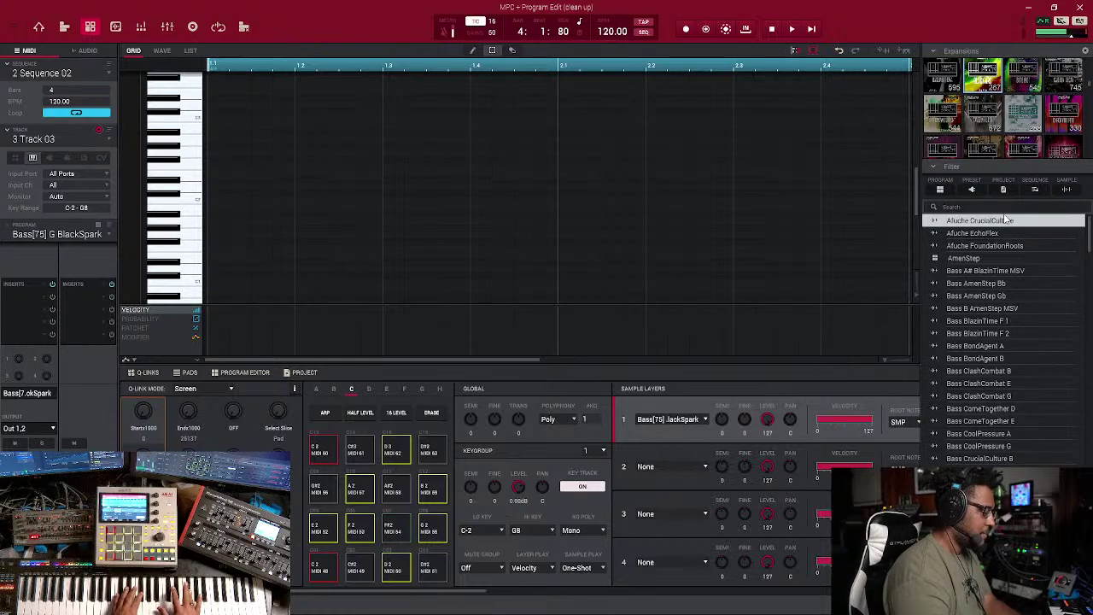
pyautogui.press('space')
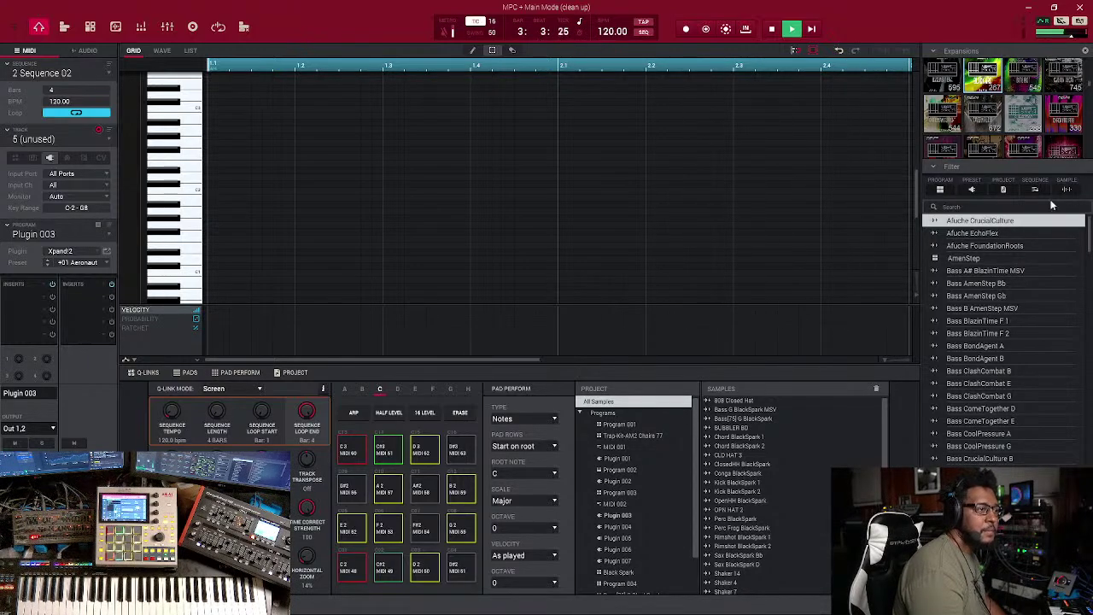
pyautogui.click(935, 168)
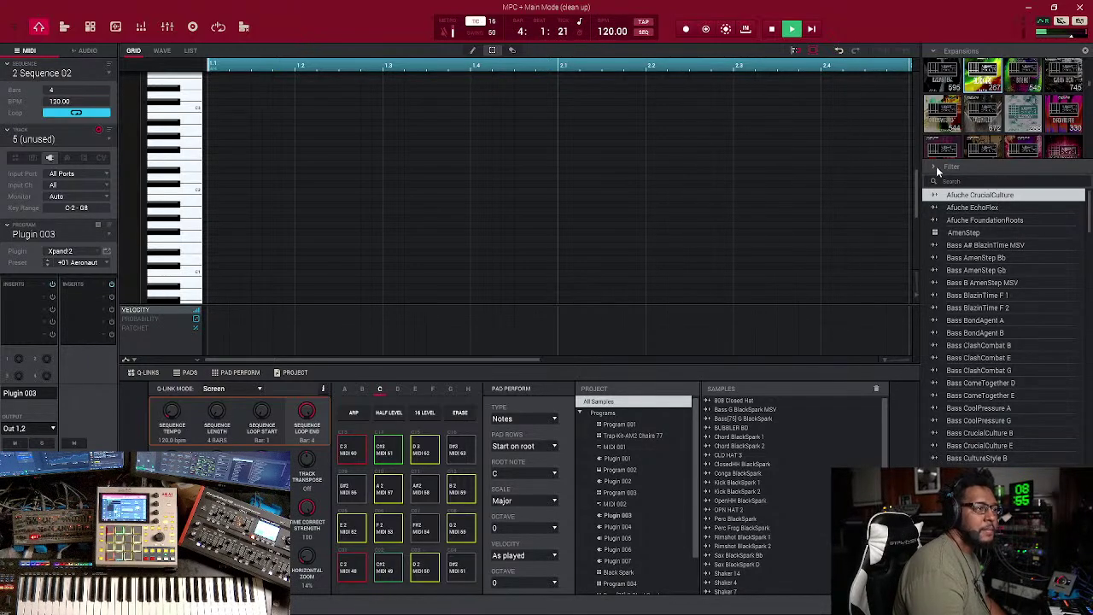
pyautogui.click(1085, 53)
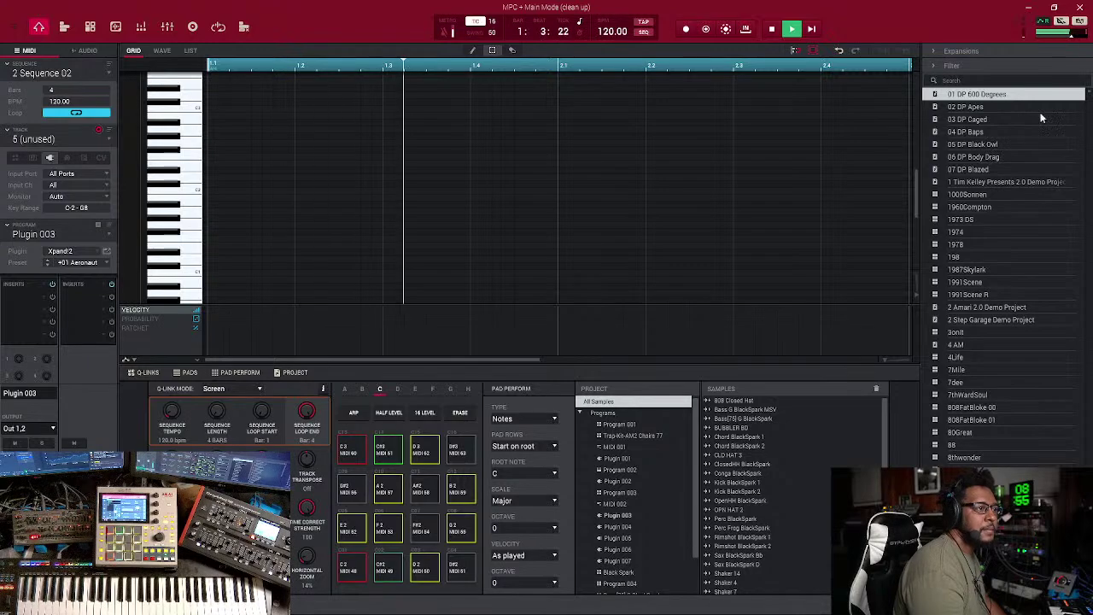
pyautogui.click(1049, 603)
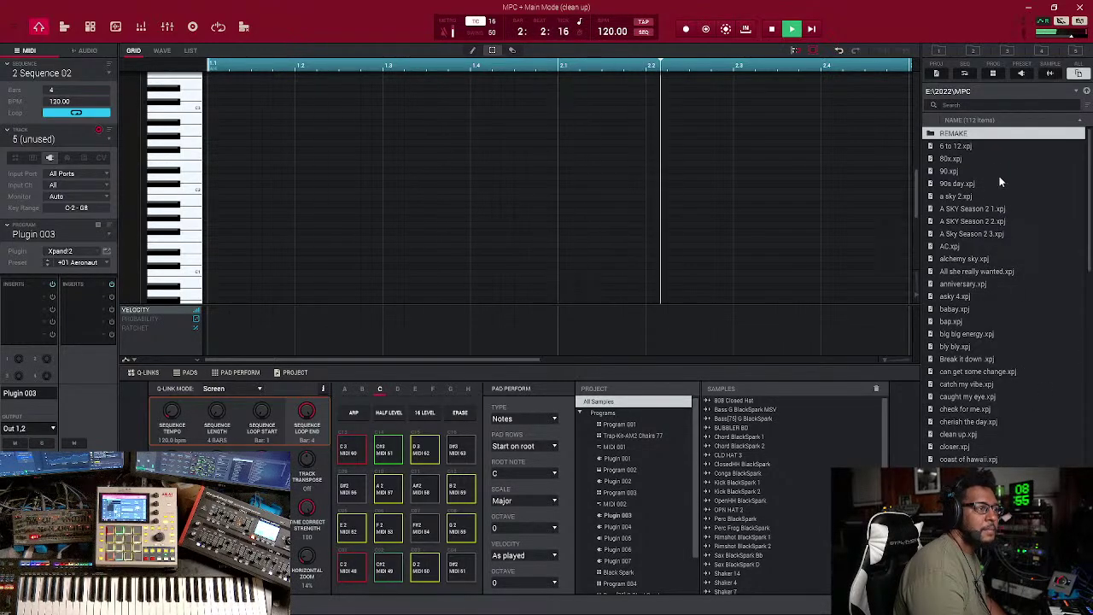
# Open the Kicks folder of DECAP - Drums That Knock X under D:\ARK3SAMPLES\Da Vault 22
pyautogui.click(1006, 53)
pyautogui.click(980, 55)
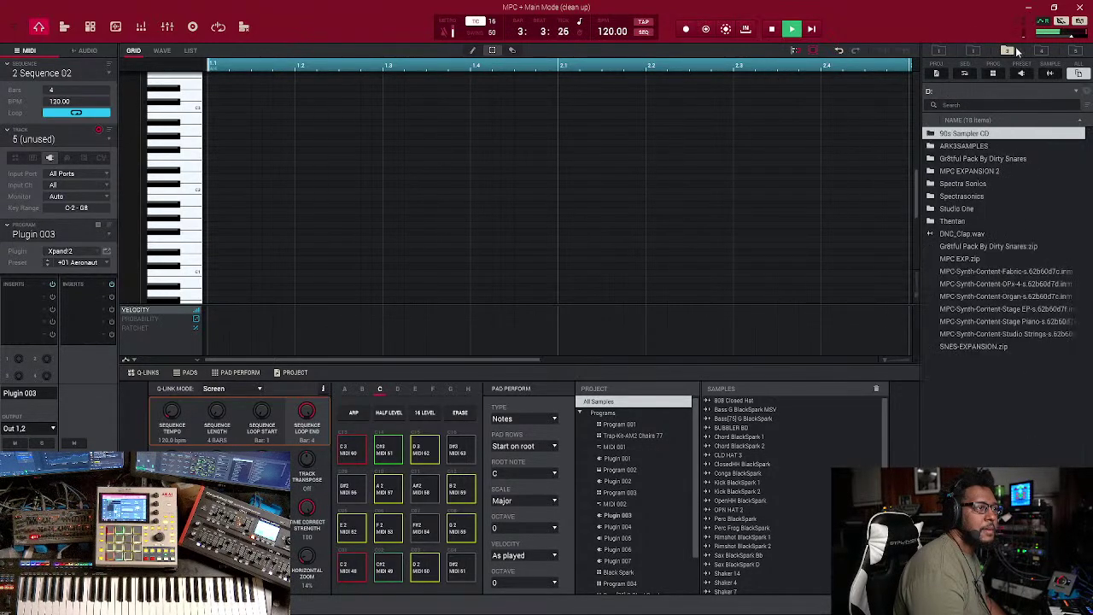
pyautogui.doubleClick(959, 149)
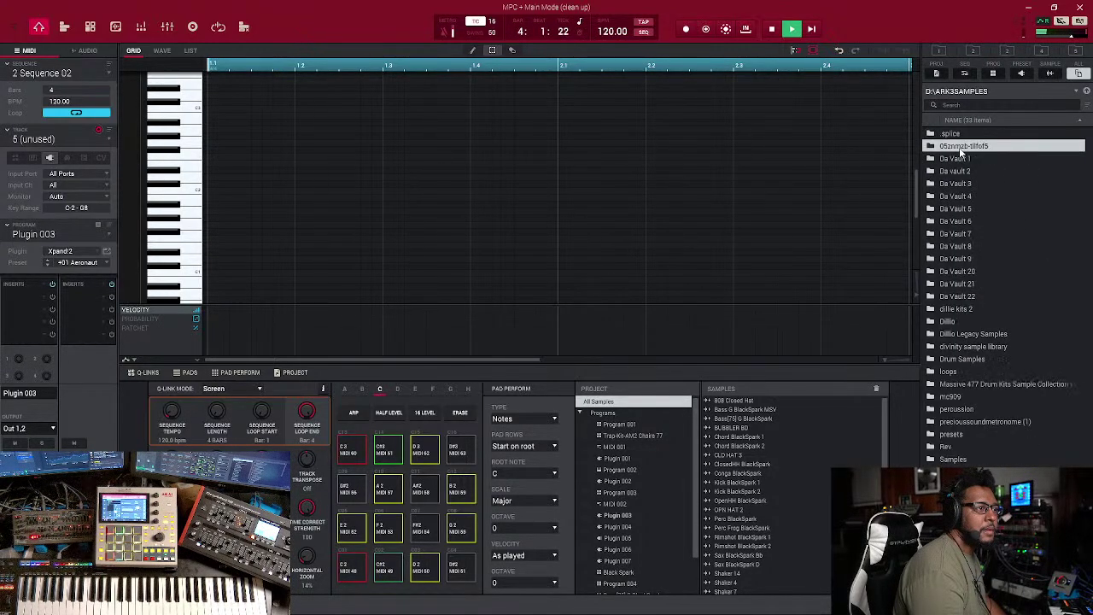
pyautogui.doubleClick(974, 298)
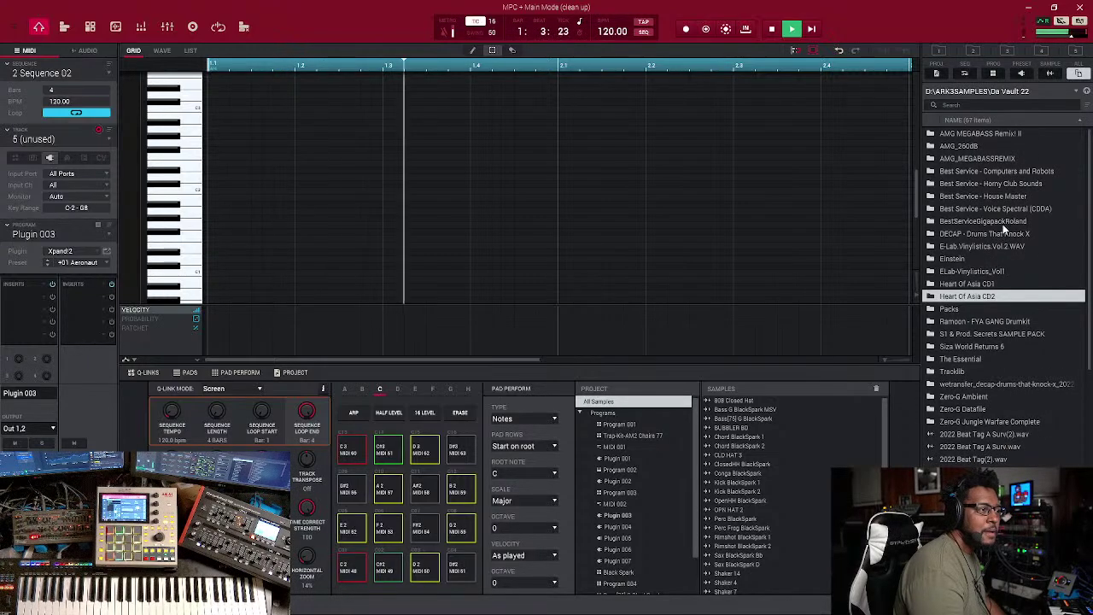
pyautogui.doubleClick(964, 233)
pyautogui.doubleClick(952, 208)
# Sort the kick samples in reverse name order and assign DECAP kick pun punchy.wav to pad A01 of Program 004
pyautogui.click(1030, 120)
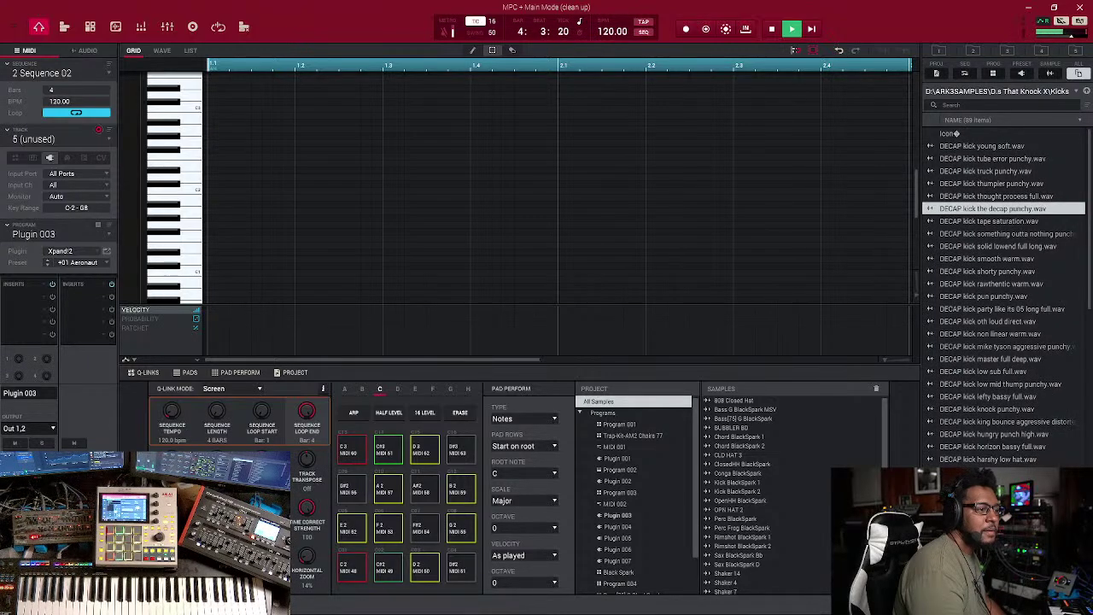
pyautogui.click(957, 321)
pyautogui.click(952, 296)
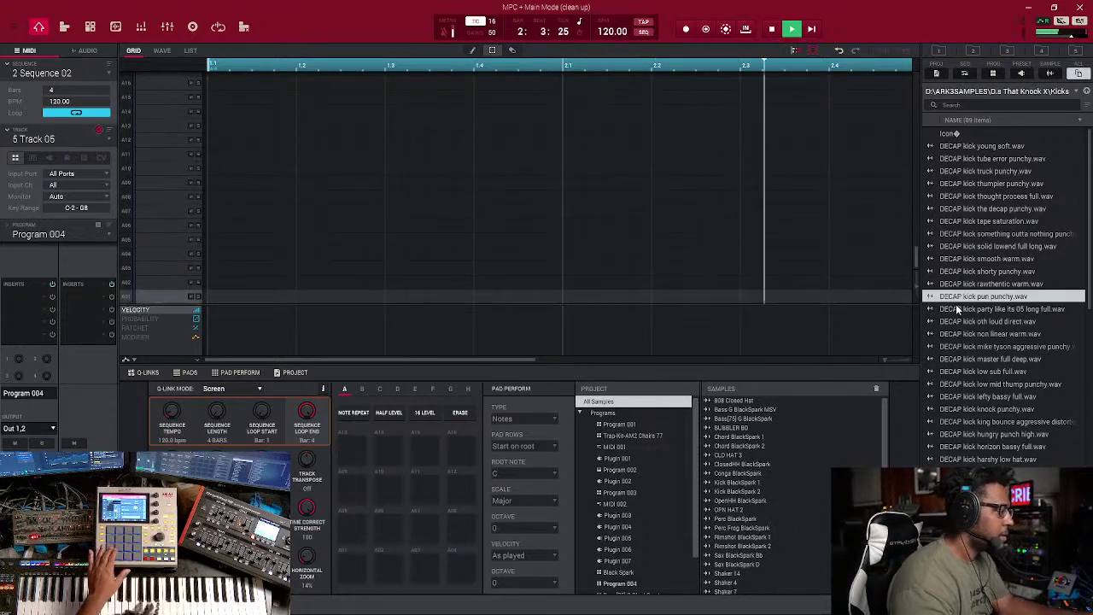
pyautogui.moveTo(963, 309); pyautogui.dragTo(365, 565)
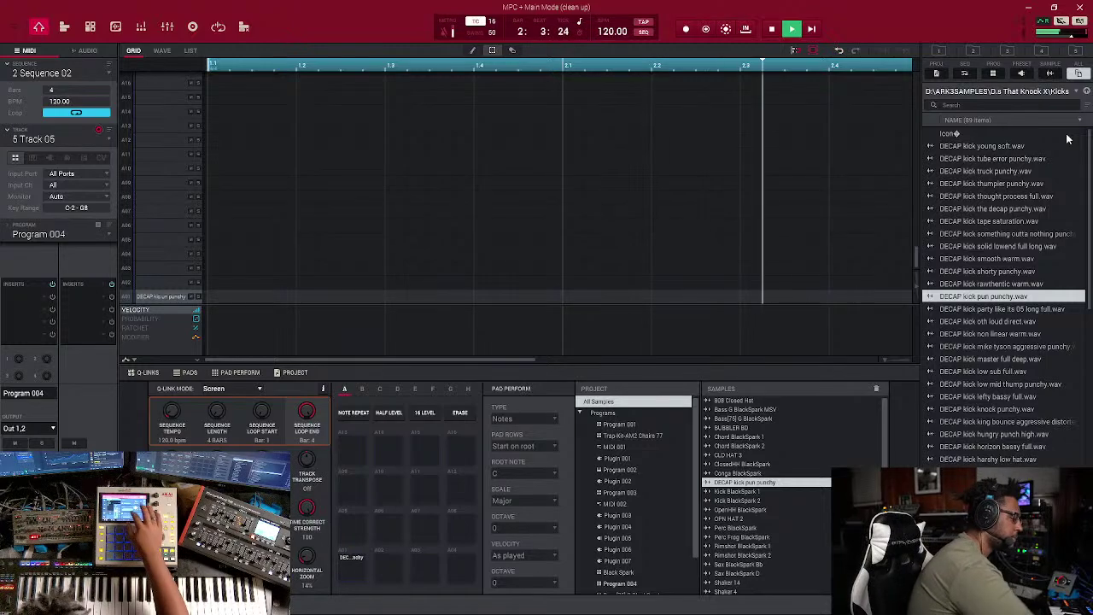
# Open the pack's Percussion Loops folder and audition the snare top, mini djembe, shaker bouncy, shaker ocean and mini brazil shaker loops
pyautogui.click(1086, 90)
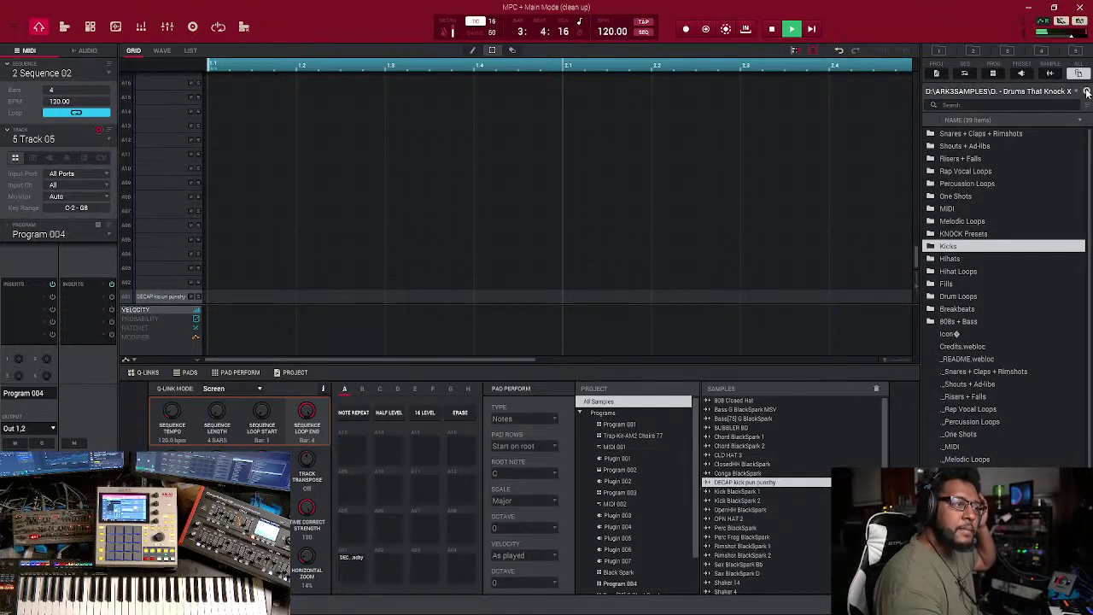
pyautogui.doubleClick(989, 184)
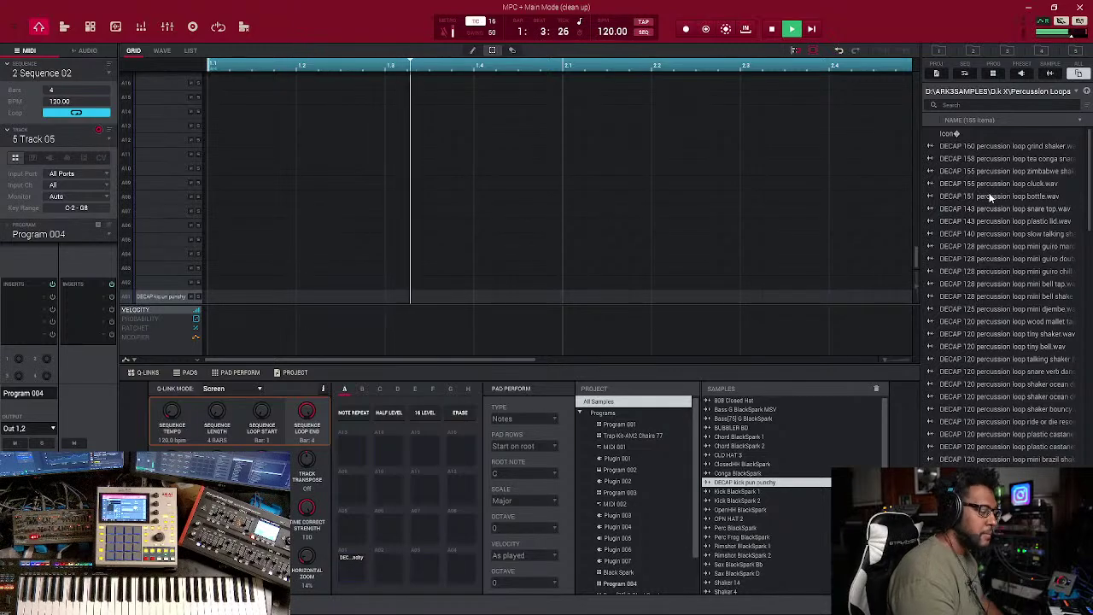
pyautogui.click(999, 209)
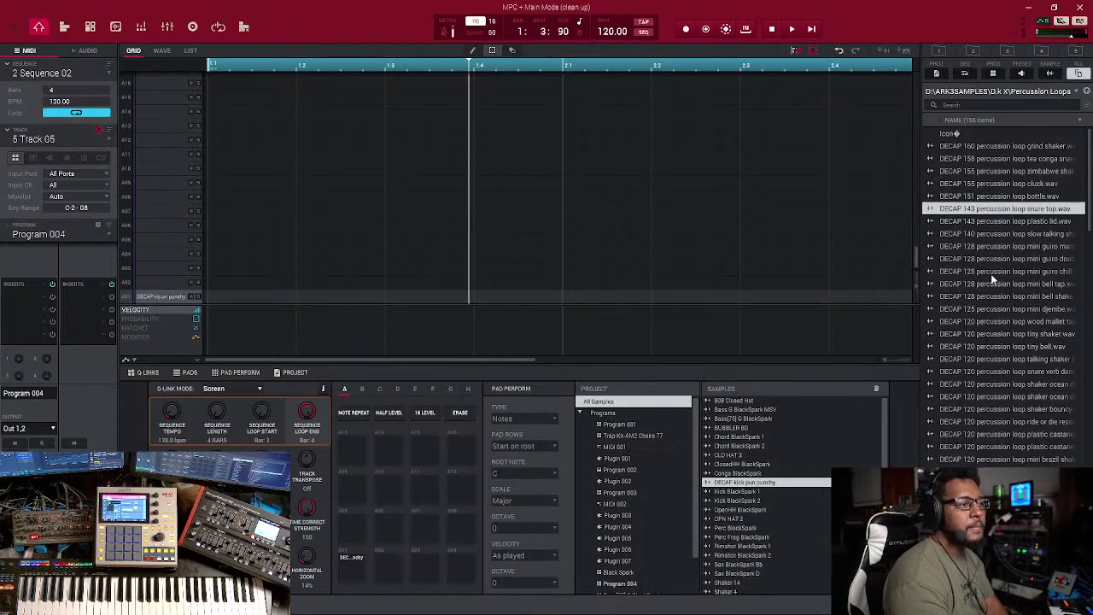
pyautogui.click(985, 310)
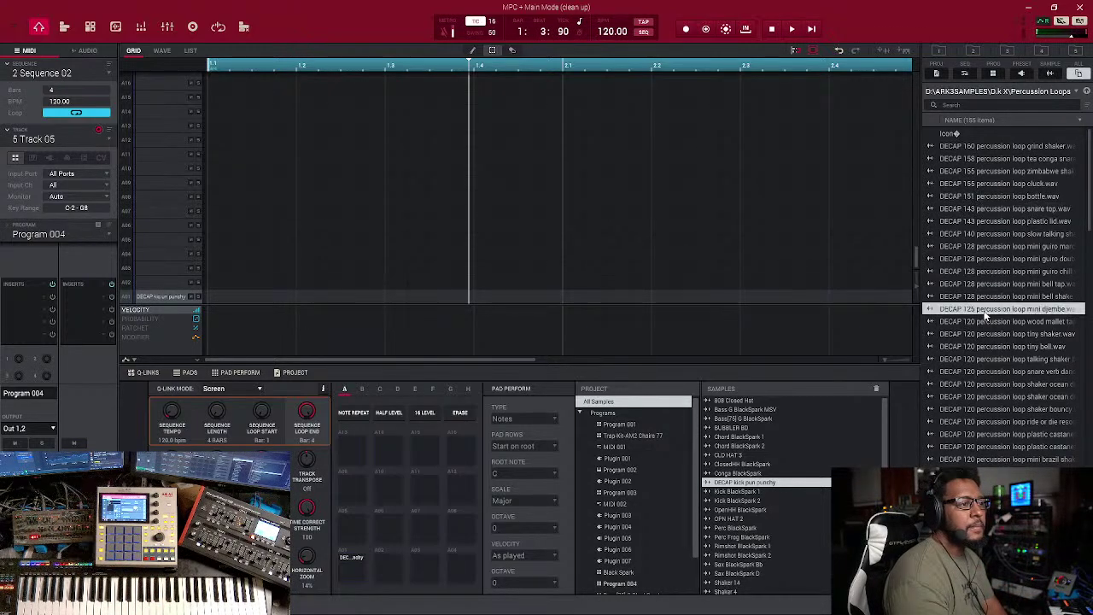
pyautogui.click(996, 411)
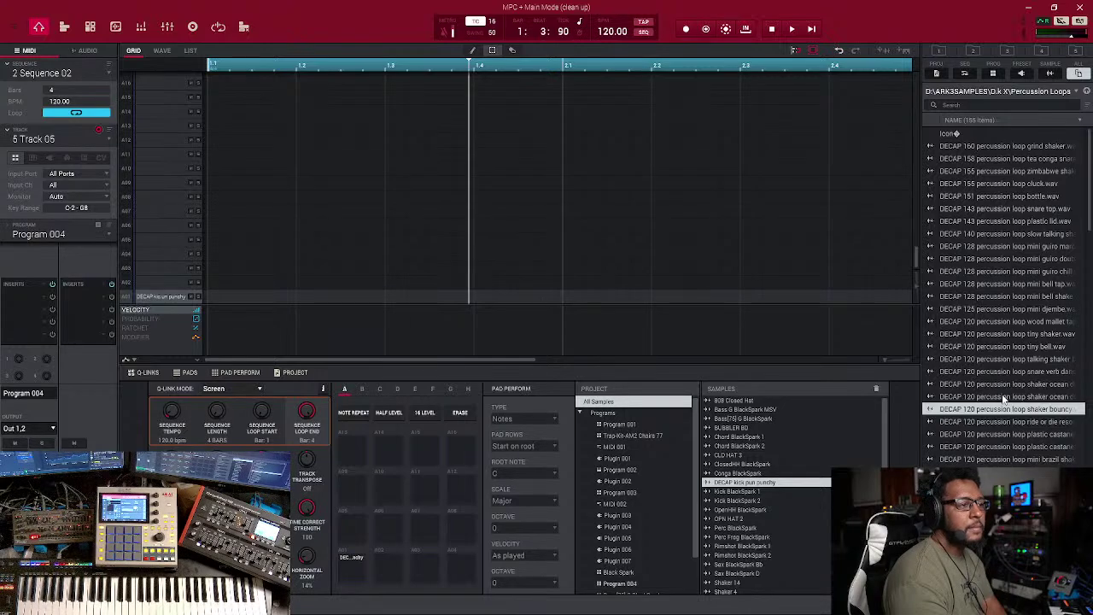
pyautogui.click(1004, 397)
pyautogui.click(1001, 459)
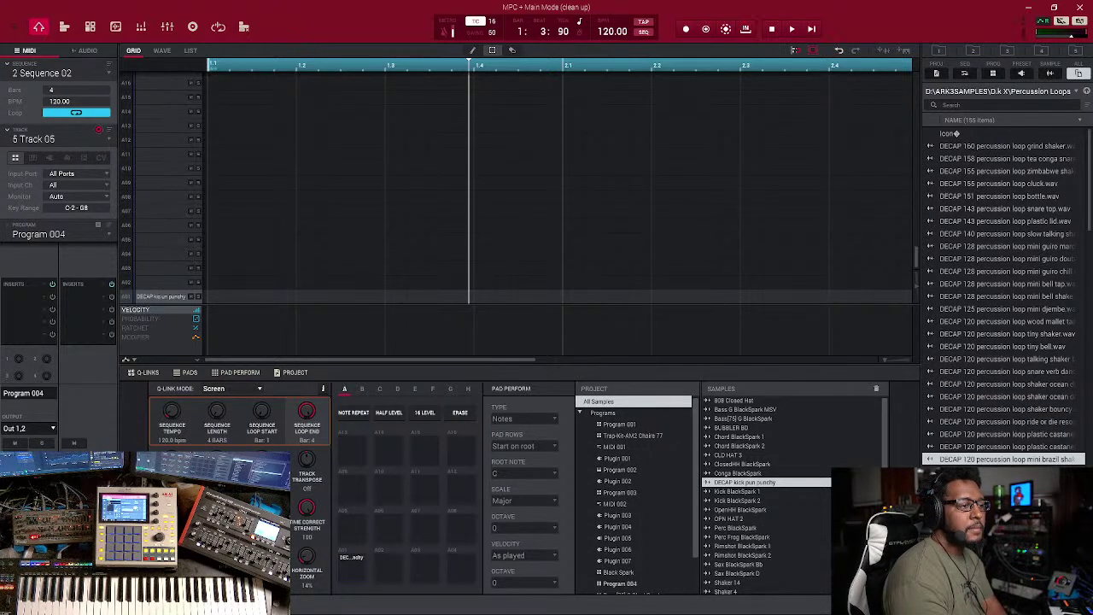
# Try to place the mini brazil shaker loop on an empty pad and audition the crispy halftime and cucko halftime percussion loops
pyautogui.moveTo(1003, 461); pyautogui.dragTo(467, 527)
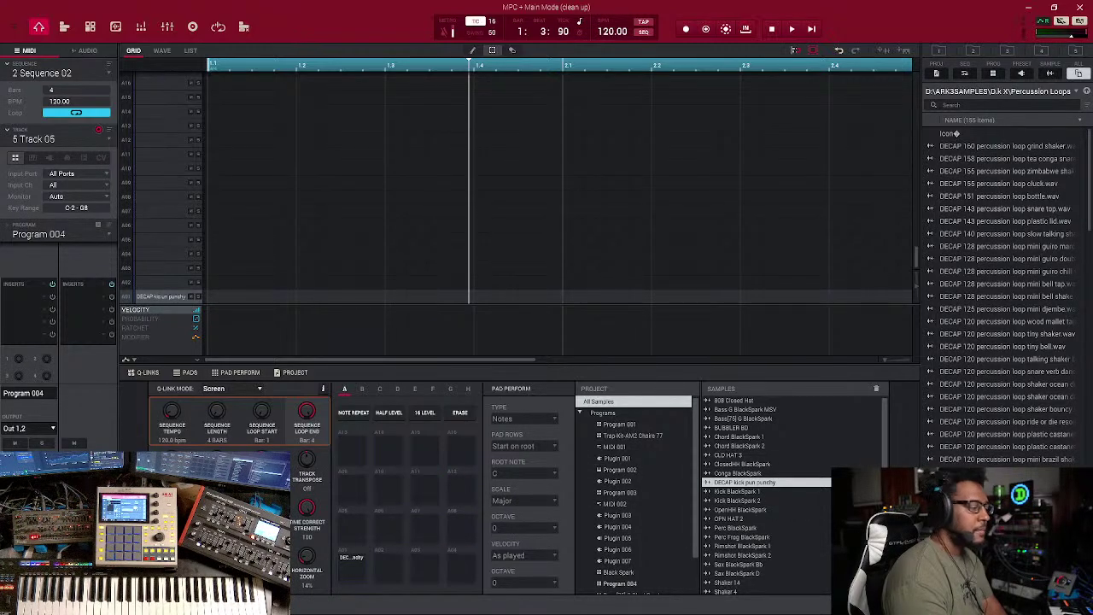
pyautogui.scroll(-4, 1003, 382)
pyautogui.scroll(-1, 1003, 383)
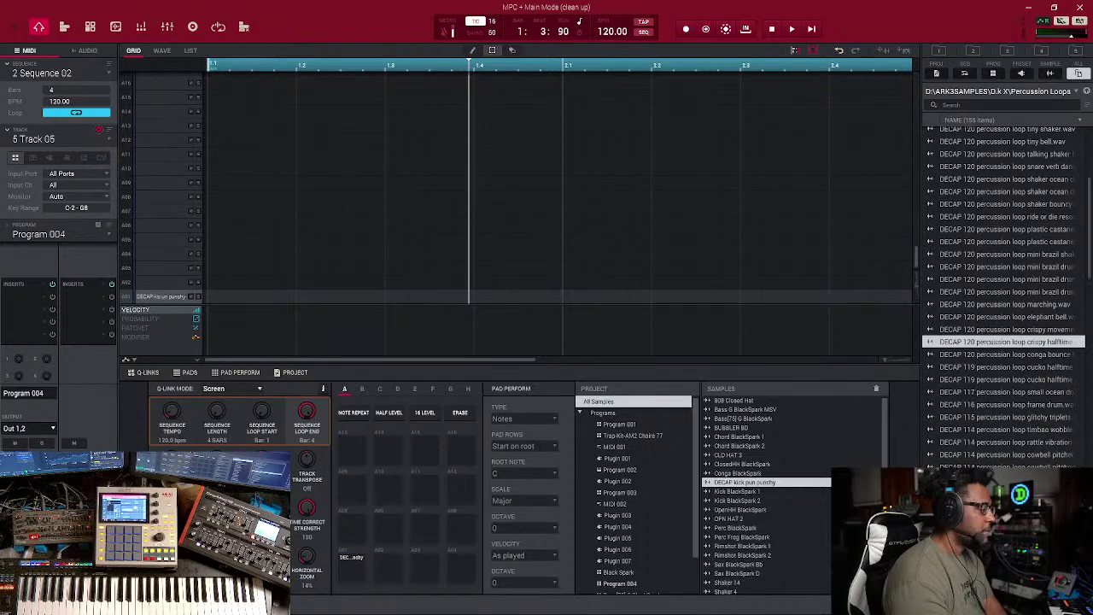
pyautogui.click(999, 380)
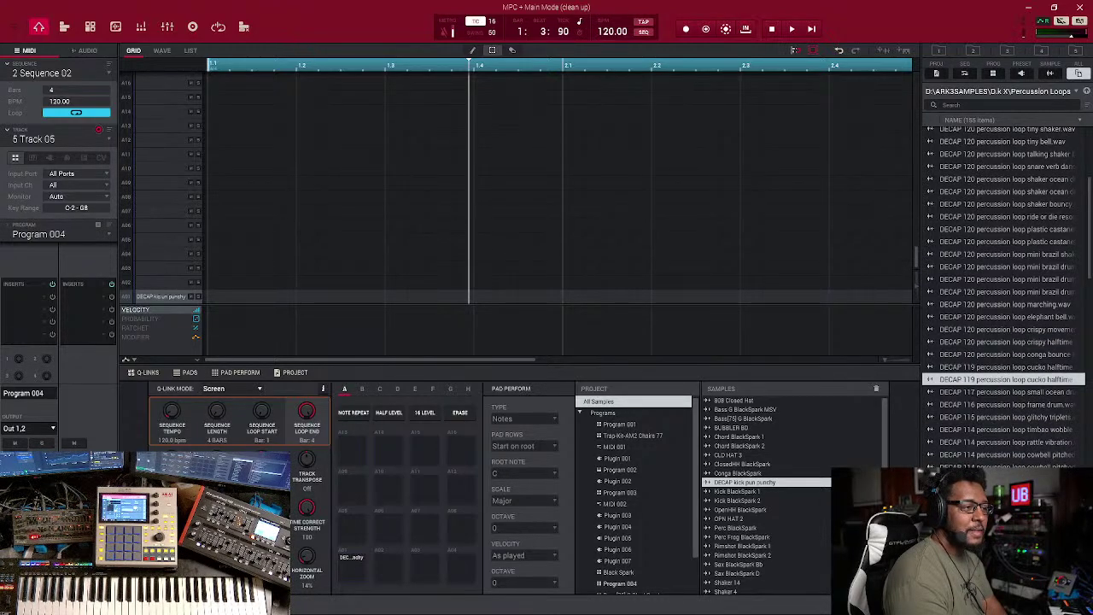
pyautogui.click(999, 541)
pyautogui.scroll(-2, 999, 541)
pyautogui.click(999, 543)
pyautogui.scroll(-1, 999, 543)
pyautogui.scroll(-5, 999, 290)
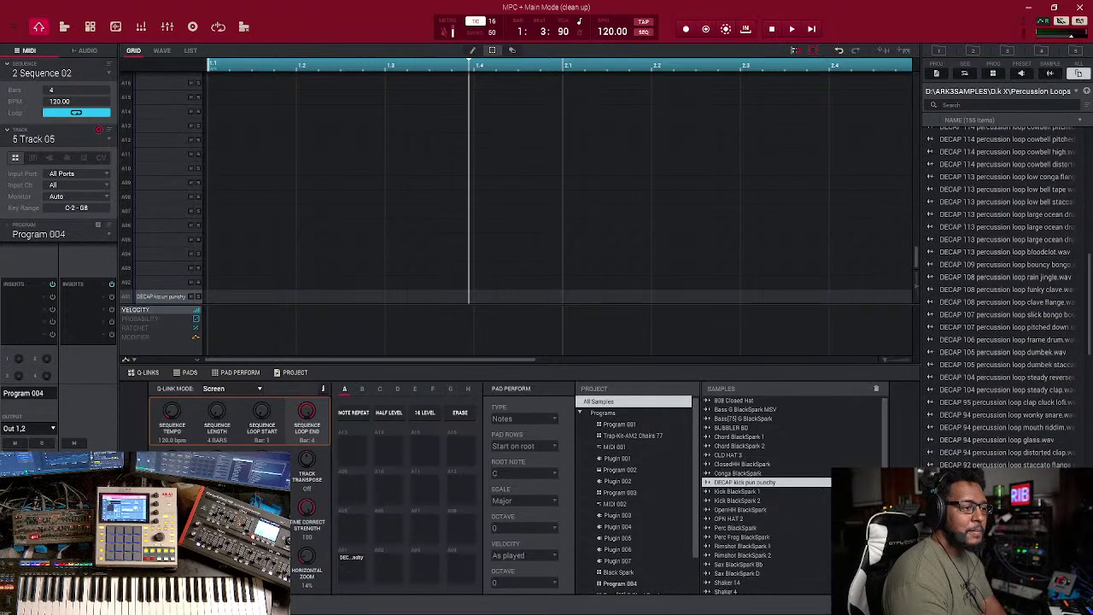
# Audition the fast percussion loops at the head of the list: grind shaker, tea conga snare and zimbabwe shaker
pyautogui.scroll(8, 1007, 213)
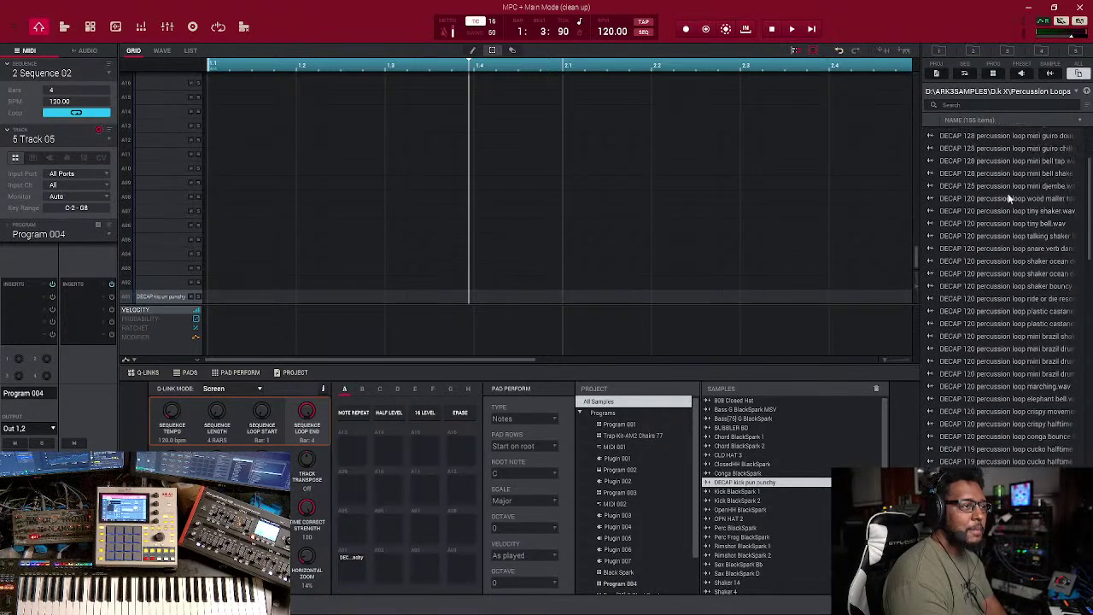
pyautogui.click(974, 154)
pyautogui.scroll(3, 982, 214)
pyautogui.click(1016, 158)
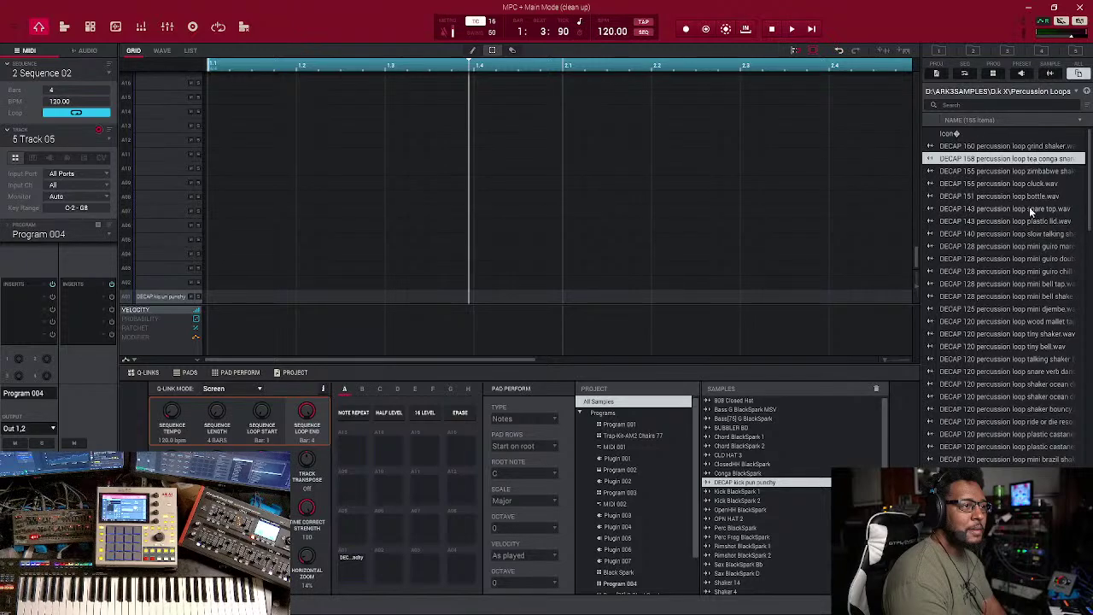
pyautogui.click(1028, 170)
pyautogui.click(1034, 145)
pyautogui.click(1035, 160)
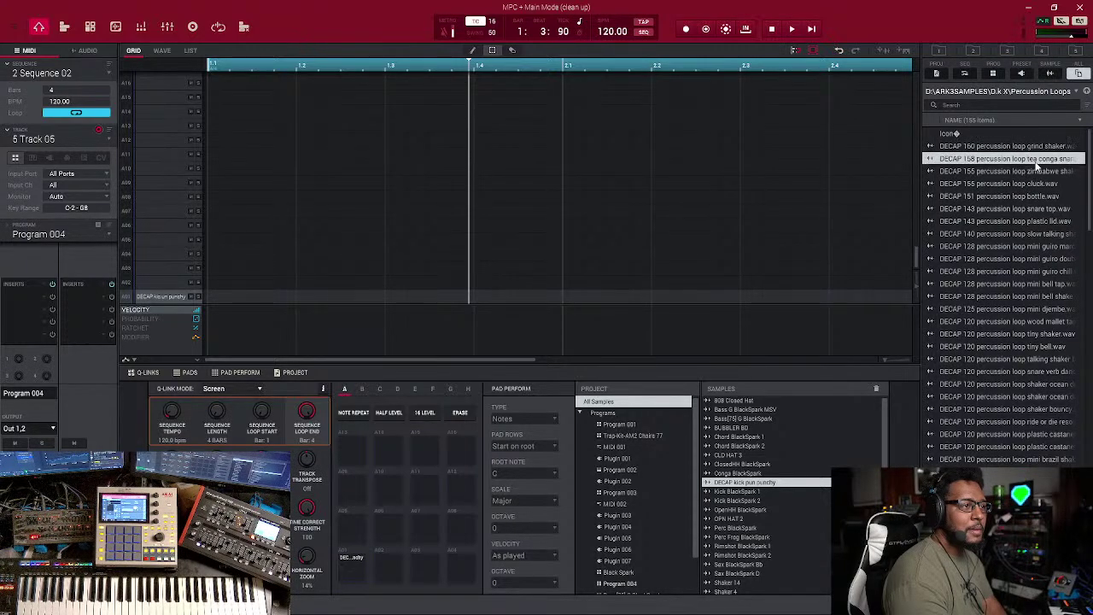
# Audition the mini guiro, wood mallet, tiny bell, tiny shaker and snare verb percussion loops
pyautogui.click(1002, 248)
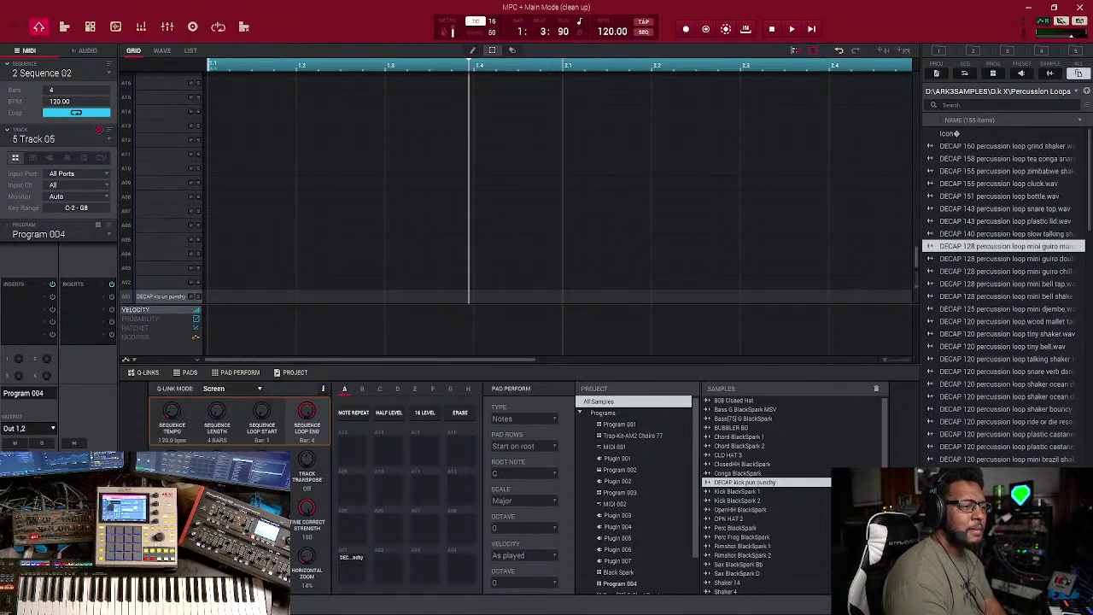
pyautogui.click(973, 273)
pyautogui.click(980, 323)
pyautogui.click(982, 347)
pyautogui.click(989, 334)
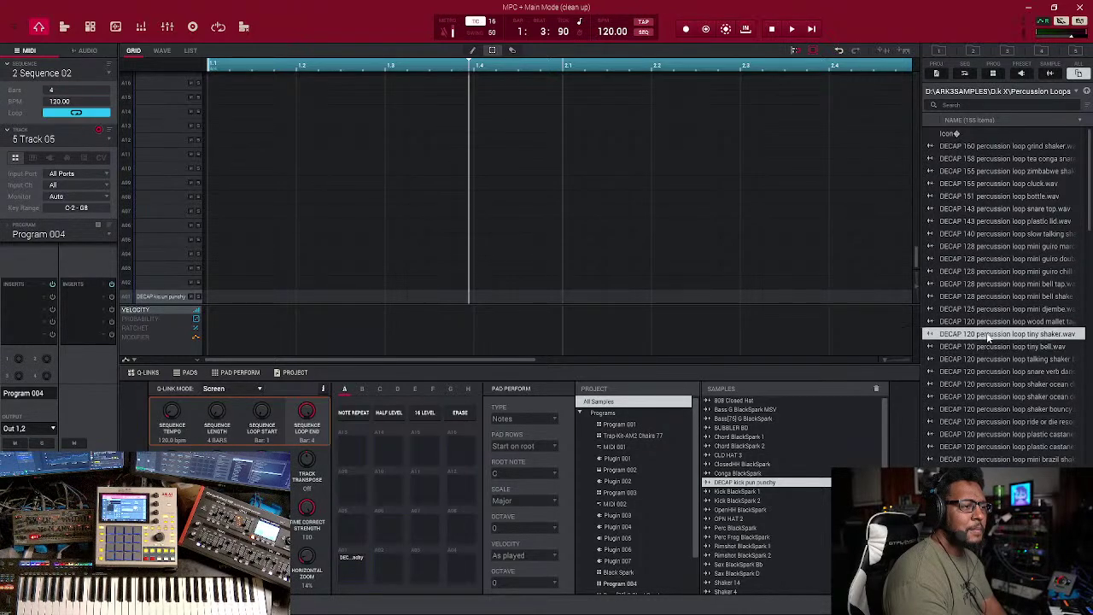
pyautogui.click(982, 372)
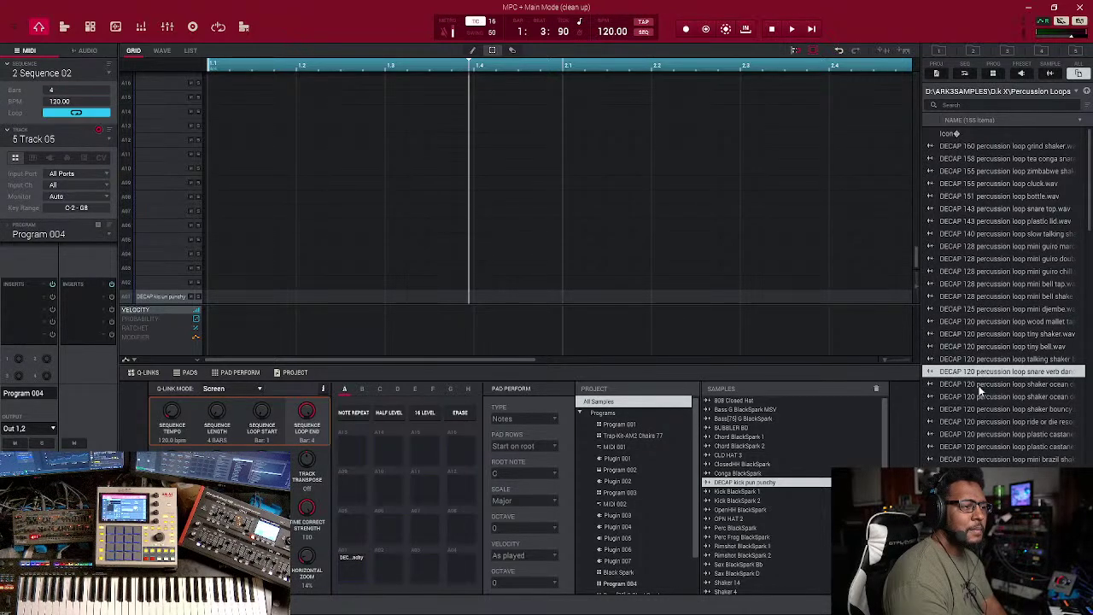
# Audition the shaker ocean loops and assign DECAP 120 percussion loop shaker bouncy to pad A05 of Program 004
pyautogui.click(979, 387)
pyautogui.click(983, 397)
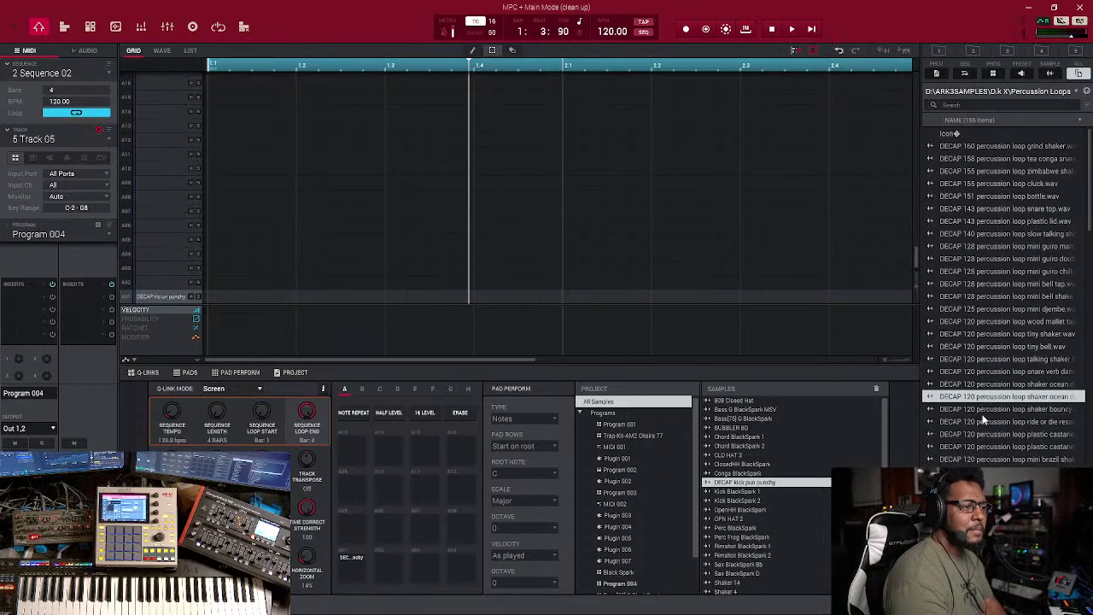
pyautogui.click(984, 409)
pyautogui.moveTo(1006, 416); pyautogui.dragTo(351, 522)
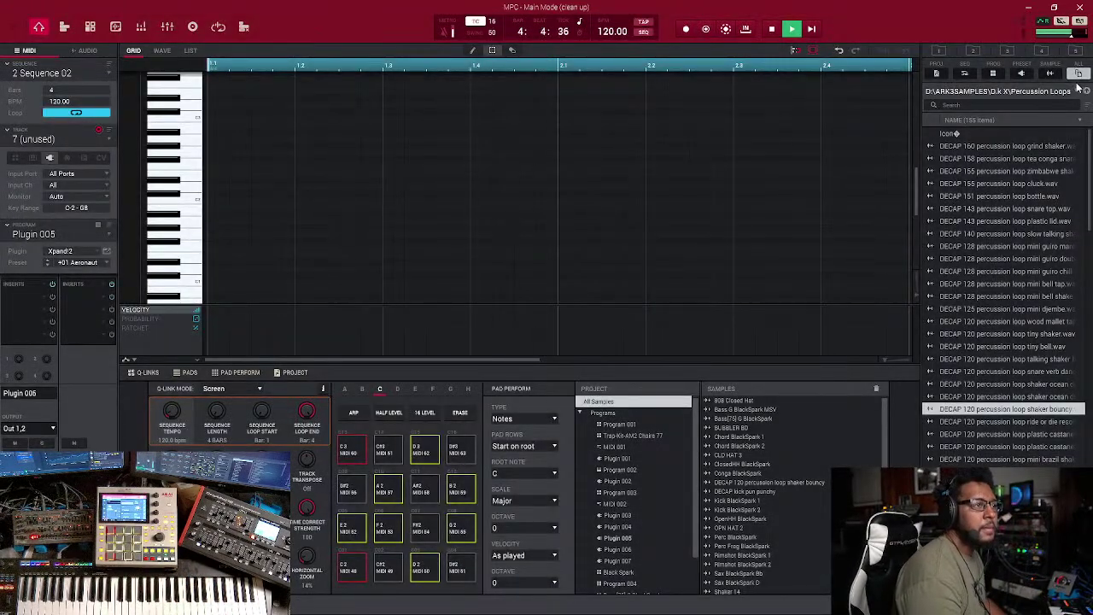
# Leave the Percussion Loops folder, switch to the saved Akai expansion Instruments 2 location and show only its programs
pyautogui.click(1078, 74)
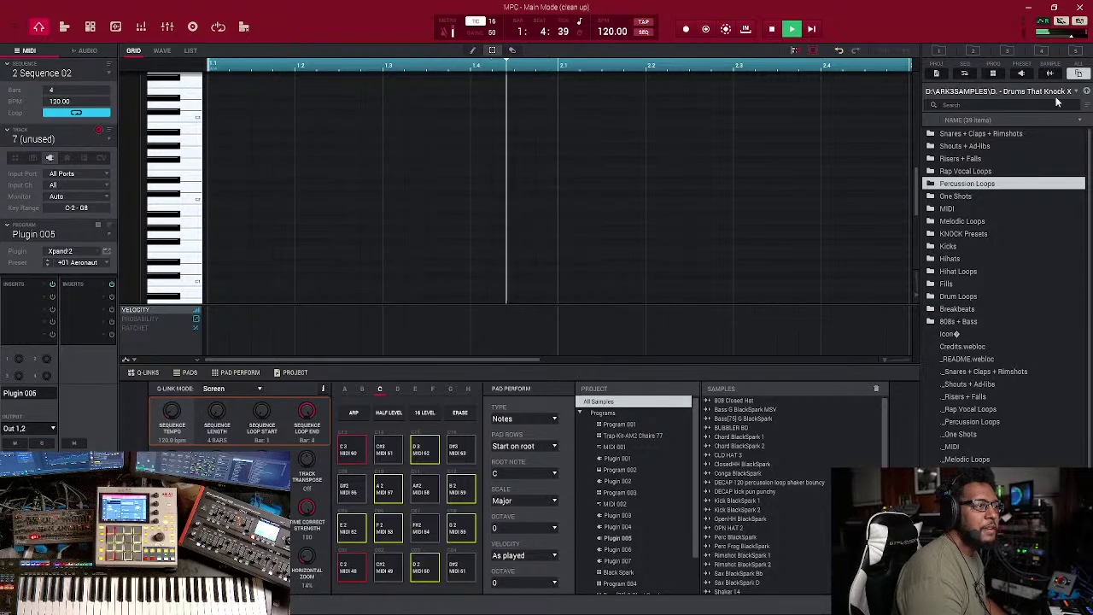
pyautogui.click(972, 52)
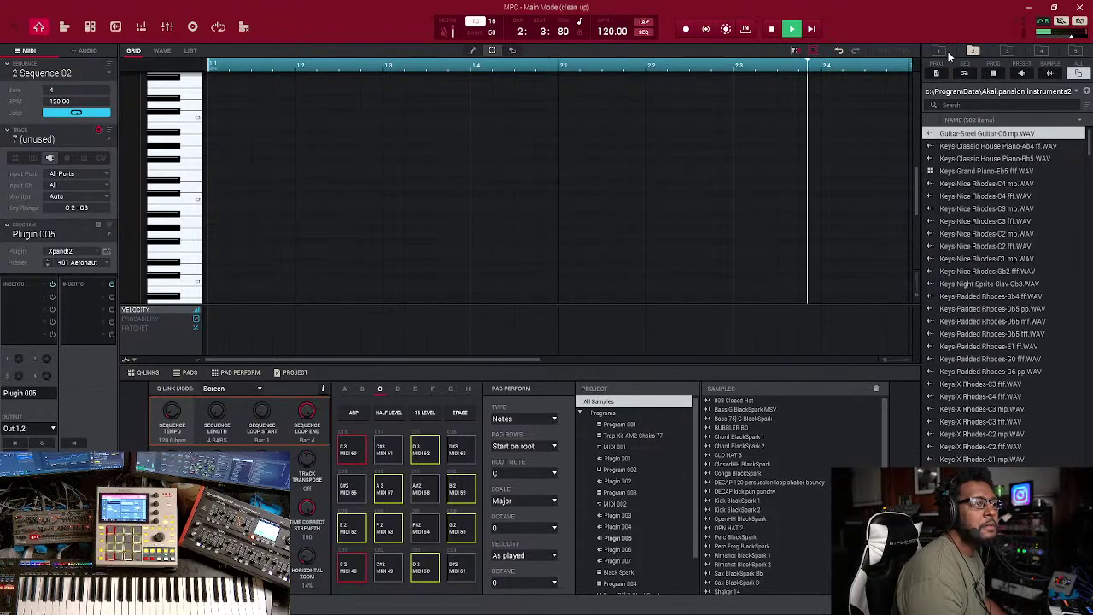
pyautogui.click(939, 51)
pyautogui.click(979, 51)
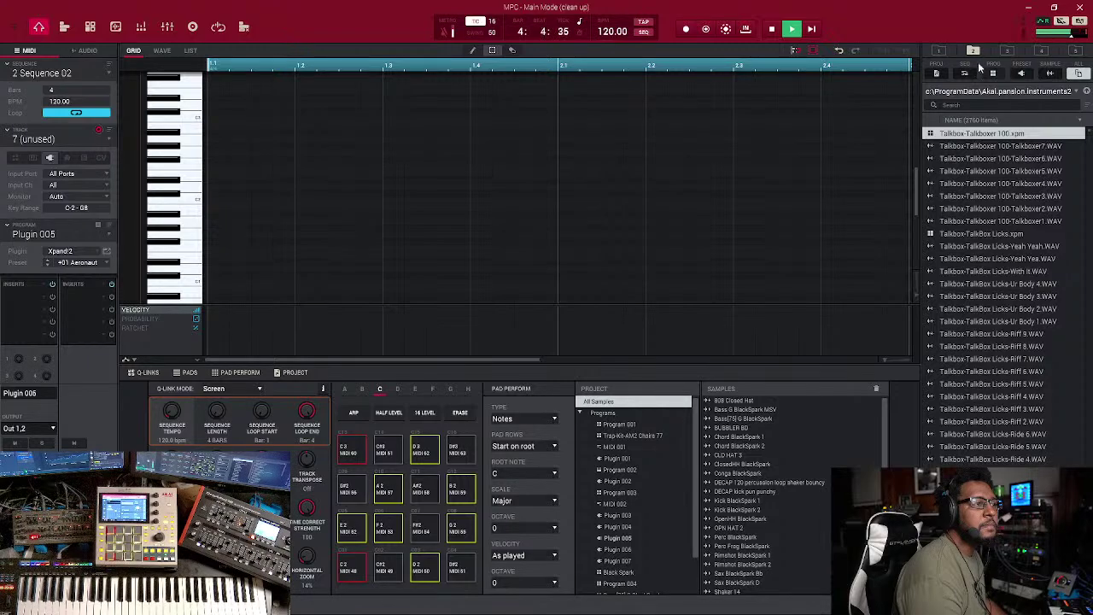
pyautogui.click(992, 72)
pyautogui.click(975, 51)
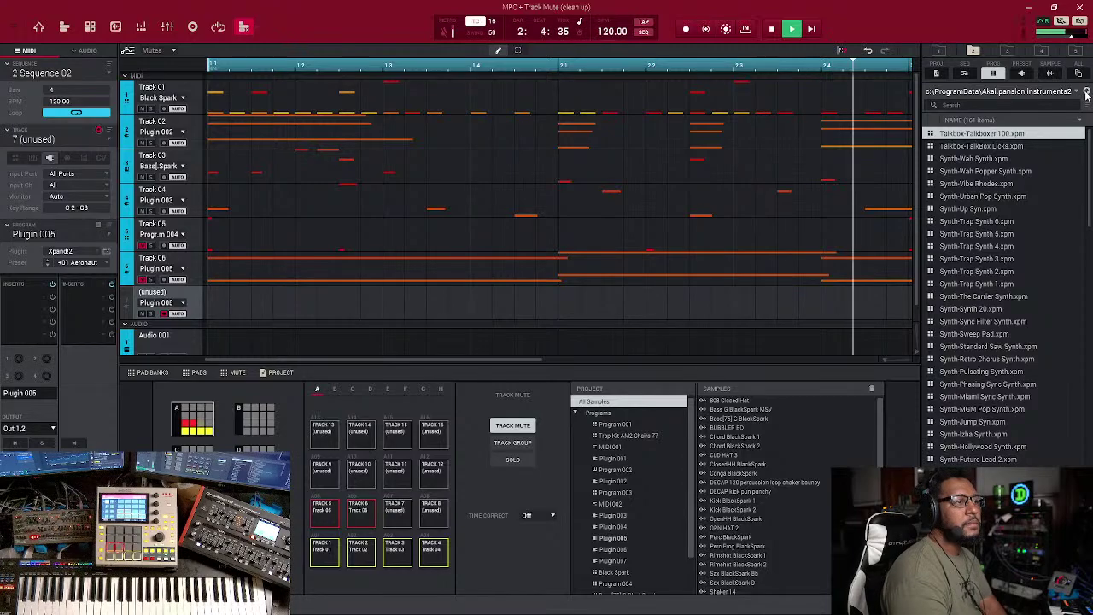
# Switch the file browser from the expansion content to the SAMPLES drive (D:)
pyautogui.click(1078, 94)
pyautogui.scroll(-10, 1008, 256)
pyautogui.scroll(-7, 1007, 256)
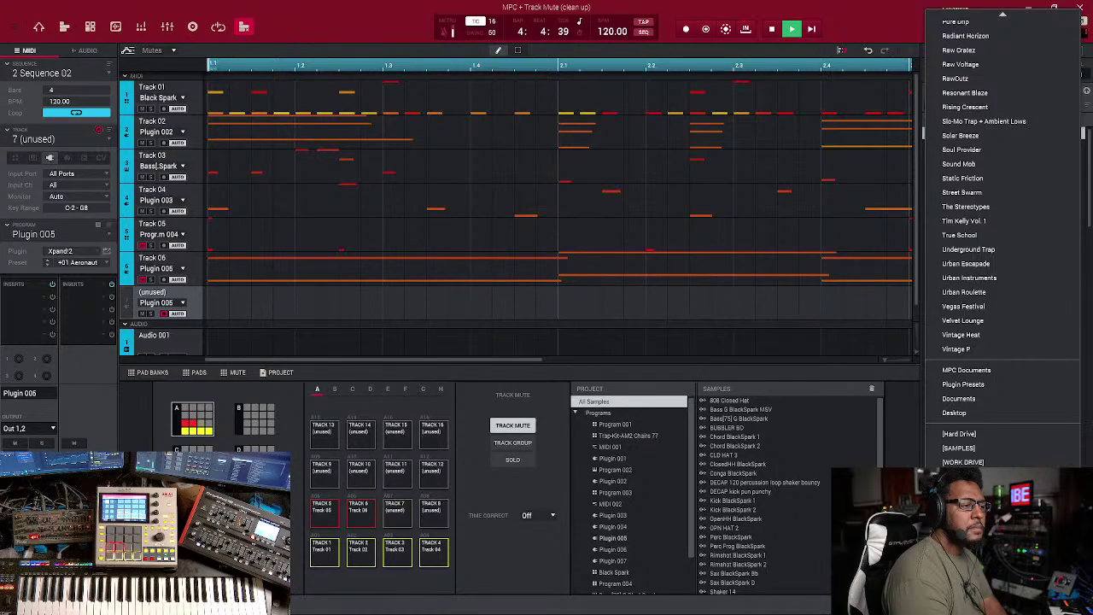
pyautogui.click(1020, 452)
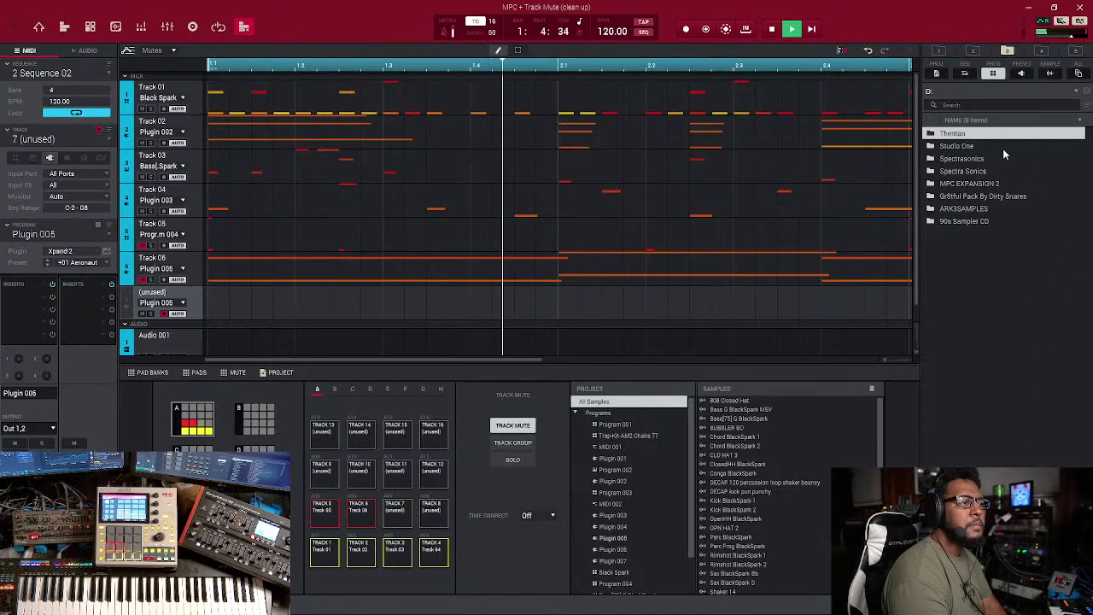
# Switch the browser to E:\2022\MPC, go up to E:\2022 and look through its folders for saved programs
pyautogui.click(1078, 89)
pyautogui.scroll(-5, 1003, 239)
pyautogui.scroll(-5, 1003, 239)
pyautogui.click(973, 454)
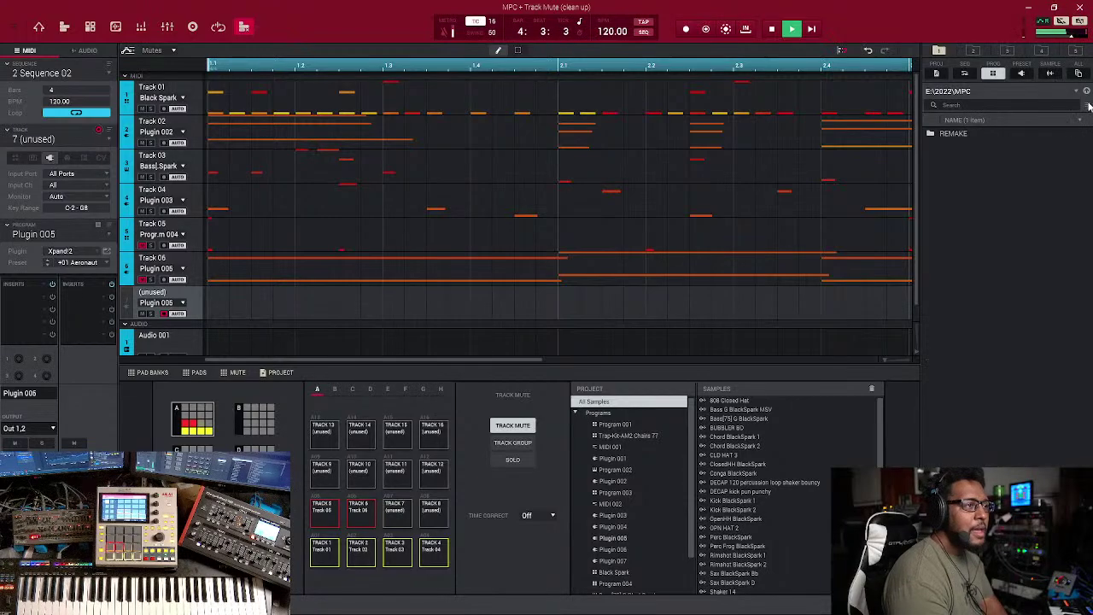
pyautogui.click(1086, 90)
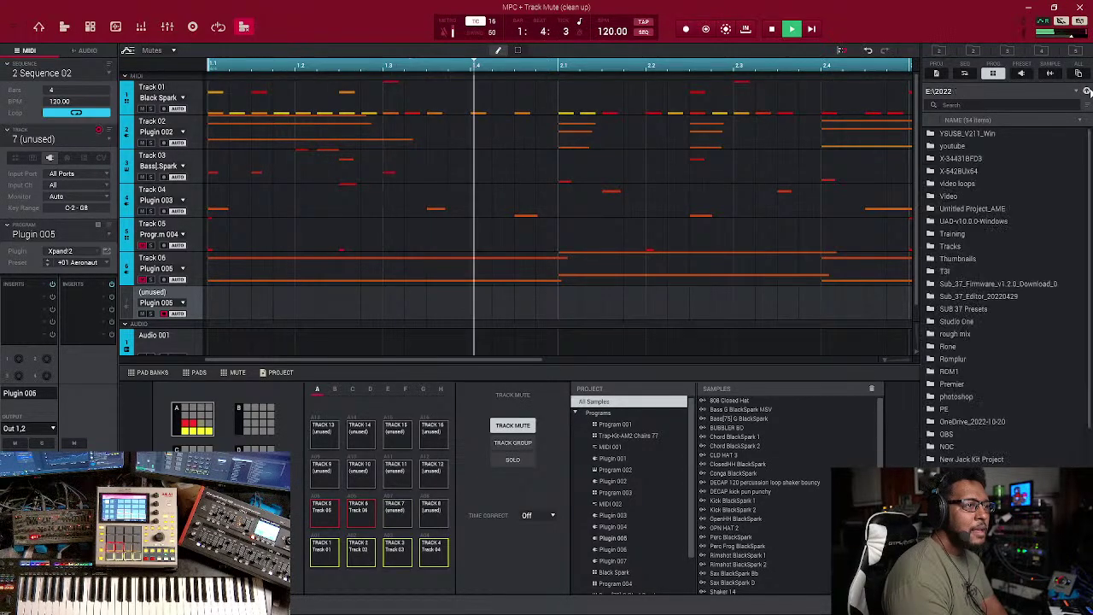
pyautogui.scroll(-3, 1003, 361)
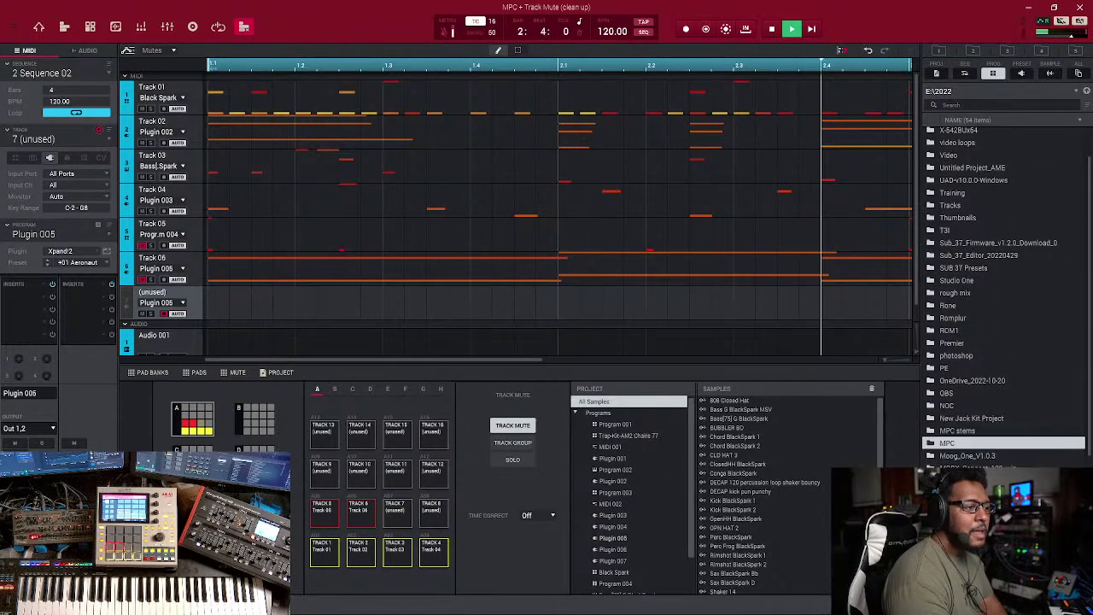
pyautogui.scroll(-2, 1004, 341)
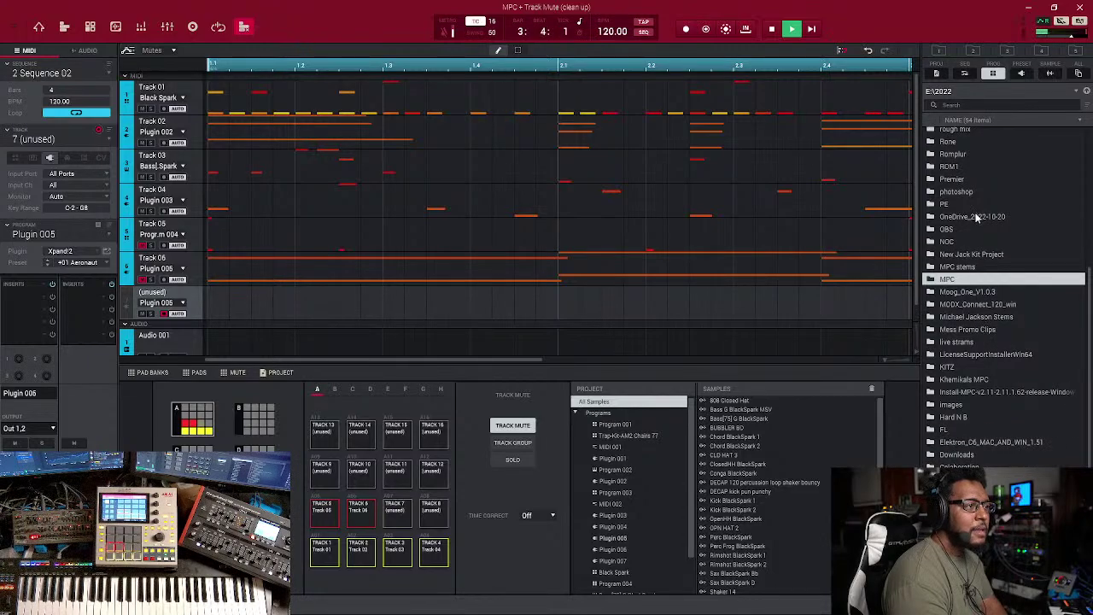
pyautogui.scroll(4, 980, 220)
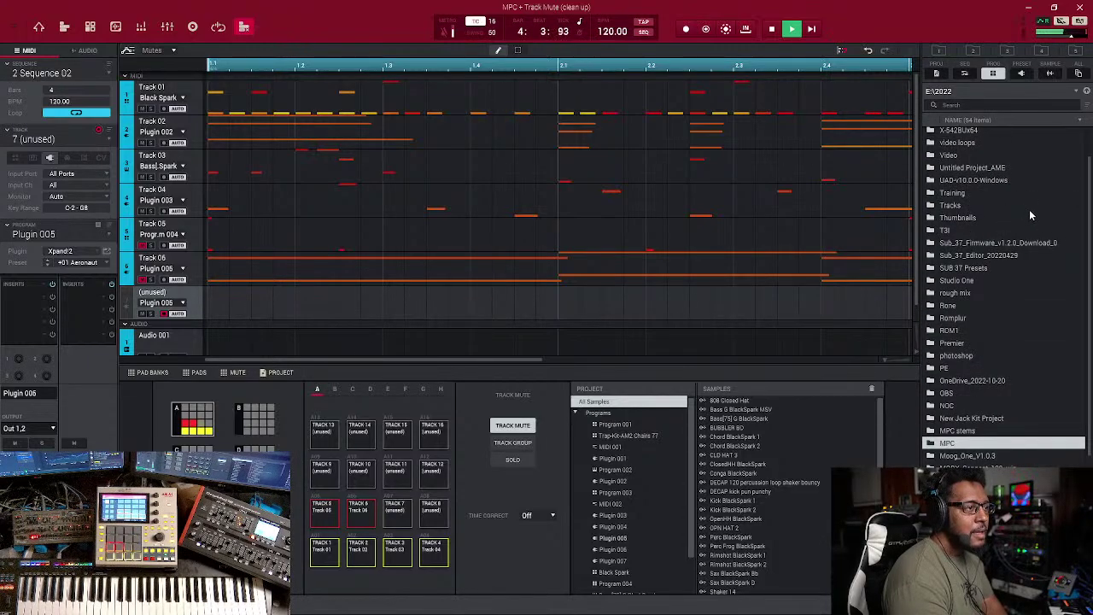
pyautogui.scroll(1, 1028, 217)
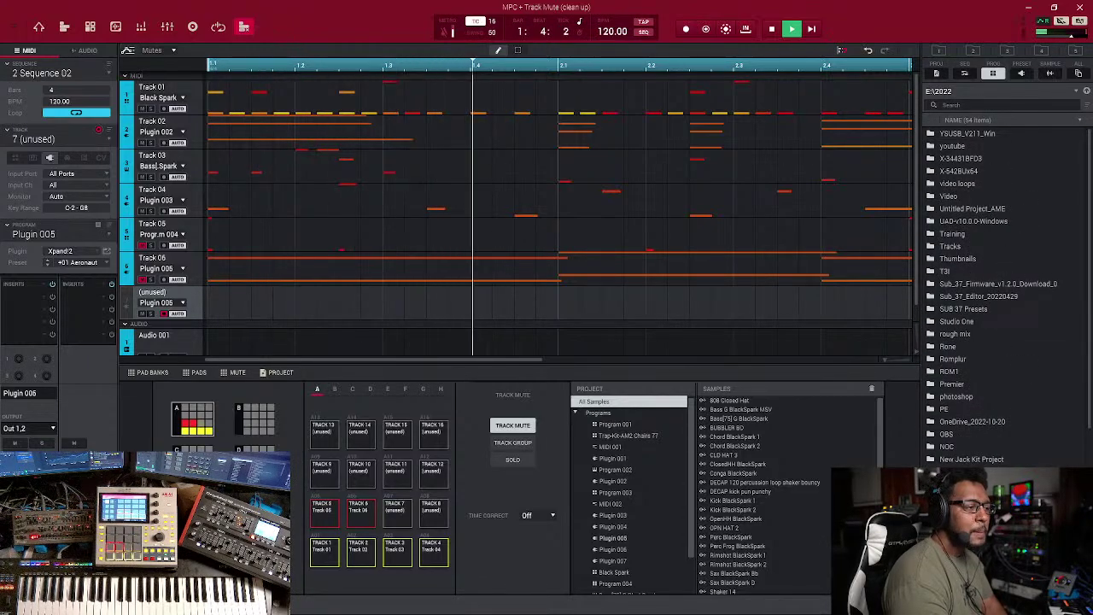
# Go up to the root of the work drive (E:) and open the 2021\Mpc program folder to check its programs
pyautogui.click(1085, 91)
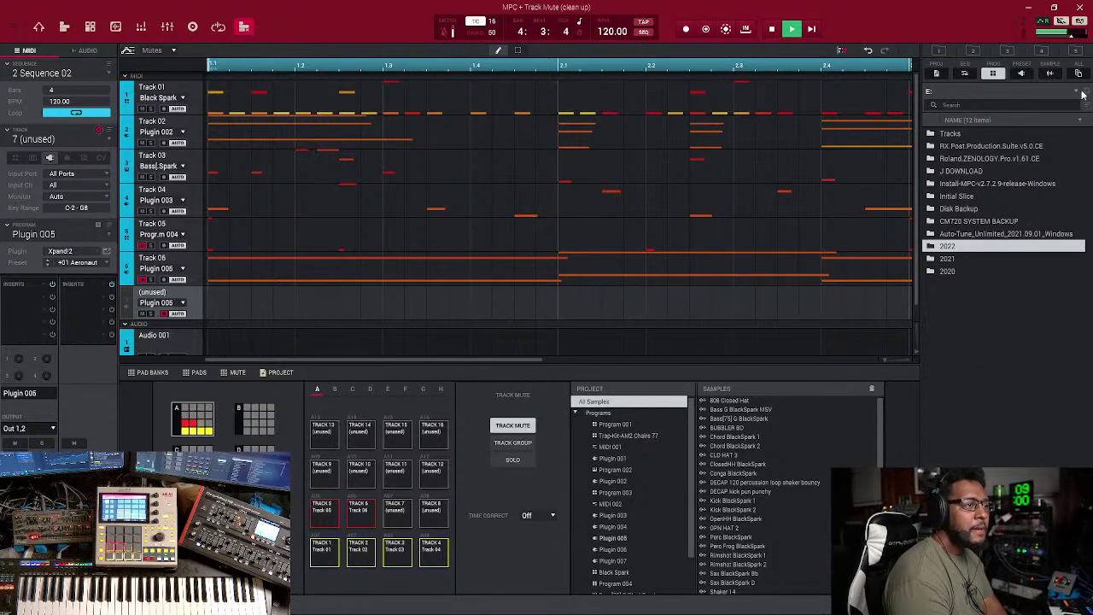
pyautogui.click(1084, 91)
pyautogui.scroll(-5, 1003, 239)
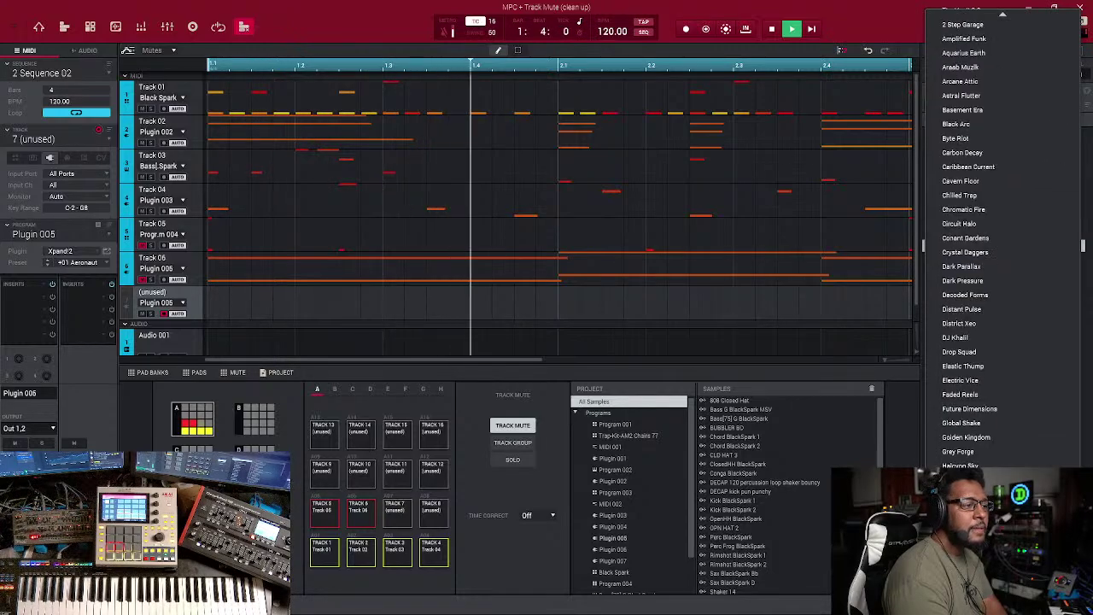
pyautogui.scroll(-5, 1004, 239)
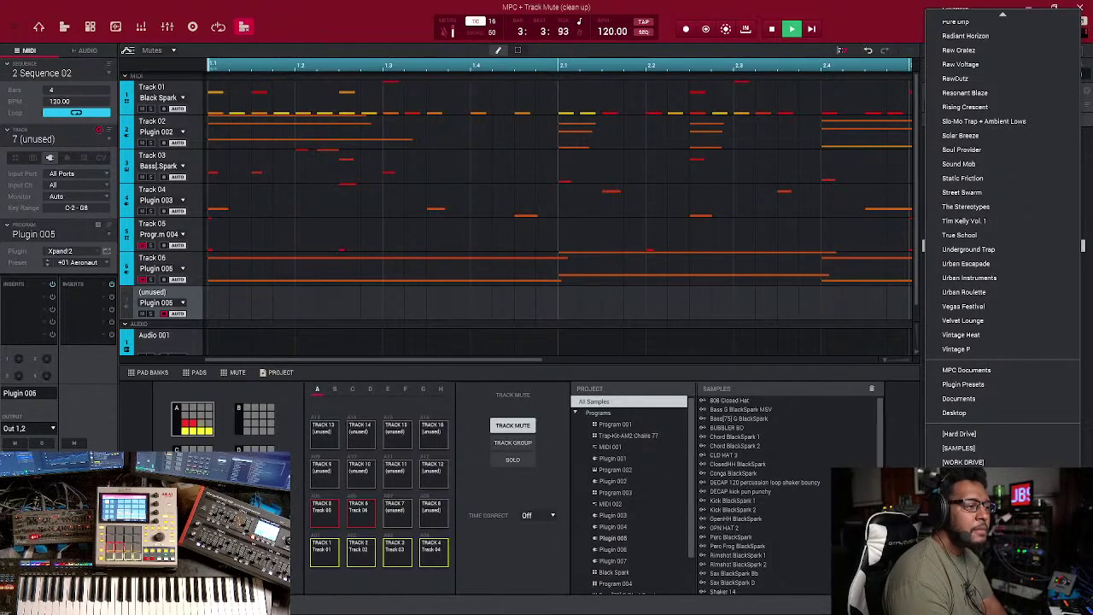
pyautogui.click(969, 462)
pyautogui.doubleClick(946, 260)
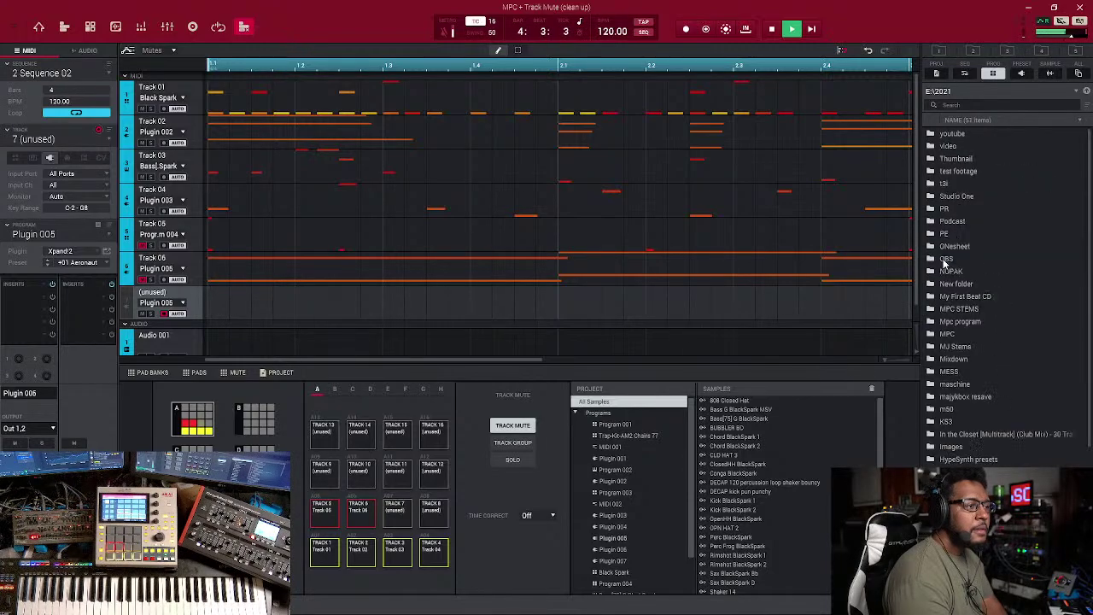
pyautogui.doubleClick(968, 321)
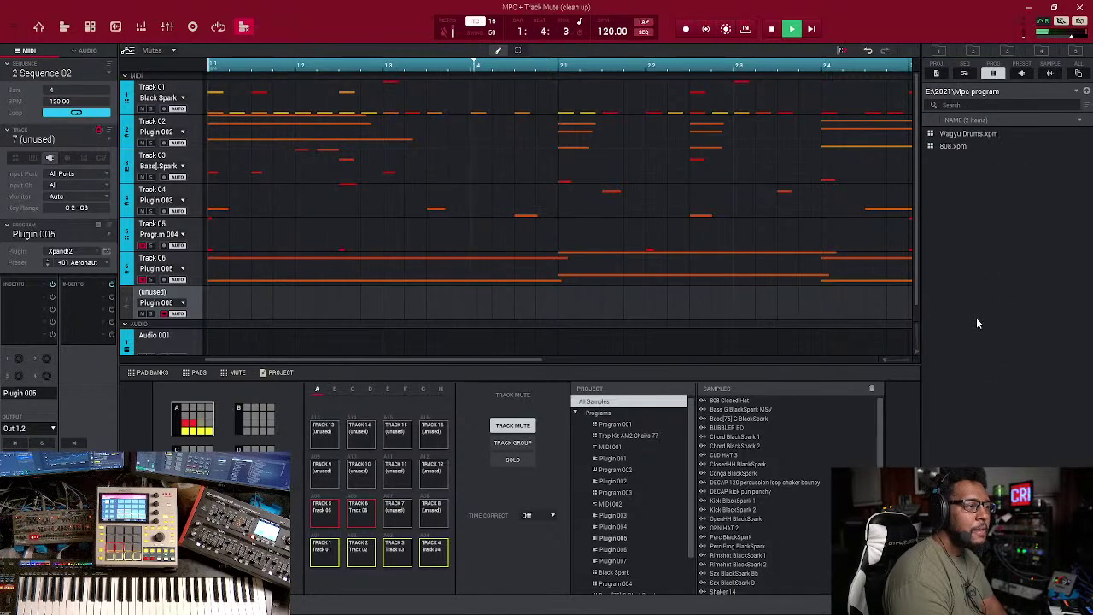
pyautogui.click(1086, 91)
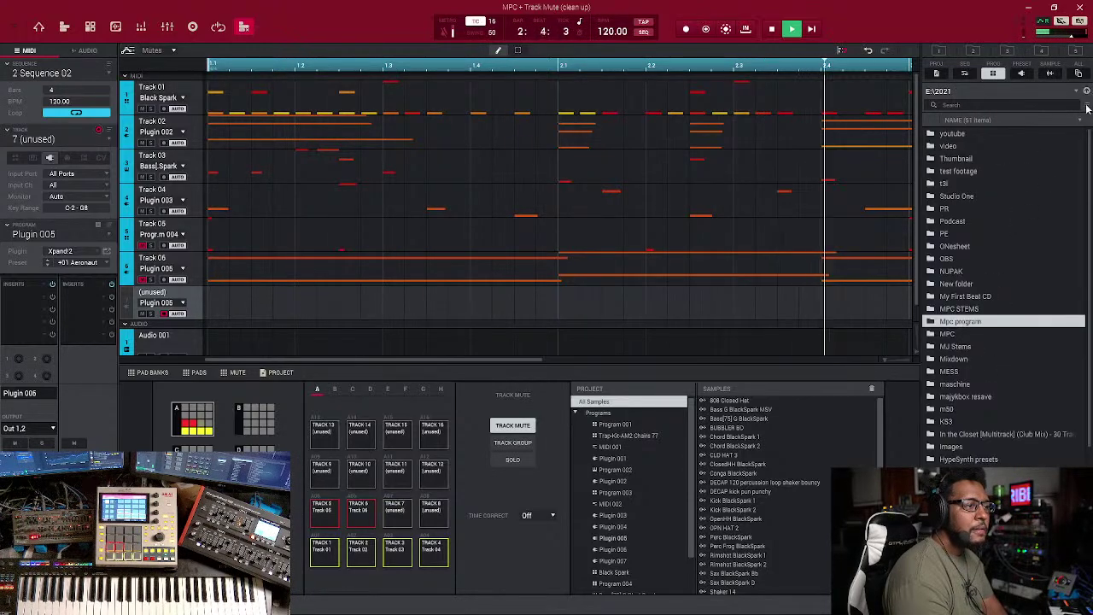
pyautogui.doubleClick(978, 322)
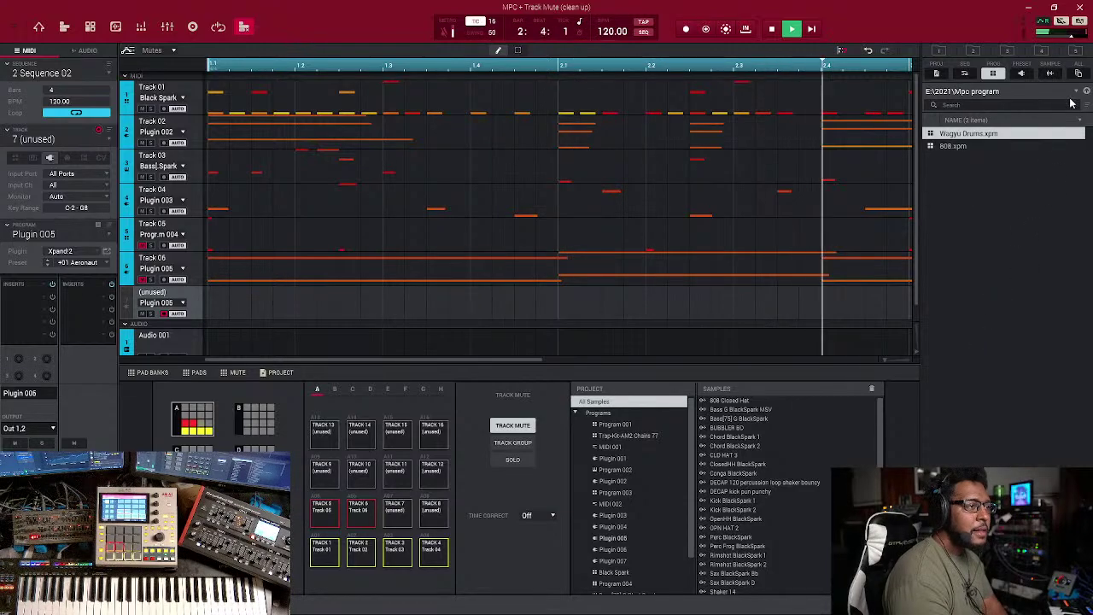
# Leave the 2021\Mpc program folder for the E: root and look for saved programs in the 2022 folder and its MPC subfolder
pyautogui.click(1086, 91)
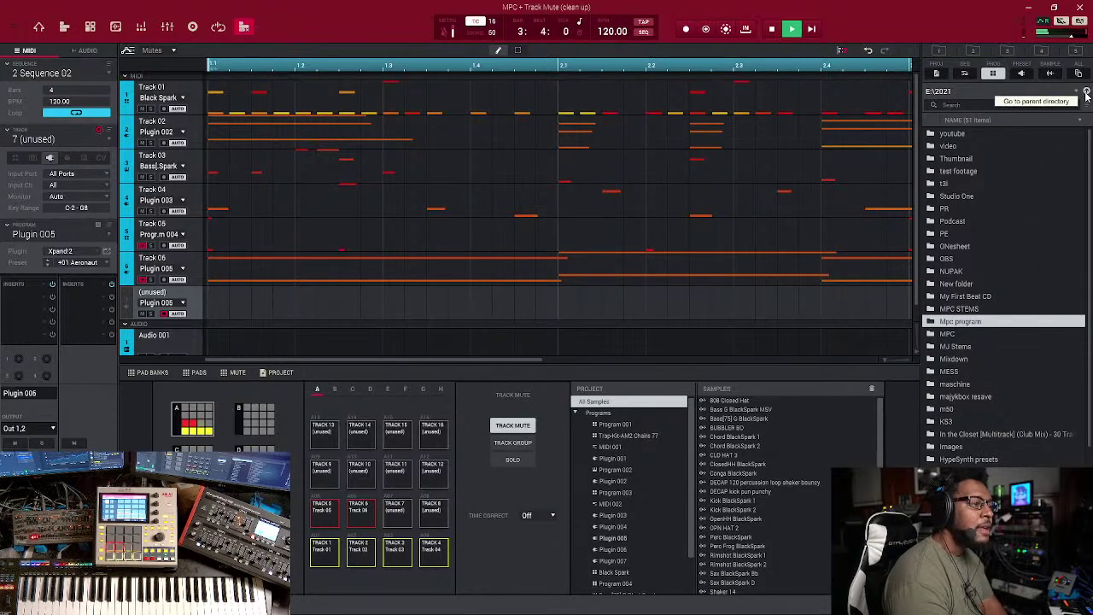
pyautogui.click(1086, 93)
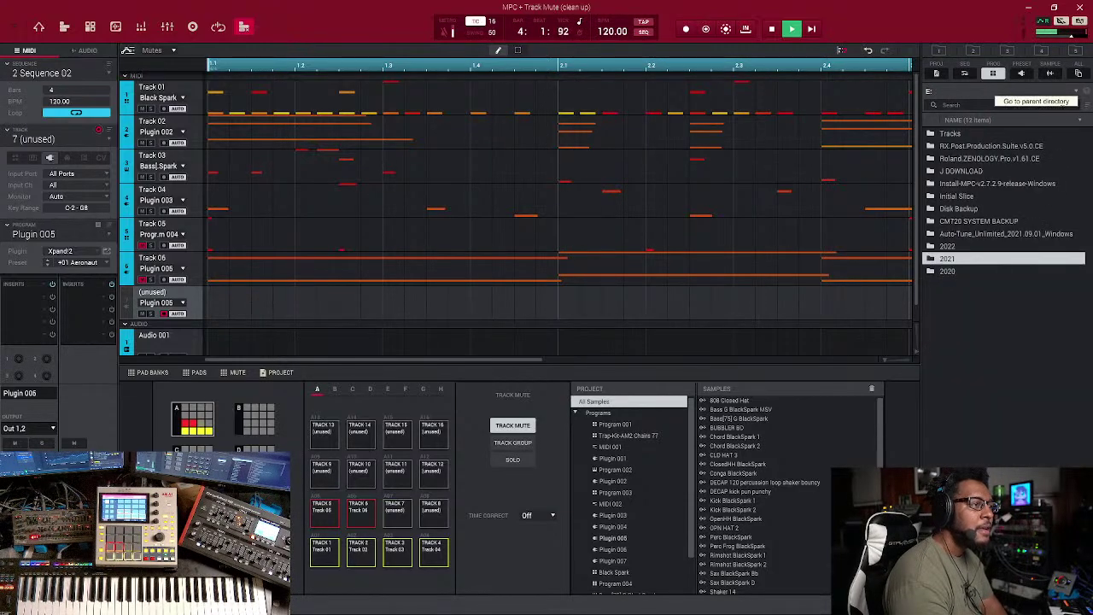
pyautogui.doubleClick(962, 246)
pyautogui.scroll(-2, 1016, 372)
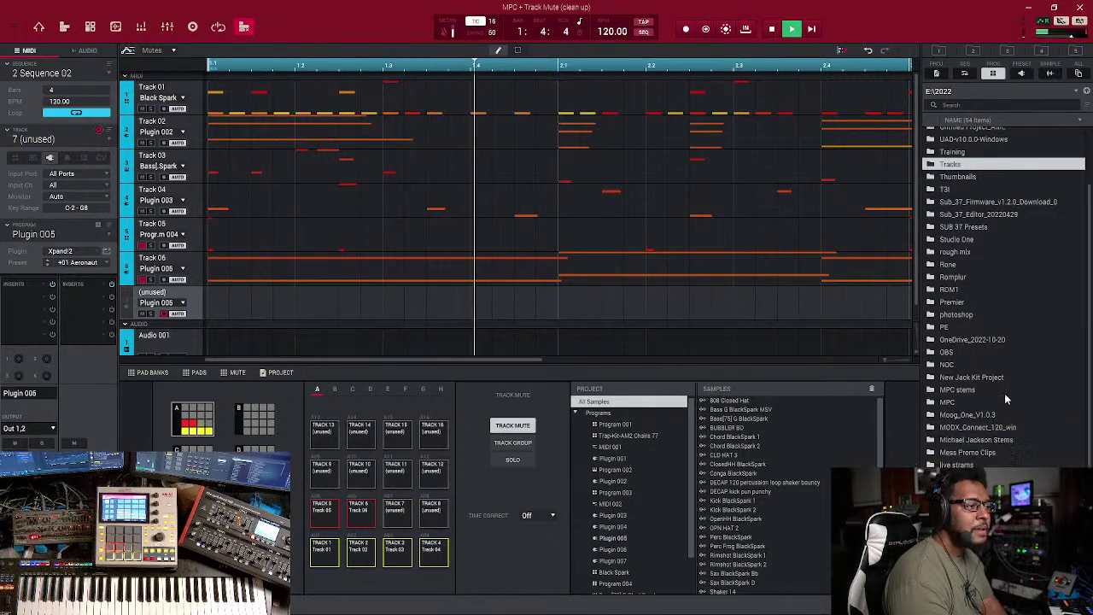
pyautogui.scroll(-2, 965, 400)
pyautogui.doubleClick(1003, 321)
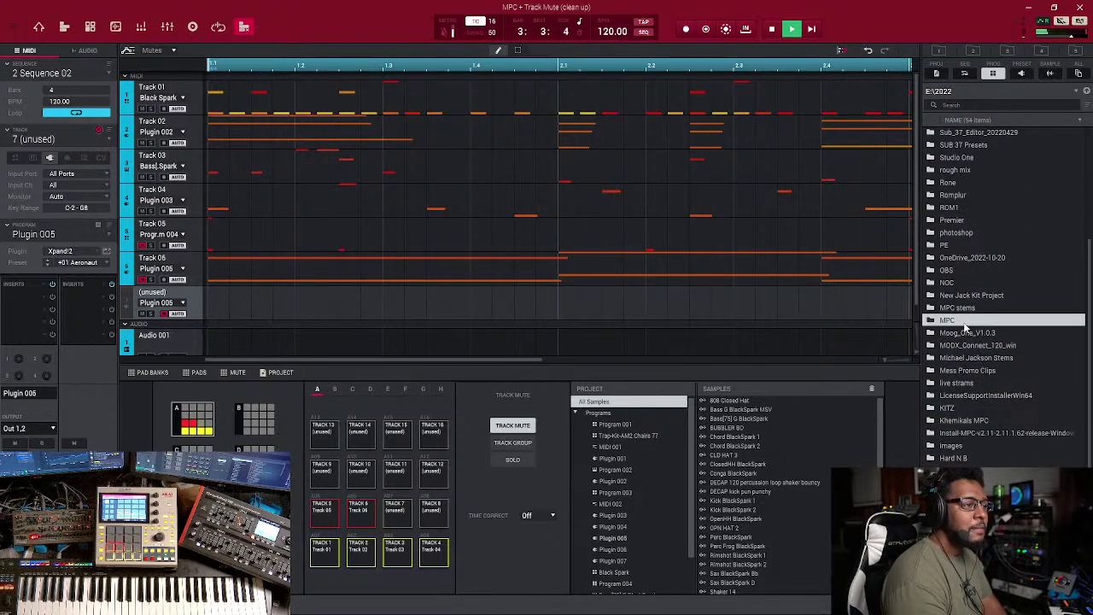
# Check the MPC stems folder in E:\2022, then return to E:\2022 and look through its remaining folders
pyautogui.click(1086, 91)
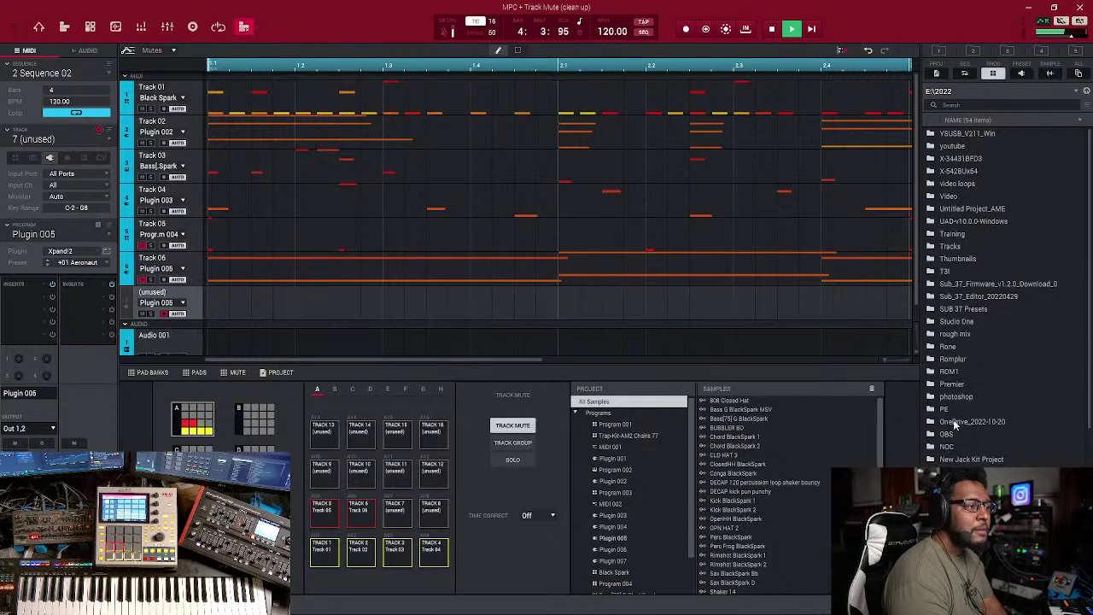
pyautogui.click(1086, 93)
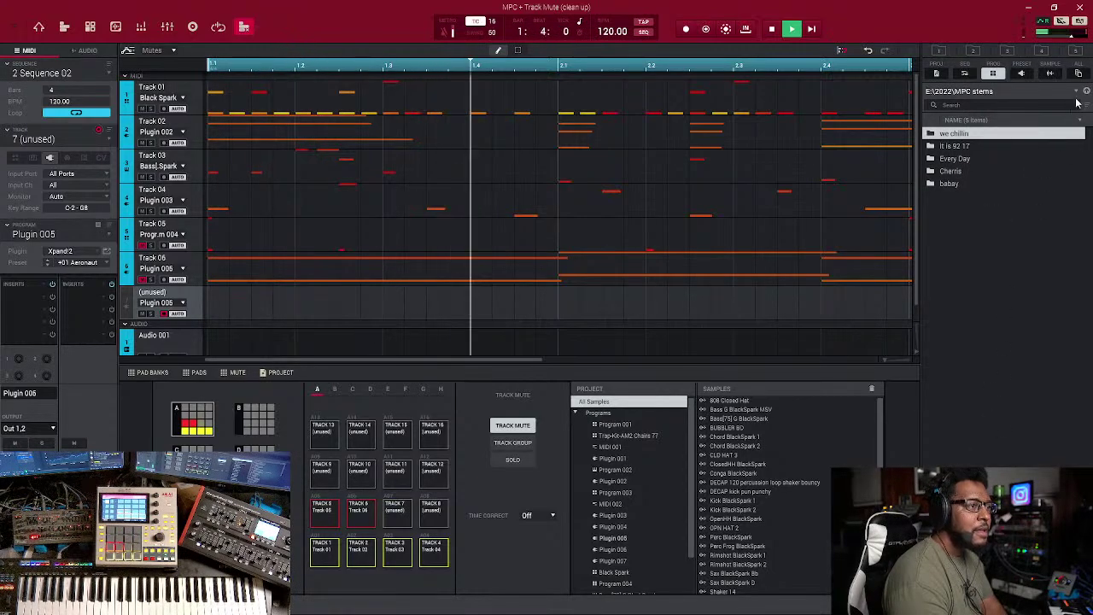
pyautogui.click(1086, 93)
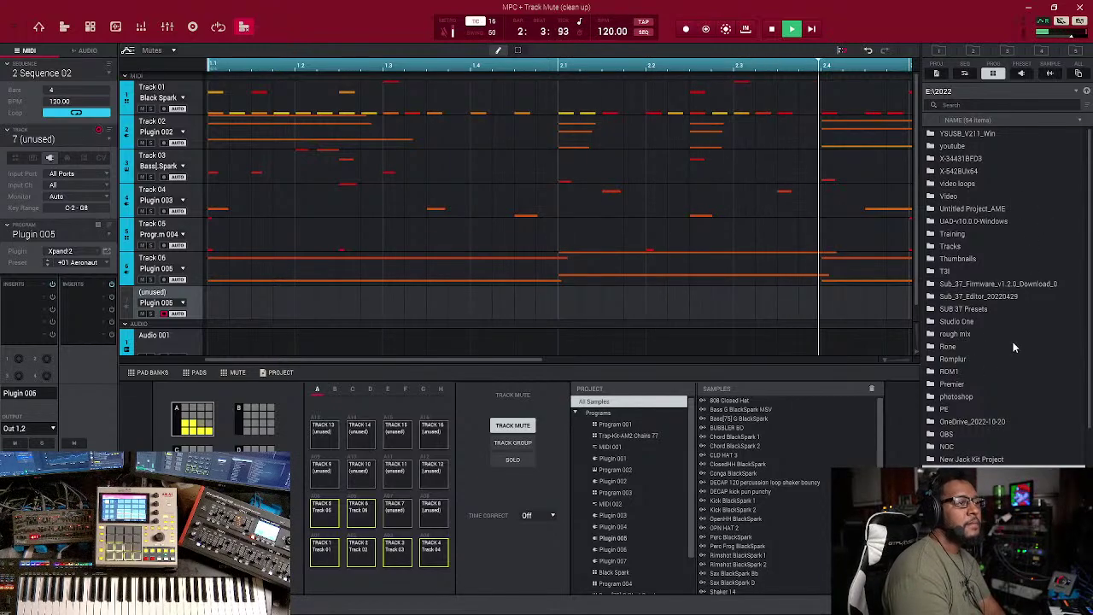
pyautogui.scroll(-1, 1017, 393)
pyautogui.scroll(-5, 1018, 393)
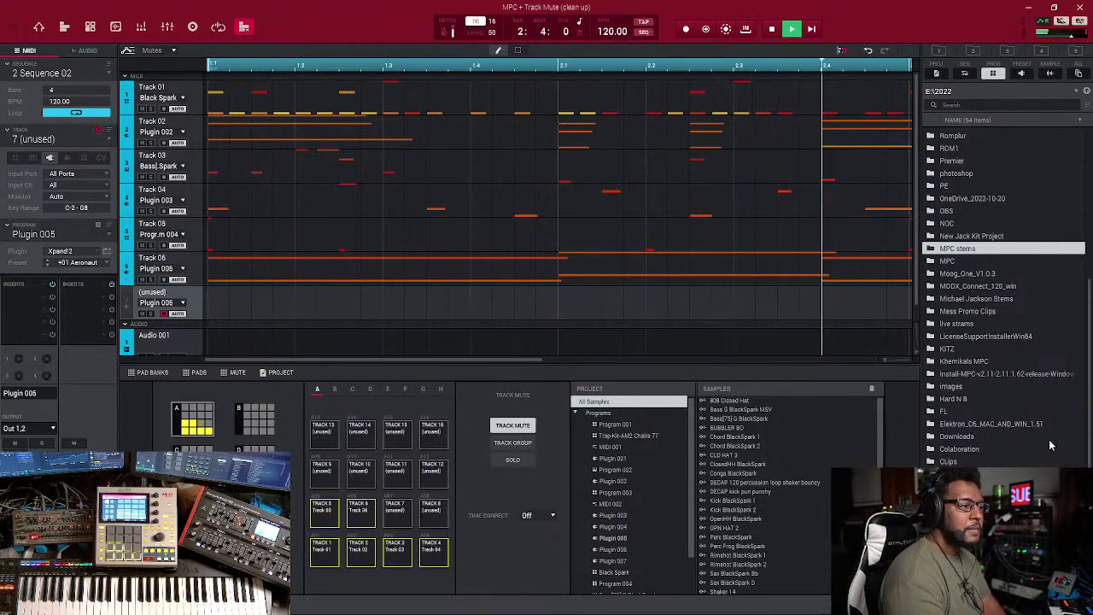
# Go up to the root of the E: drive and switch the file browser to the SAMPLES drive (D:)
pyautogui.click(1087, 91)
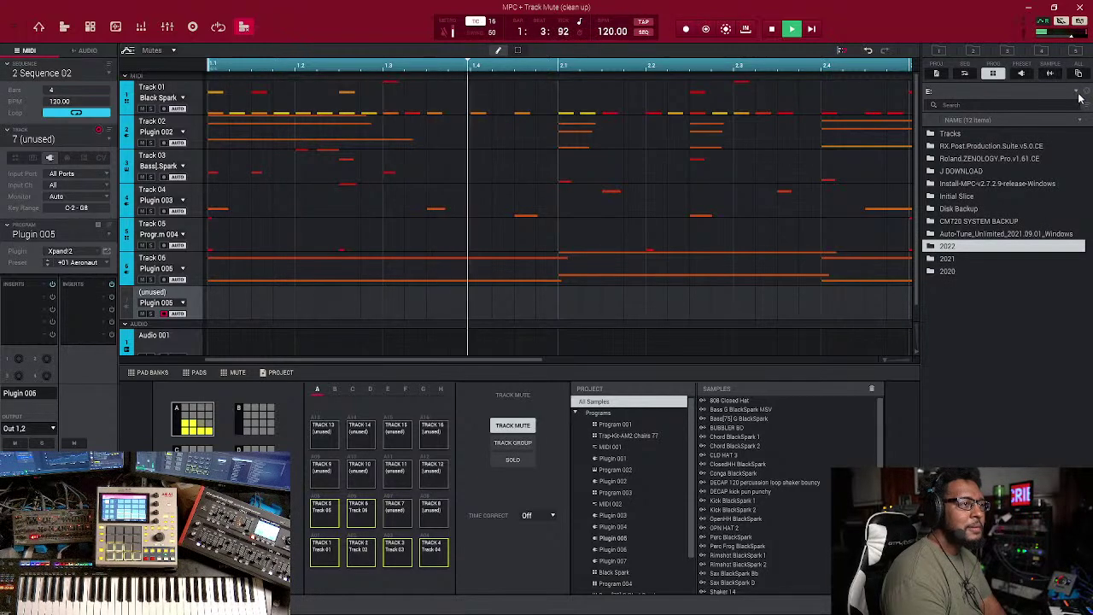
pyautogui.click(1077, 92)
pyautogui.click(1075, 92)
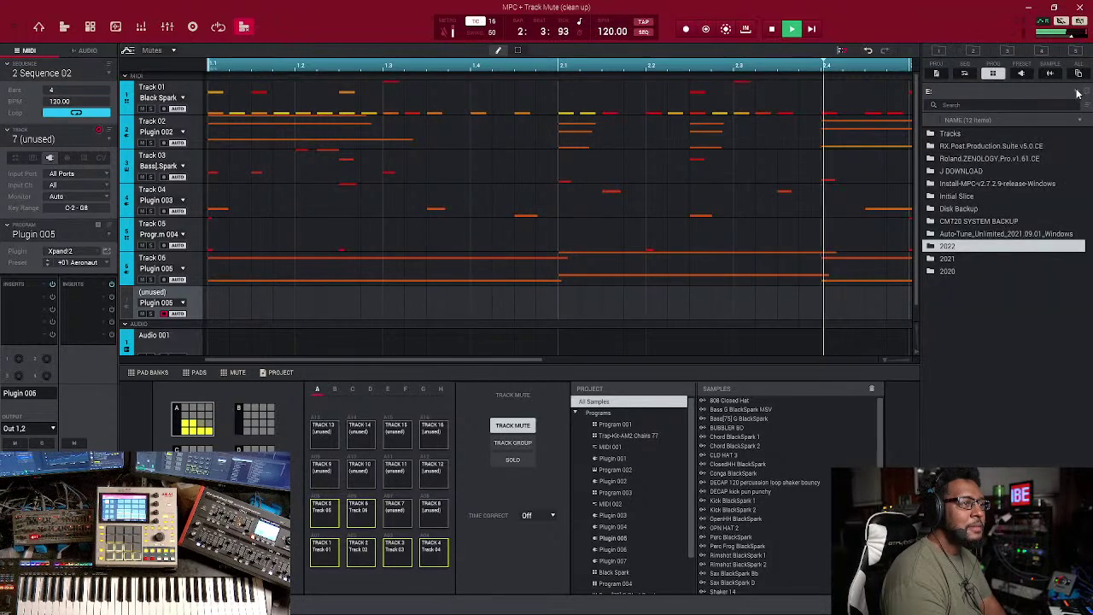
pyautogui.click(1076, 92)
pyautogui.scroll(-10, 1004, 256)
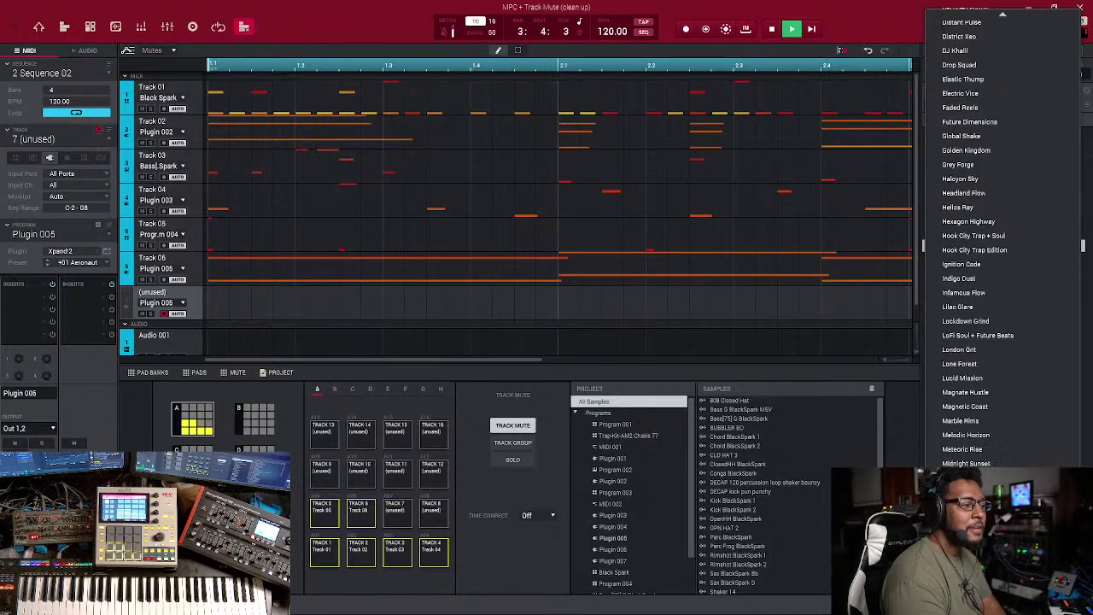
pyautogui.scroll(-2, 1003, 256)
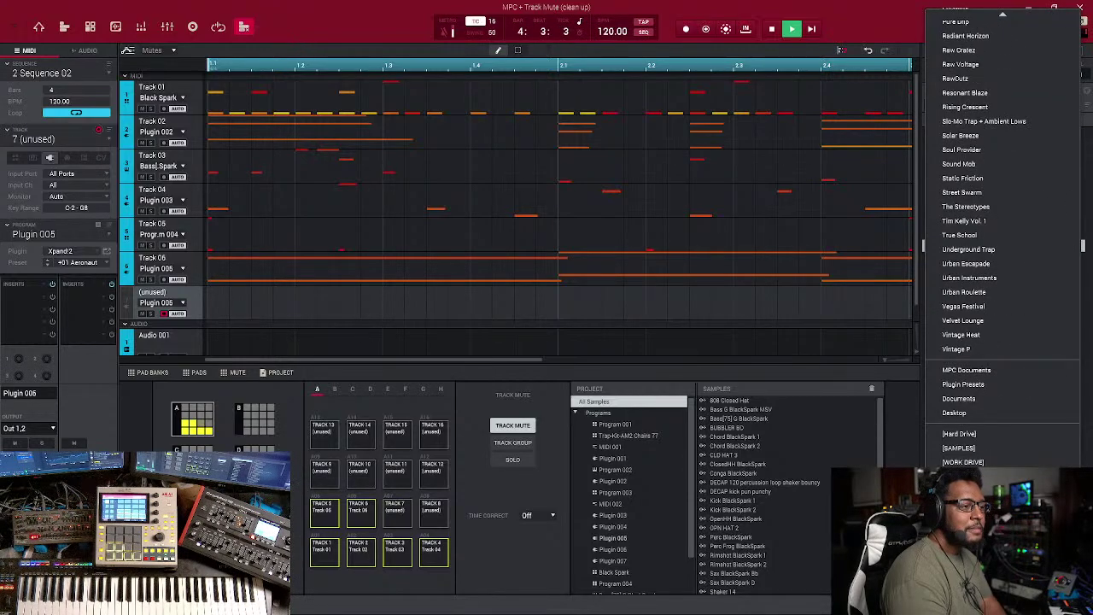
pyautogui.click(1010, 454)
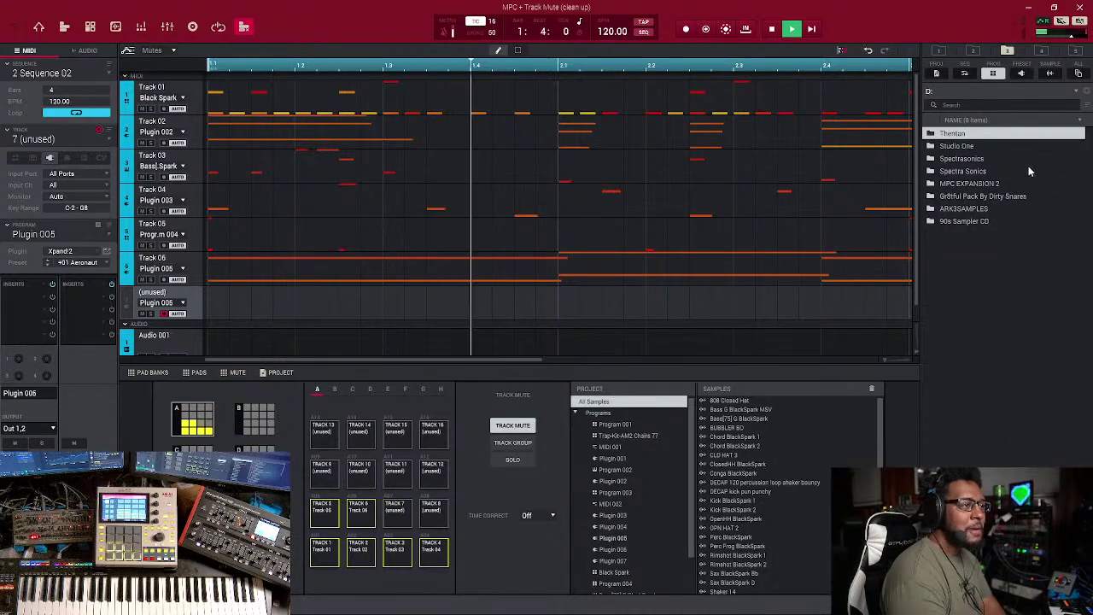
# Open the ARK3SAMPLES folder and look through its Da Vault 21 and Da Vault 20 folders for programs
pyautogui.doubleClick(969, 208)
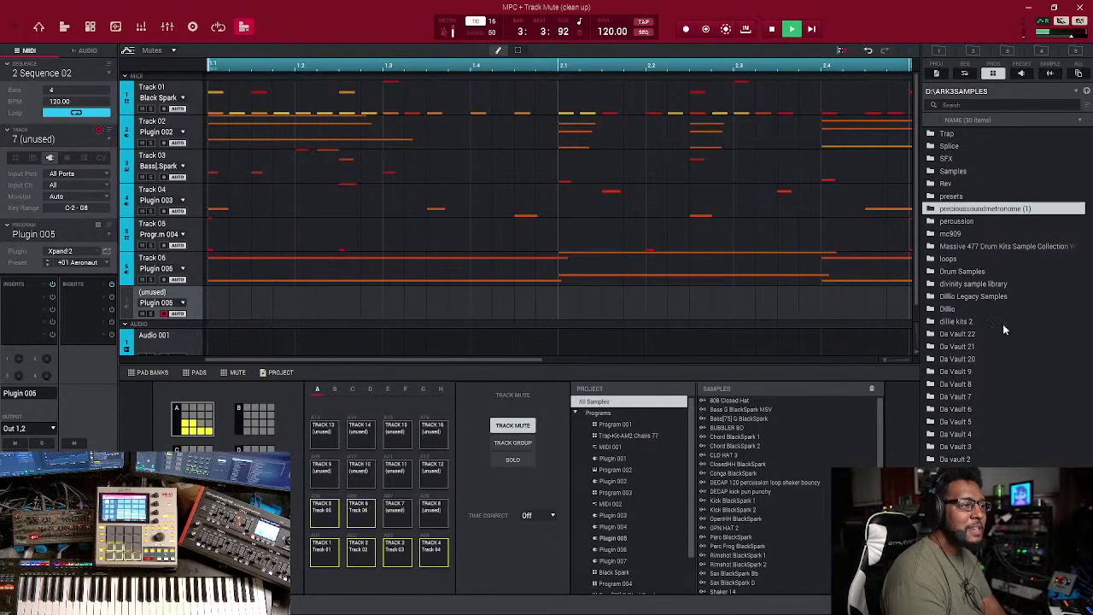
pyautogui.doubleClick(964, 345)
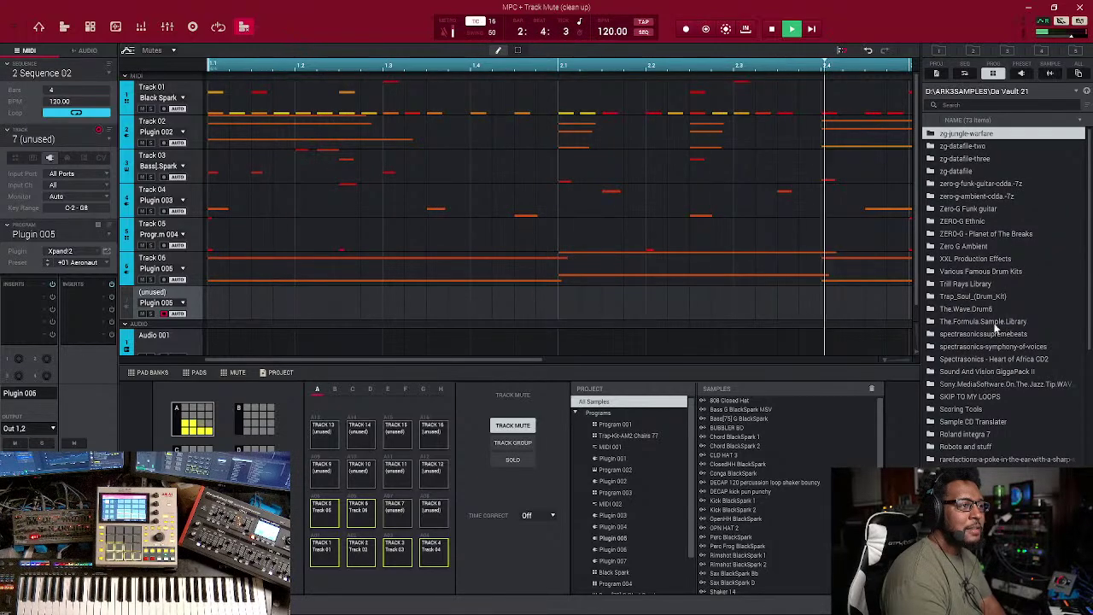
pyautogui.scroll(-1, 994, 427)
pyautogui.scroll(-1, 1016, 359)
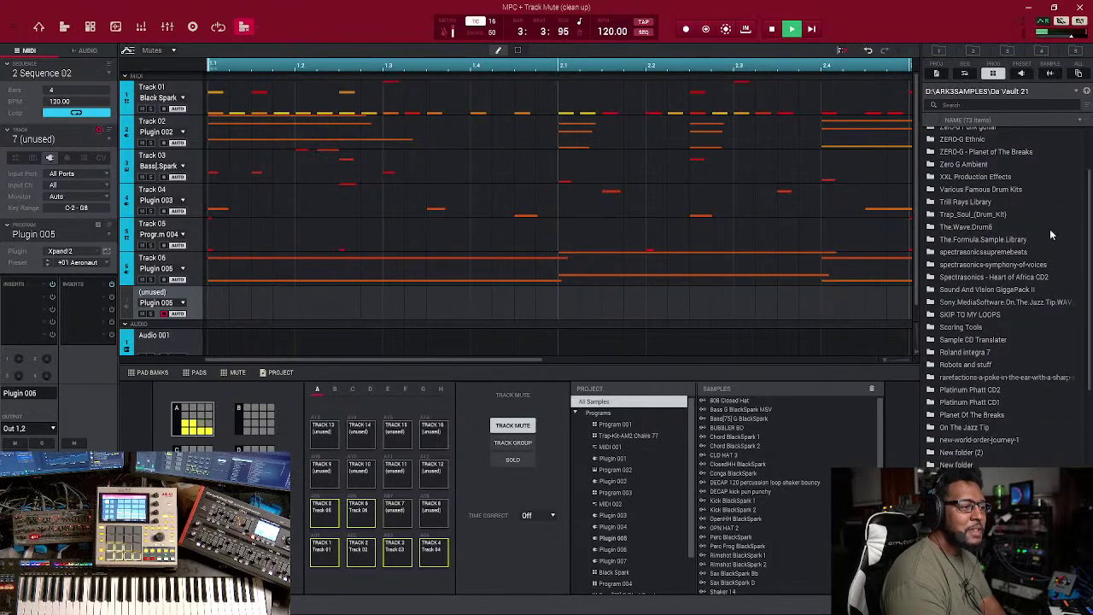
pyautogui.click(1087, 90)
pyautogui.doubleClick(974, 359)
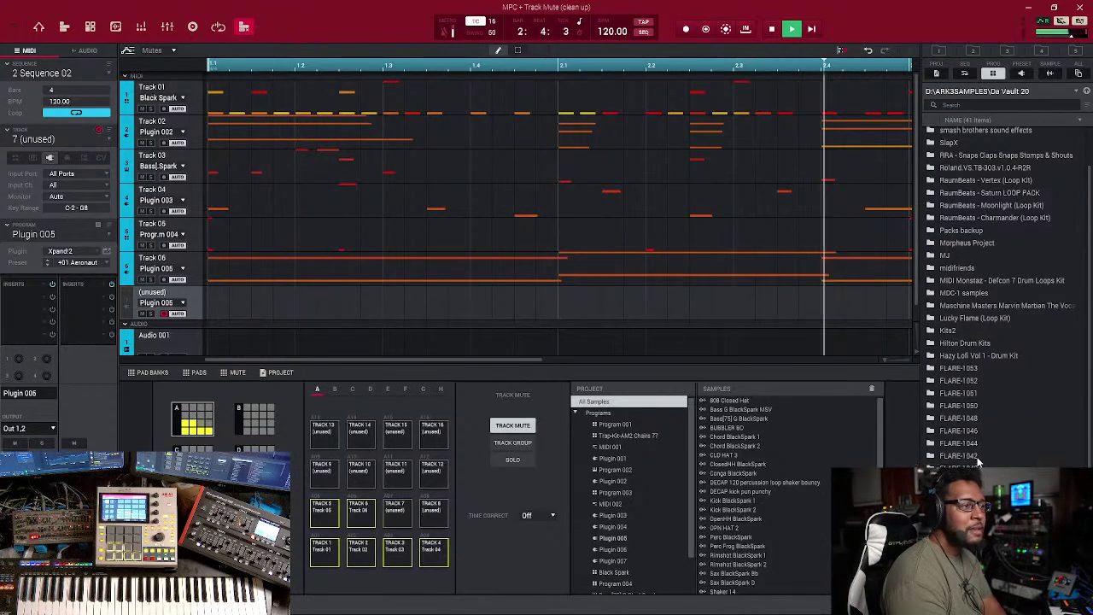
pyautogui.scroll(-2, 982, 461)
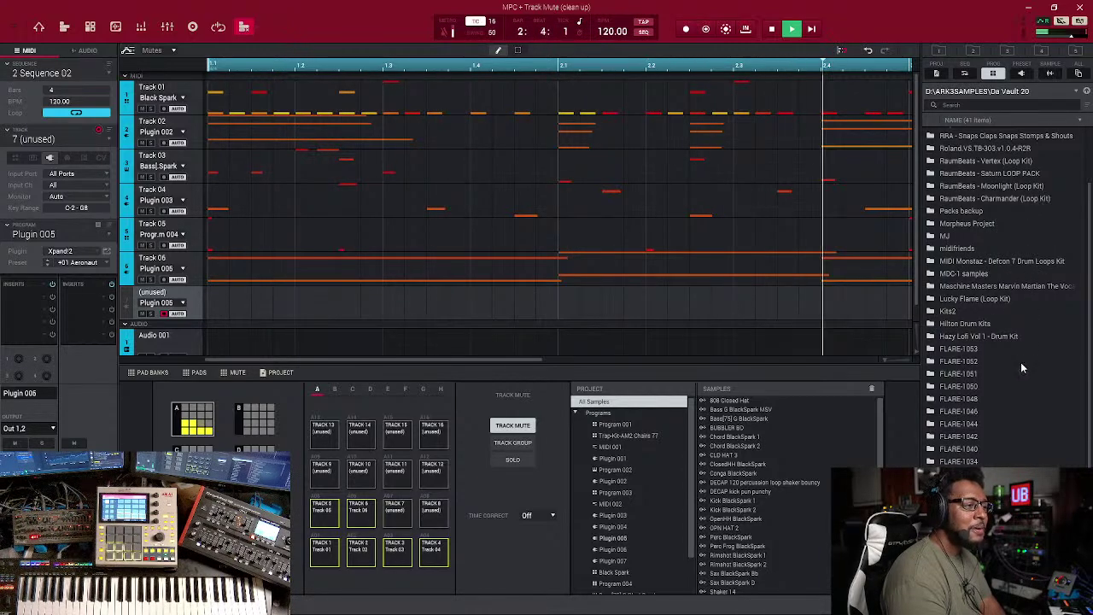
# Check the BlazinKits.Drums.Vol.1-DISCOVER and Dillio folders inside Drum Samples for programs, then return to ARK3SAMPLES
pyautogui.click(1086, 91)
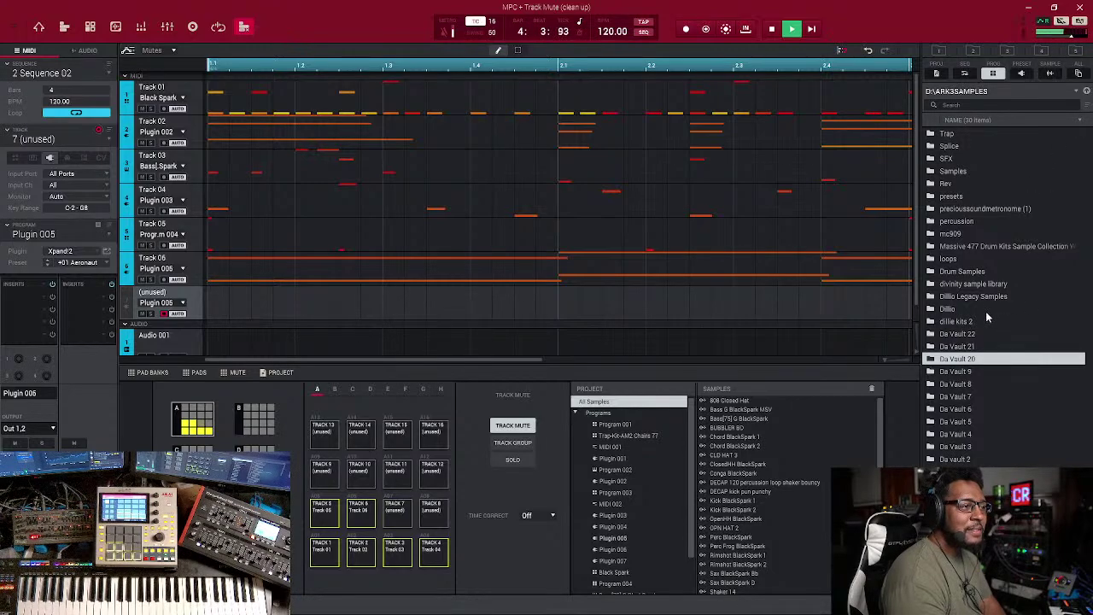
pyautogui.doubleClick(939, 271)
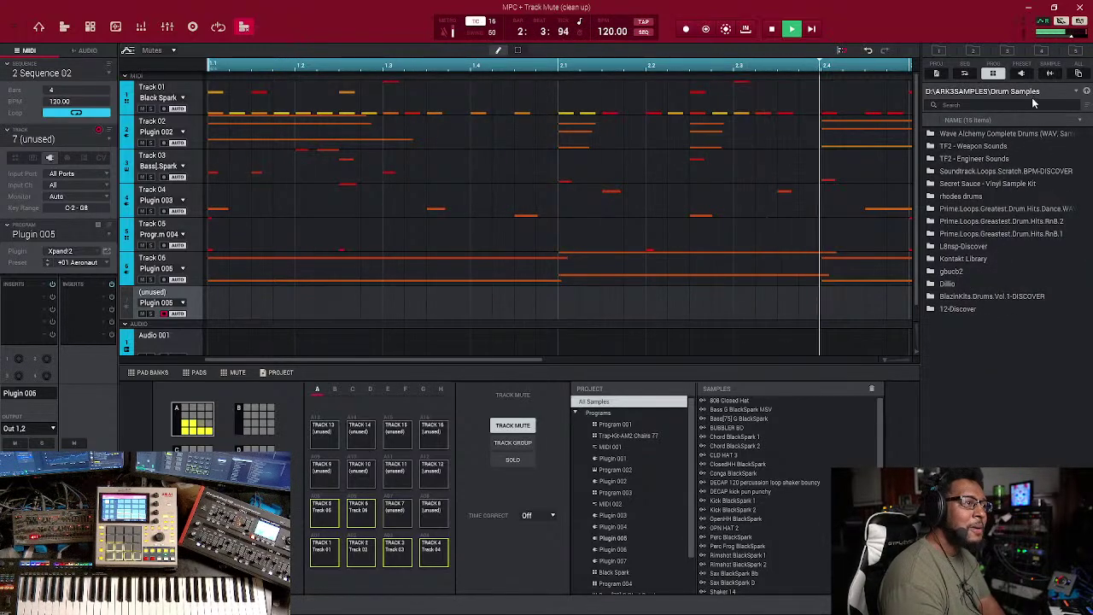
pyautogui.doubleClick(939, 295)
pyautogui.click(1086, 94)
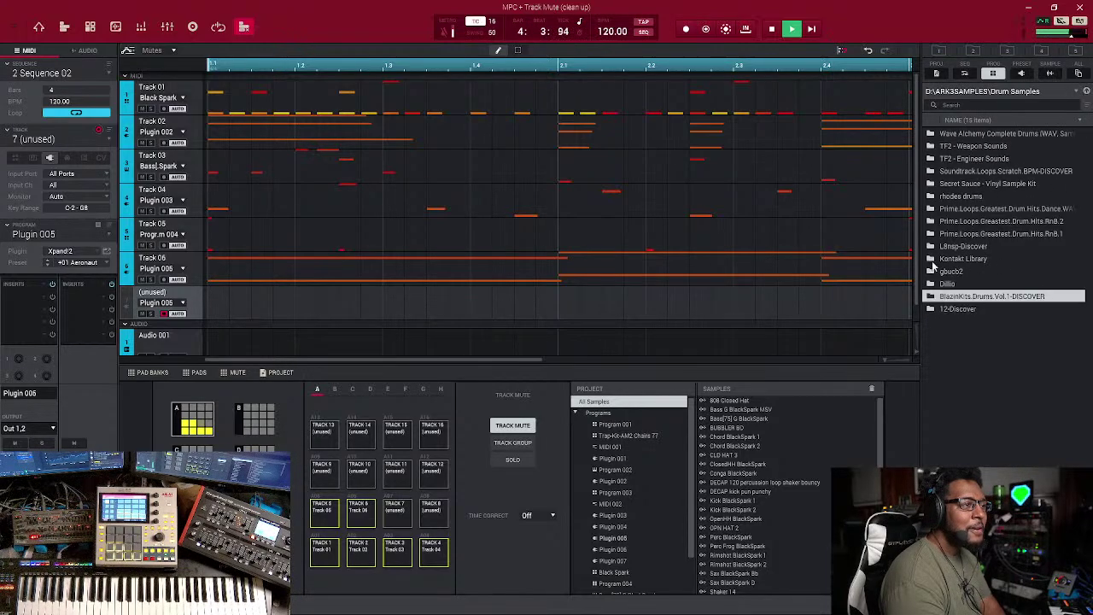
pyautogui.doubleClick(933, 284)
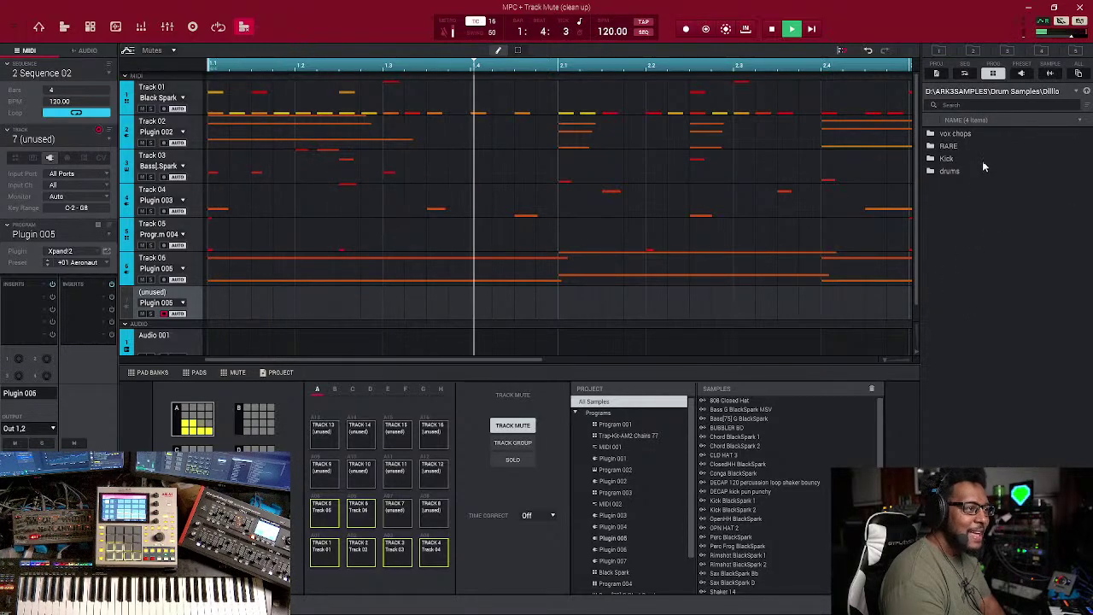
pyautogui.click(1086, 92)
pyautogui.click(1086, 92)
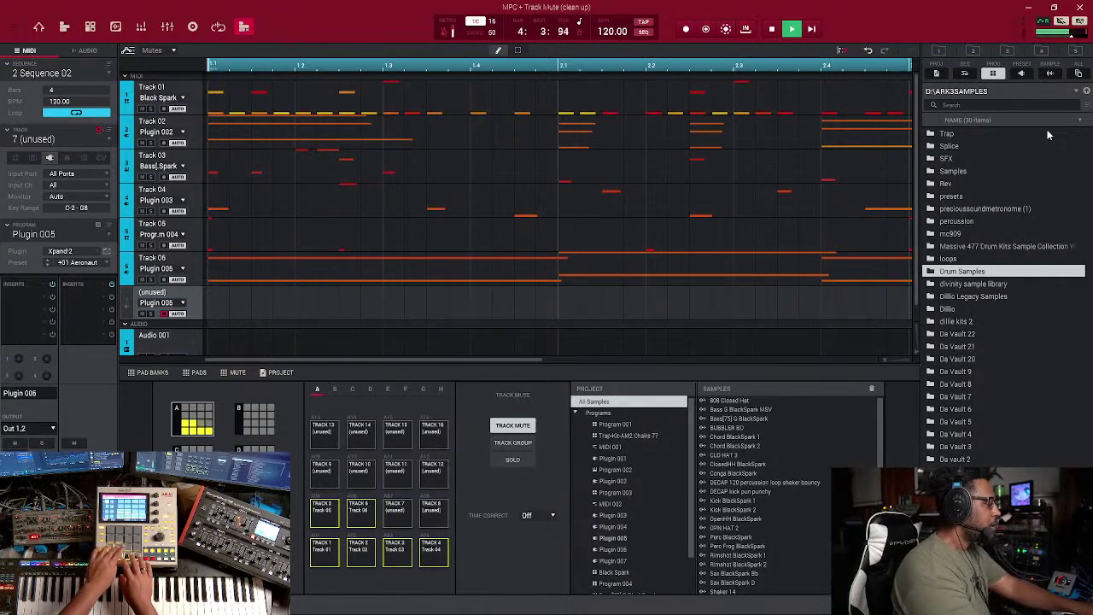
# Look through the Sound Sample Archive in the Samples folder and return to ARK3SAMPLES
pyautogui.doubleClick(971, 170)
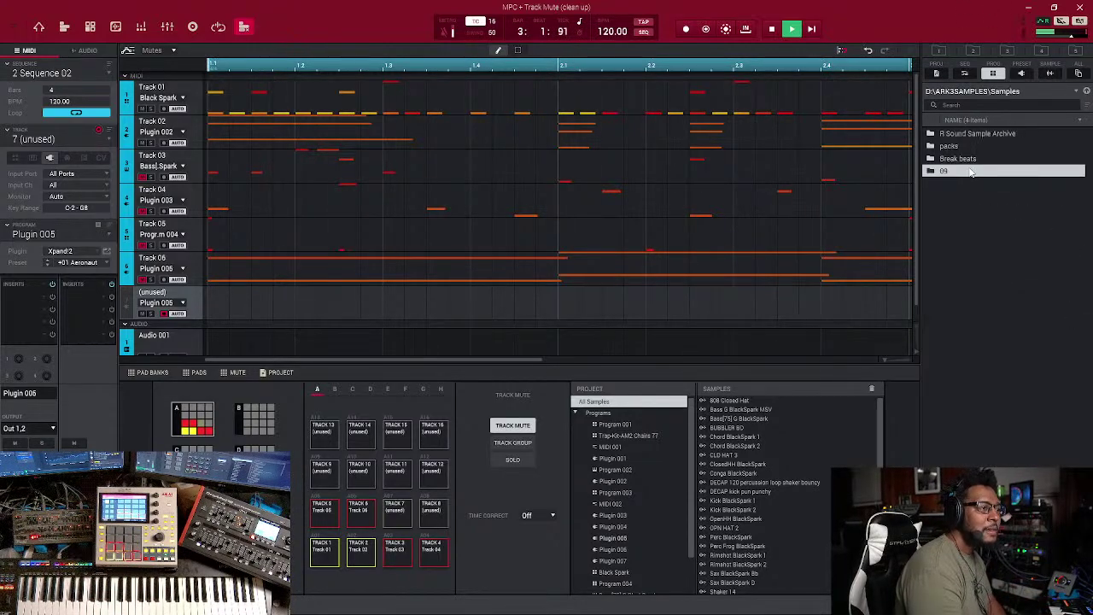
pyautogui.doubleClick(1020, 134)
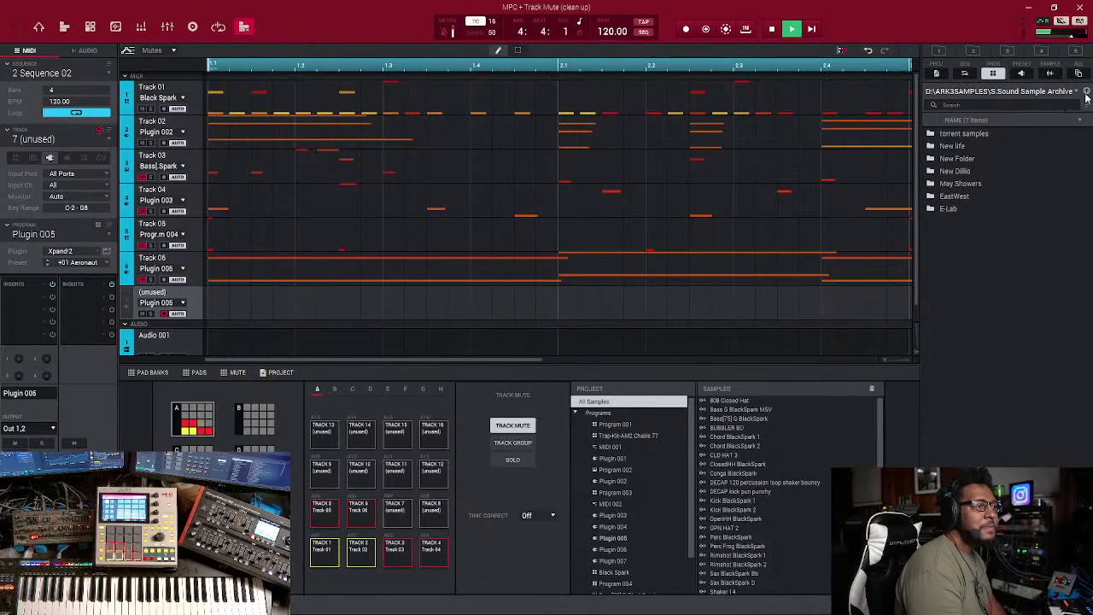
pyautogui.click(1087, 90)
pyautogui.click(1087, 91)
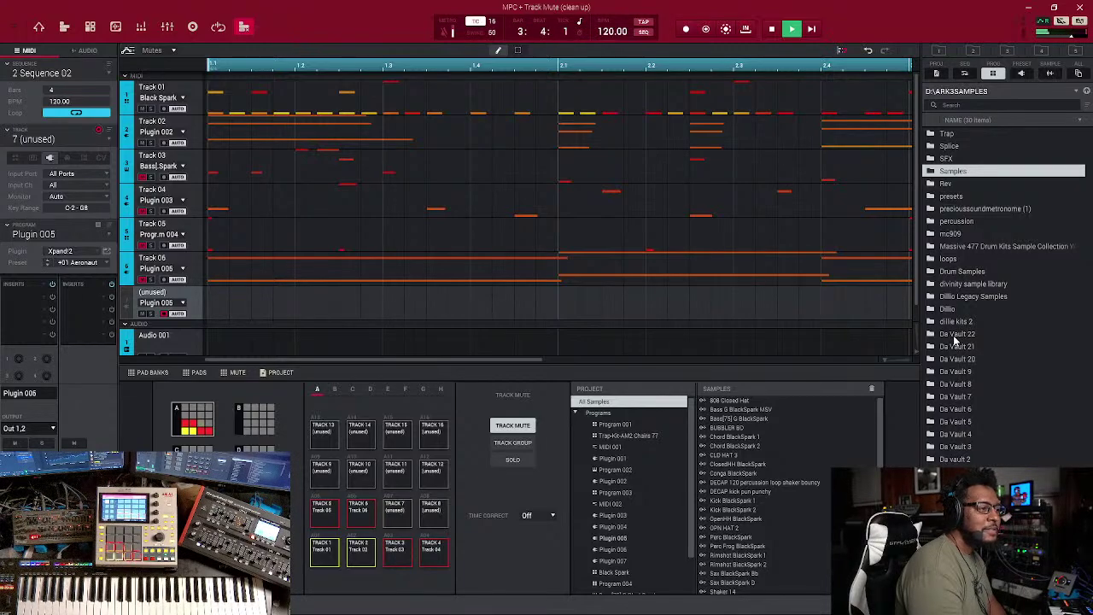
# Look through the Da Vault 20 folder again and return to ARK3SAMPLES
pyautogui.click(974, 362)
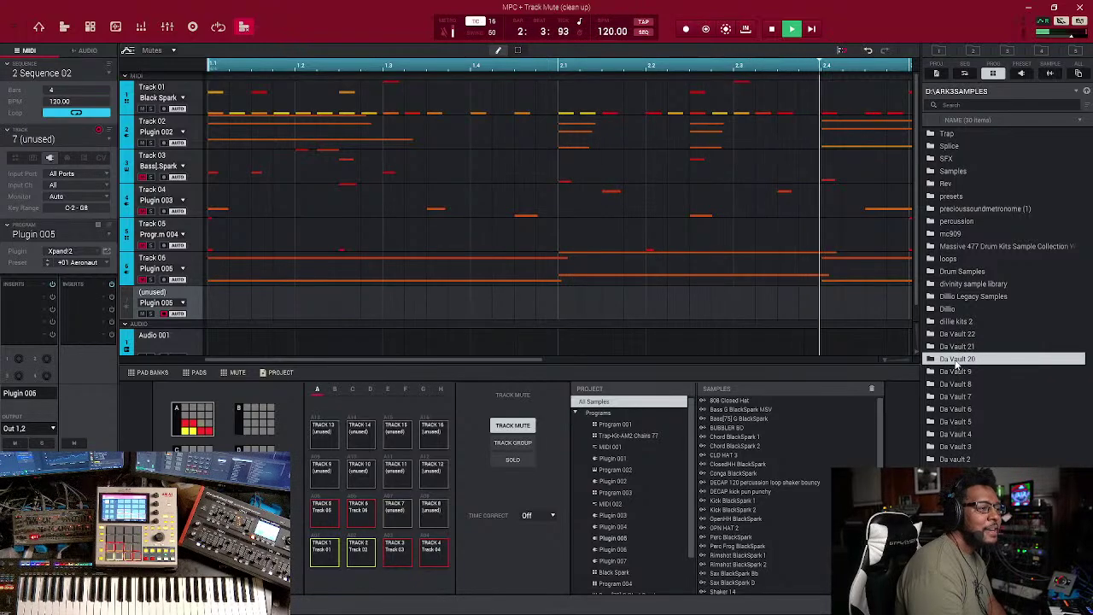
pyautogui.doubleClick(965, 358)
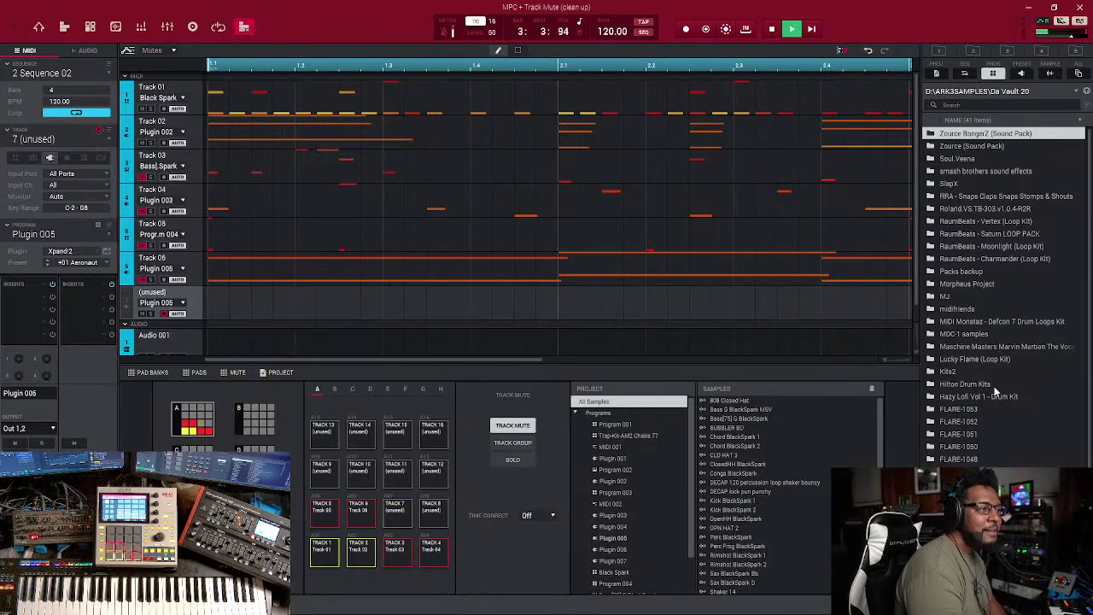
pyautogui.scroll(-1, 993, 423)
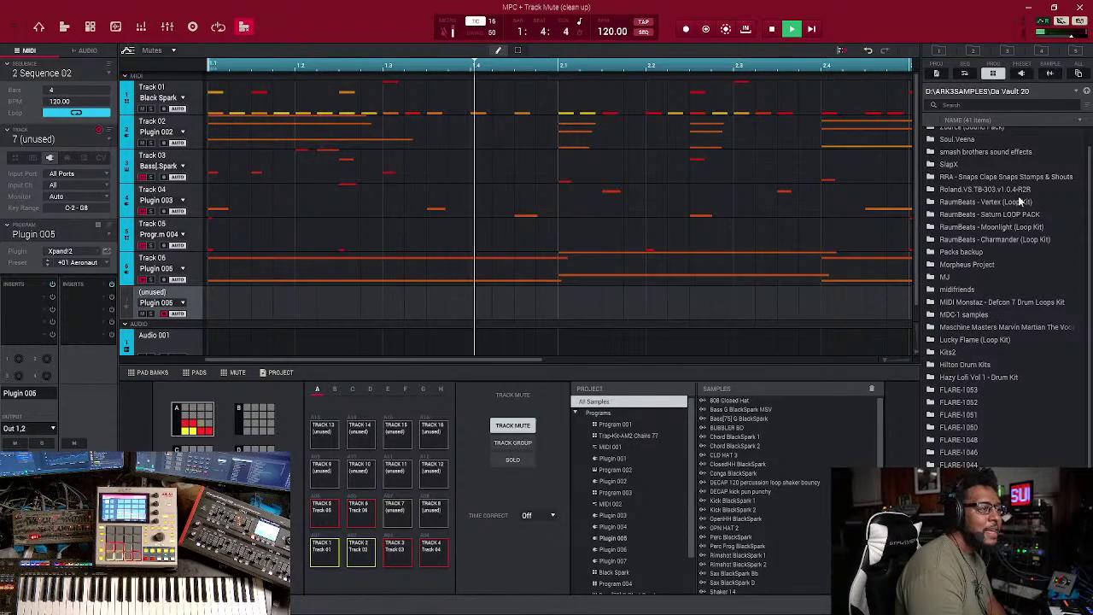
pyautogui.click(1086, 91)
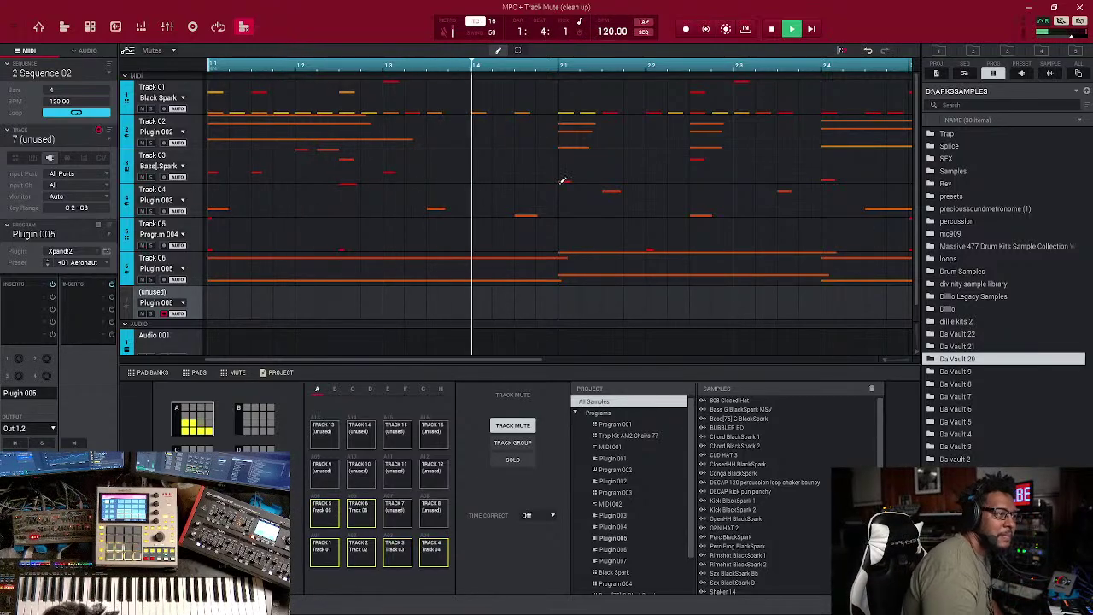
# Open the Drum Samples\Dillio folder and filter the browser to show sample files
pyautogui.doubleClick(981, 274)
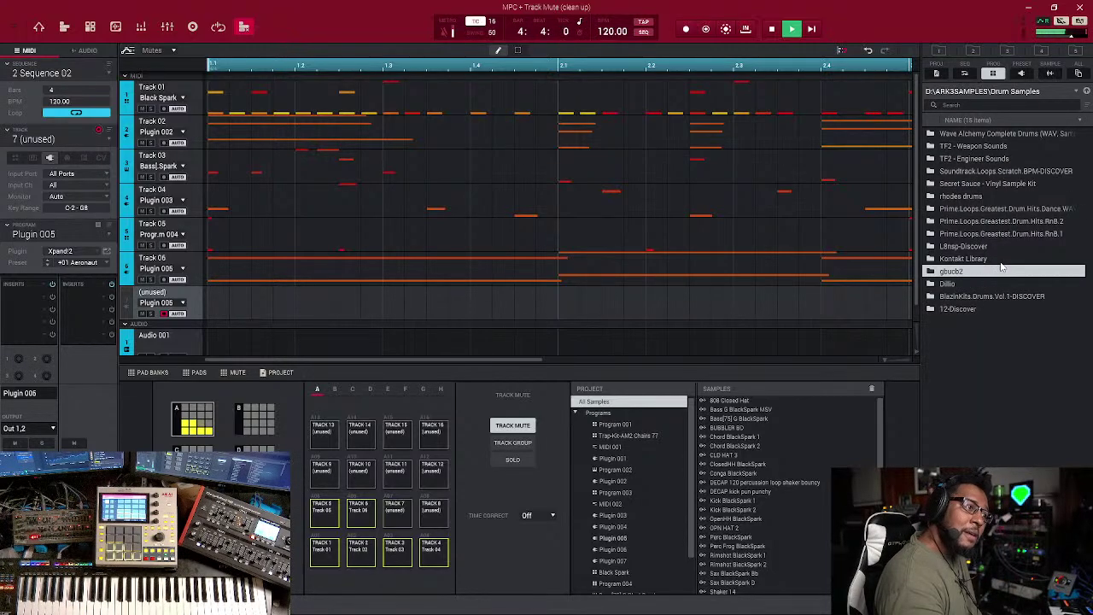
pyautogui.doubleClick(997, 283)
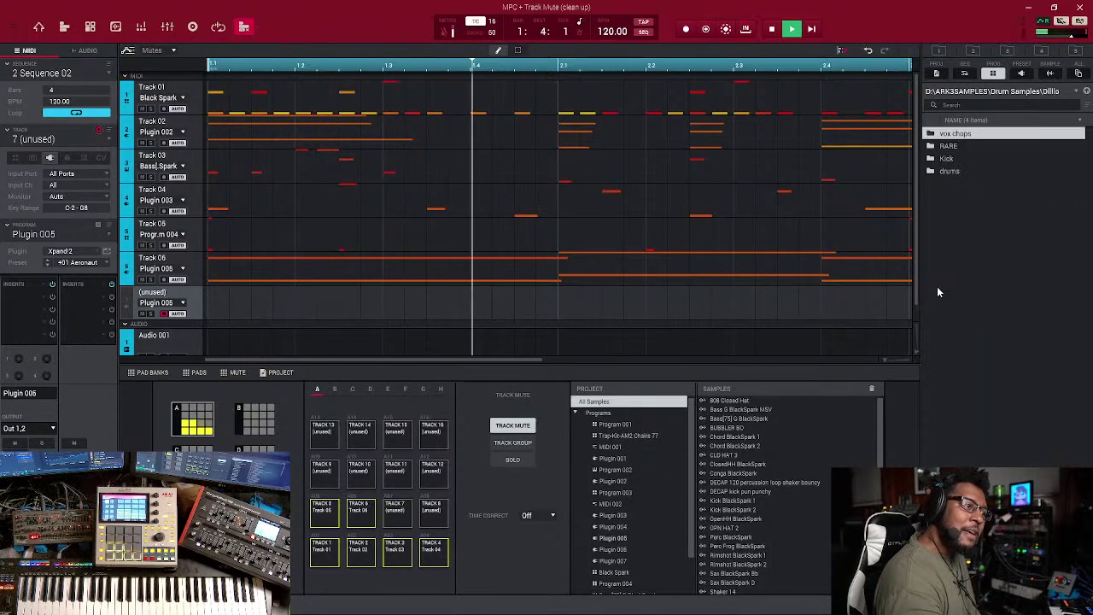
pyautogui.click(1043, 74)
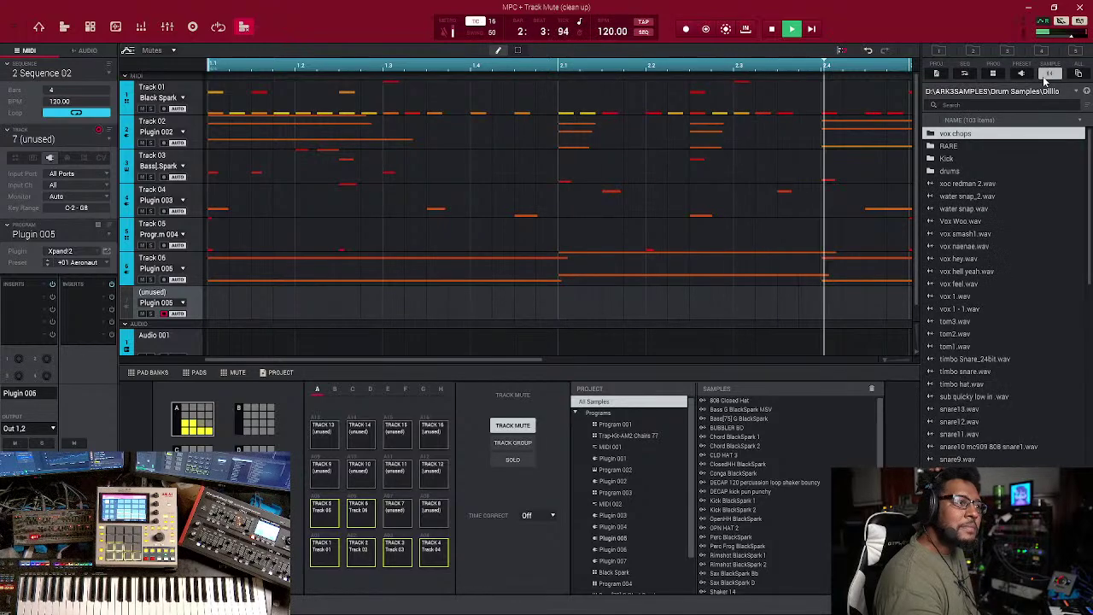
# Audition the water snap samples and assign water snap_2.wav to pad A06 of Program 004 on Track 05
pyautogui.click(967, 196)
pyautogui.click(968, 210)
pyautogui.click(970, 198)
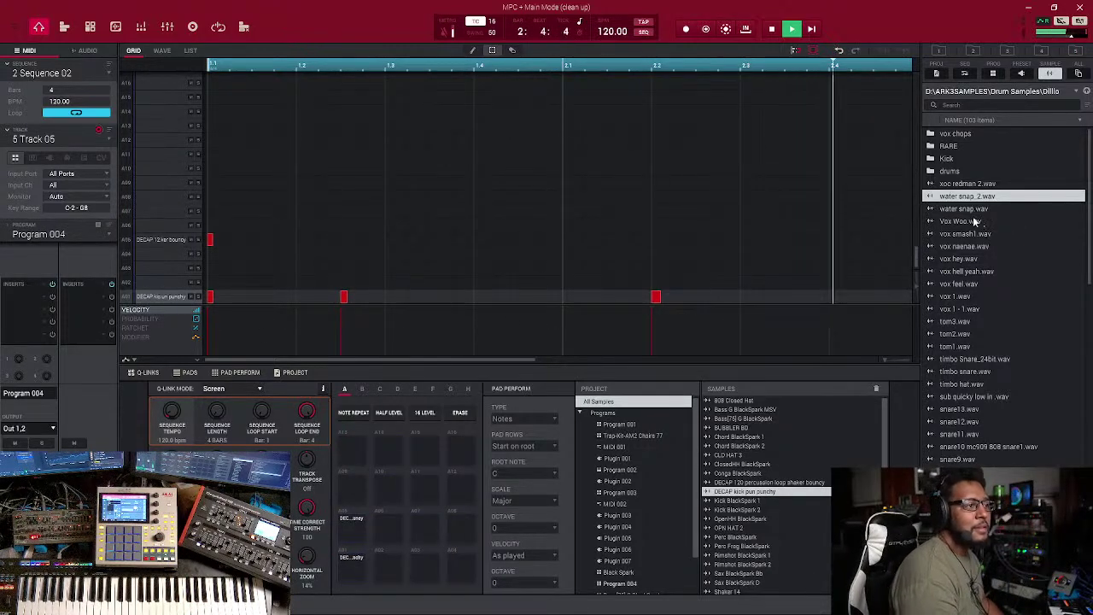
pyautogui.moveTo(978, 199); pyautogui.dragTo(387, 524)
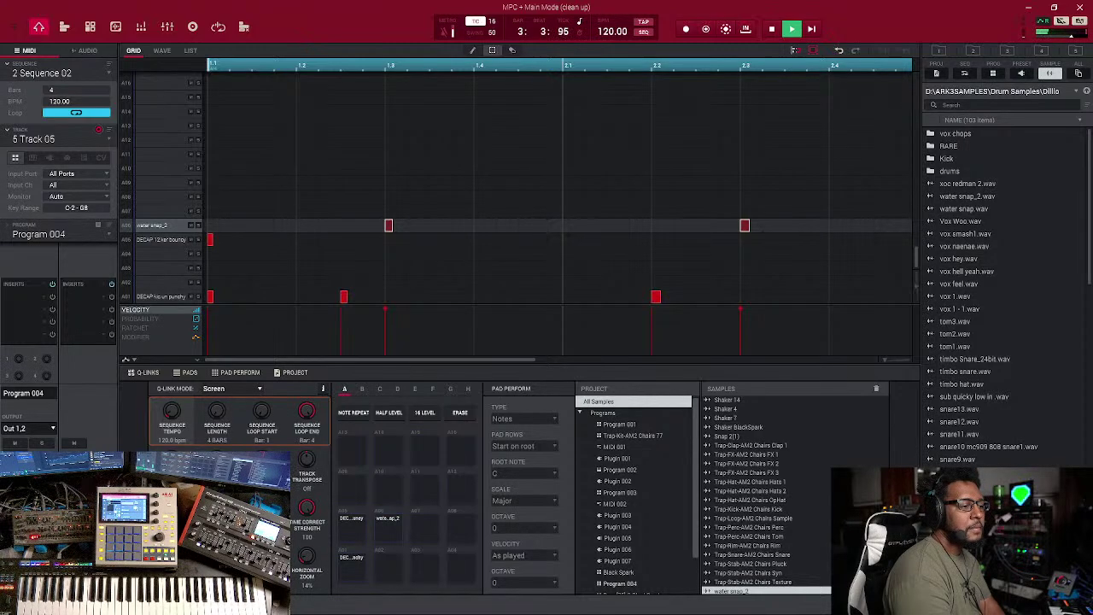
# Assign snare4.wav to pad A04 and, after reversing the Dillio folder's name order, Vox Woo.wav to pad A07 of Program 004
pyautogui.moveTo(767, 544); pyautogui.dragTo(457, 565)
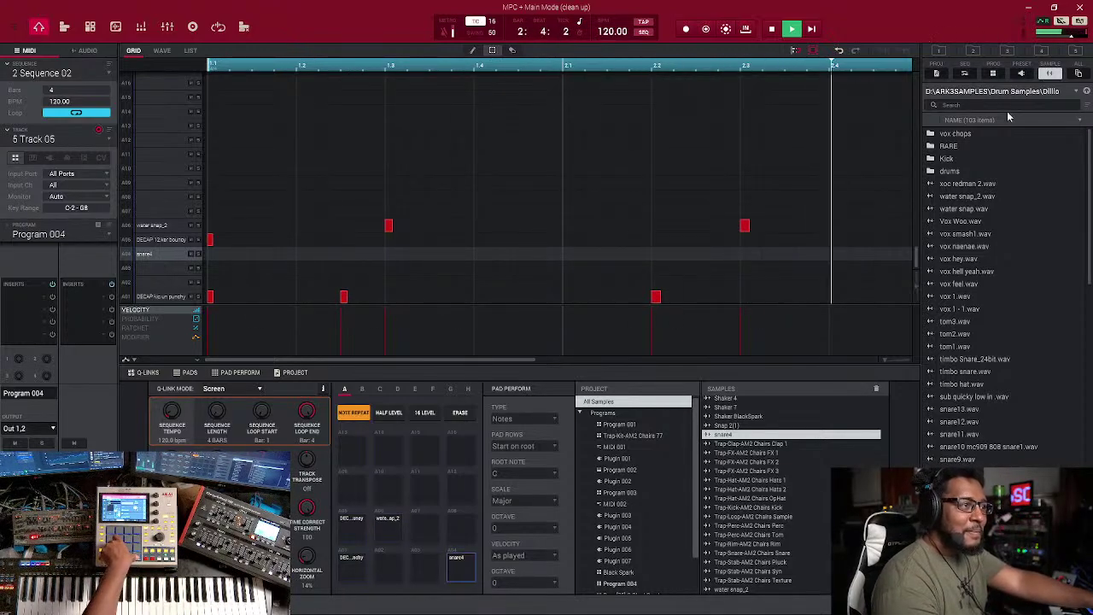
pyautogui.click(1032, 119)
pyautogui.scroll(-8, 1001, 297)
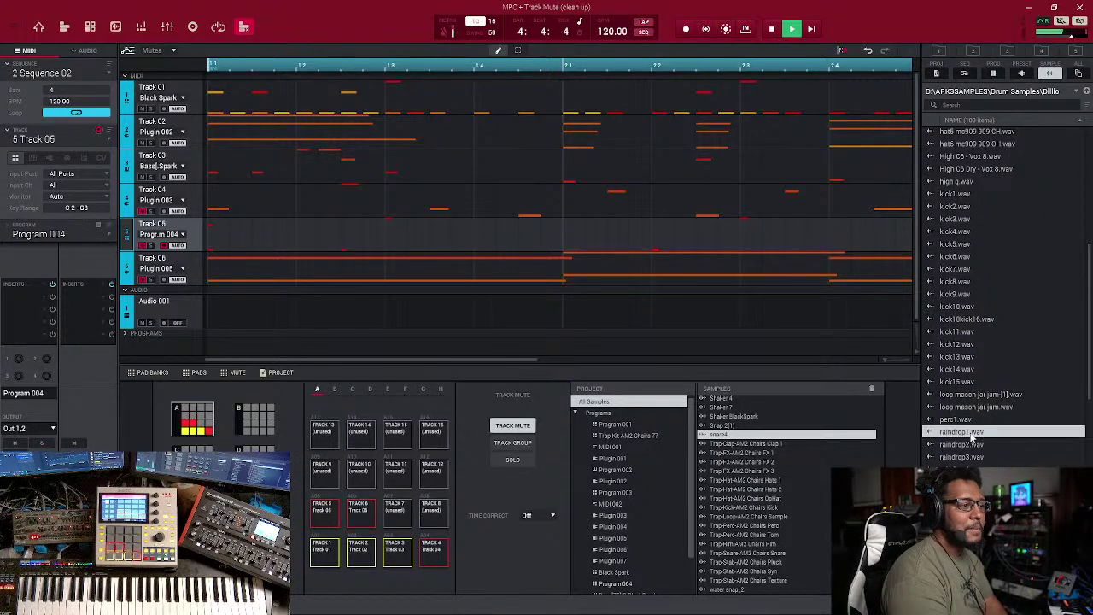
pyautogui.scroll(-2, 965, 443)
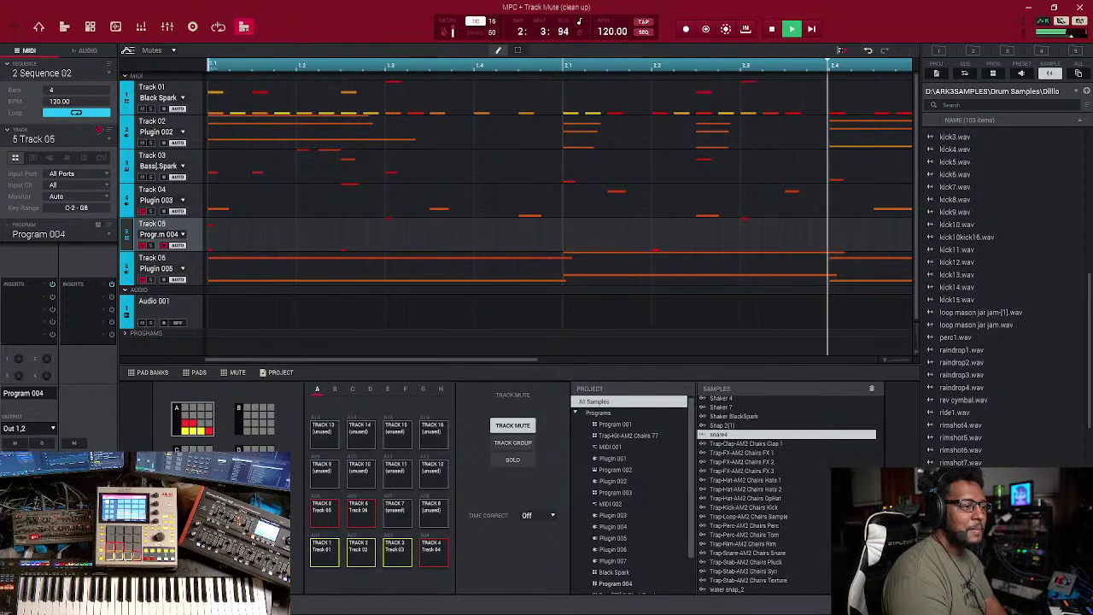
pyautogui.scroll(-2, 980, 299)
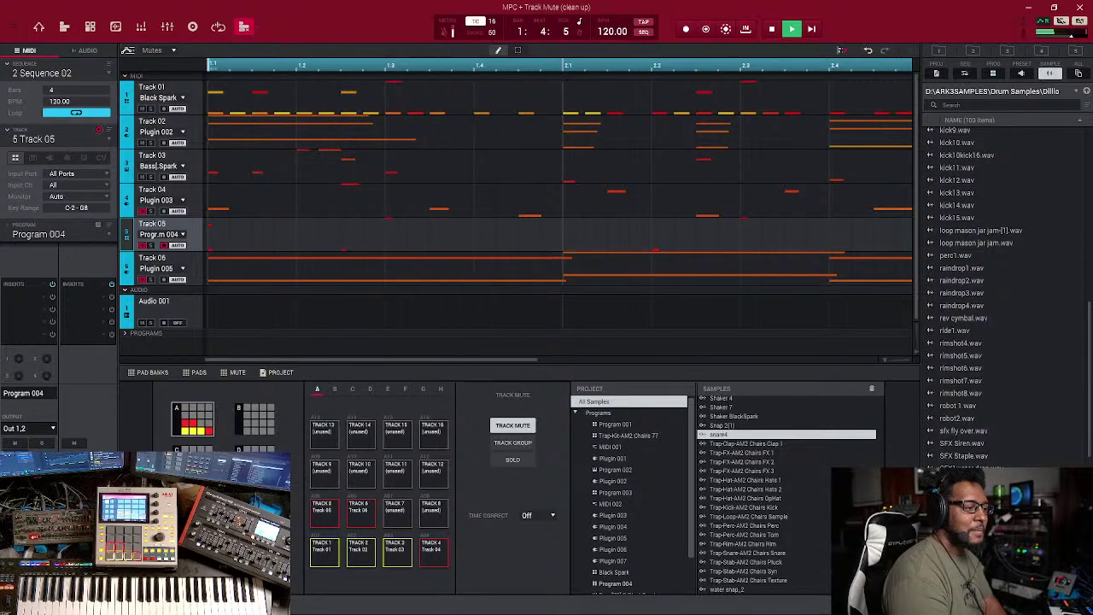
pyautogui.scroll(-2, 980, 299)
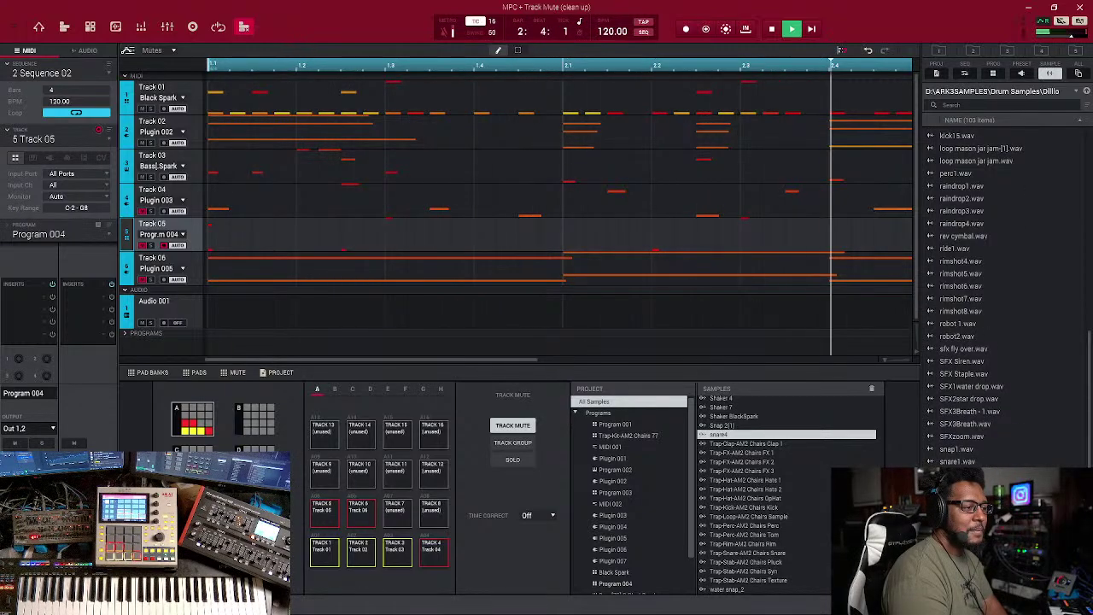
pyautogui.scroll(-2, 980, 299)
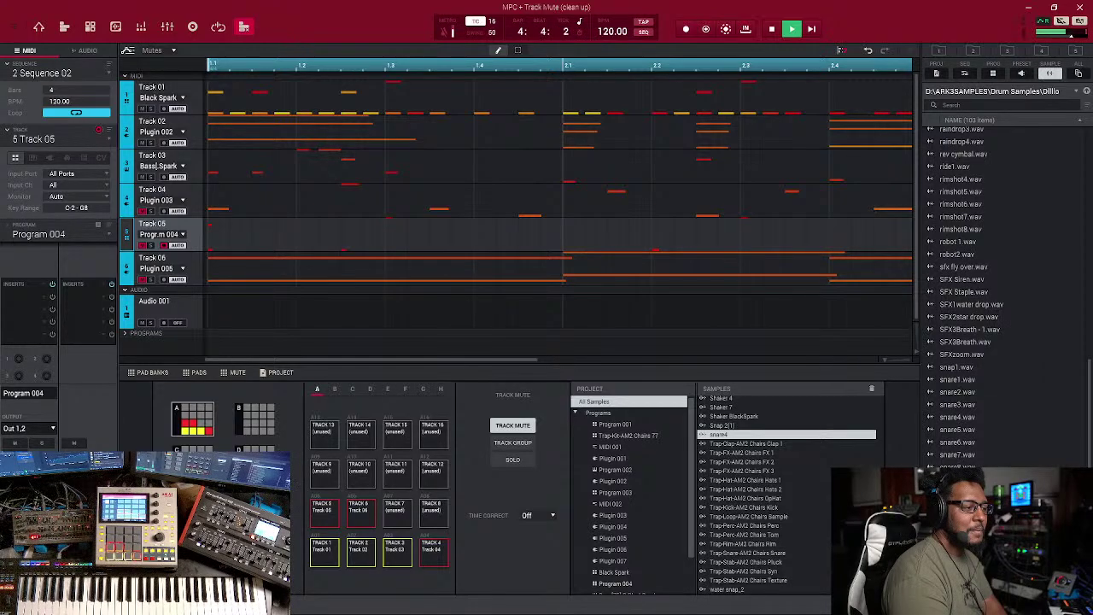
pyautogui.scroll(-2, 980, 299)
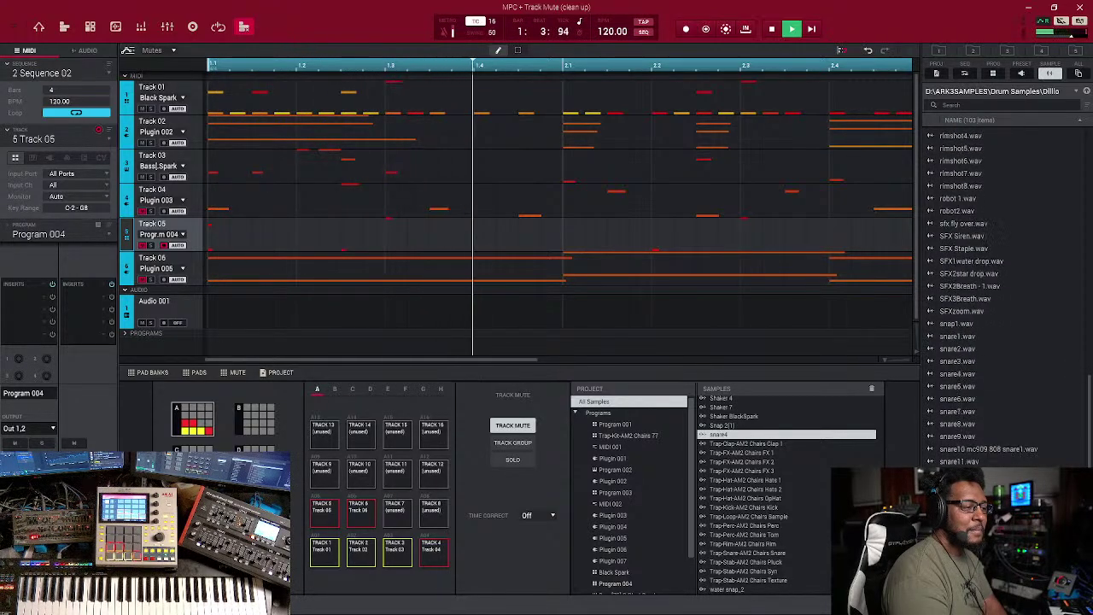
pyautogui.scroll(-2, 980, 299)
pyautogui.scroll(-2, 979, 299)
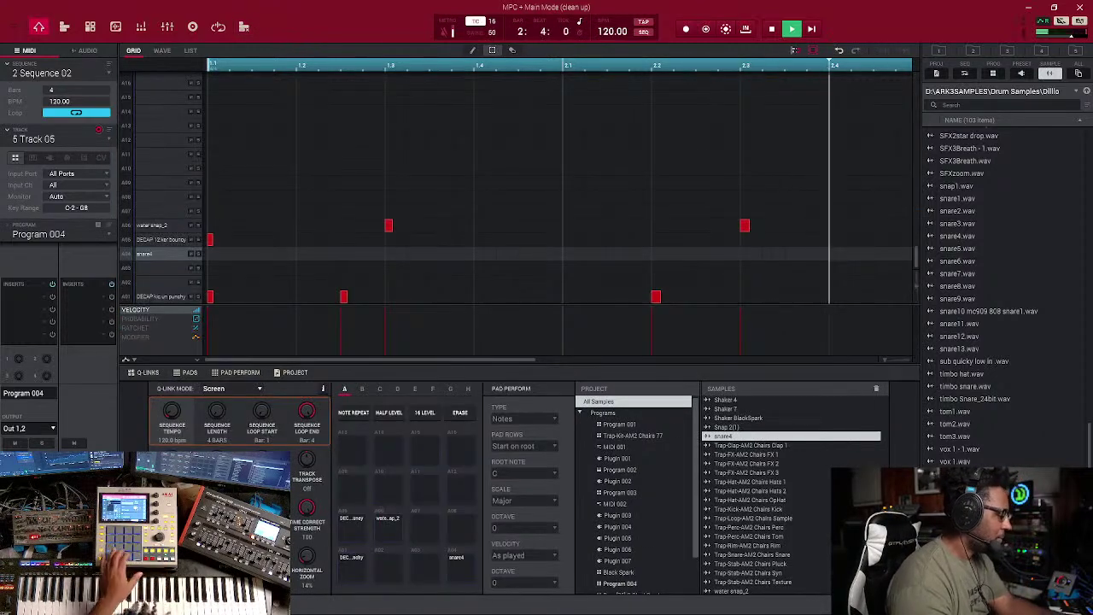
pyautogui.moveTo(956, 474); pyautogui.dragTo(425, 518)
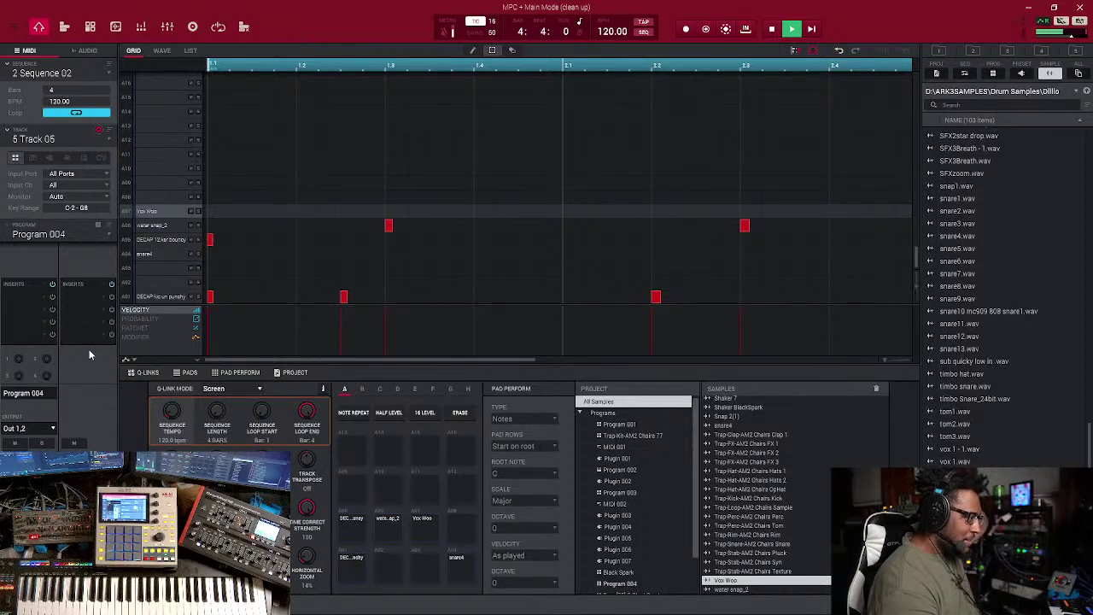
# Load ValhallaVintageVerb into the first insert of Program 004 and bypass it
pyautogui.click(47, 301)
pyautogui.click(56, 289)
pyautogui.scroll(-5, 162, 329)
pyautogui.scroll(-10, 162, 326)
pyautogui.scroll(-3, 111, 389)
pyautogui.scroll(-10, 265, 324)
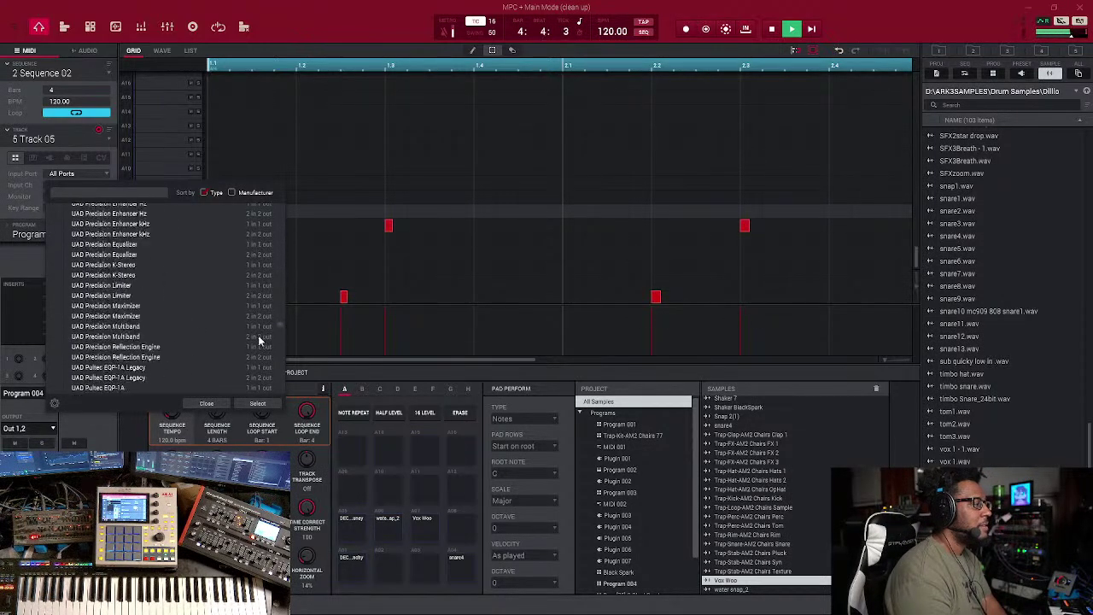
pyautogui.doubleClick(81, 388)
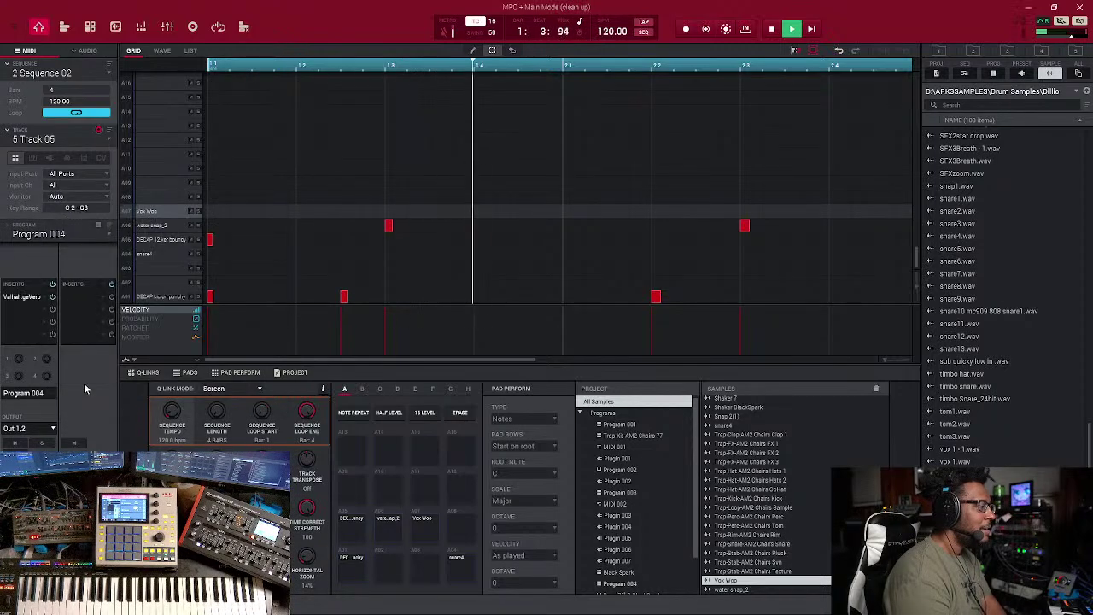
pyautogui.click(53, 297)
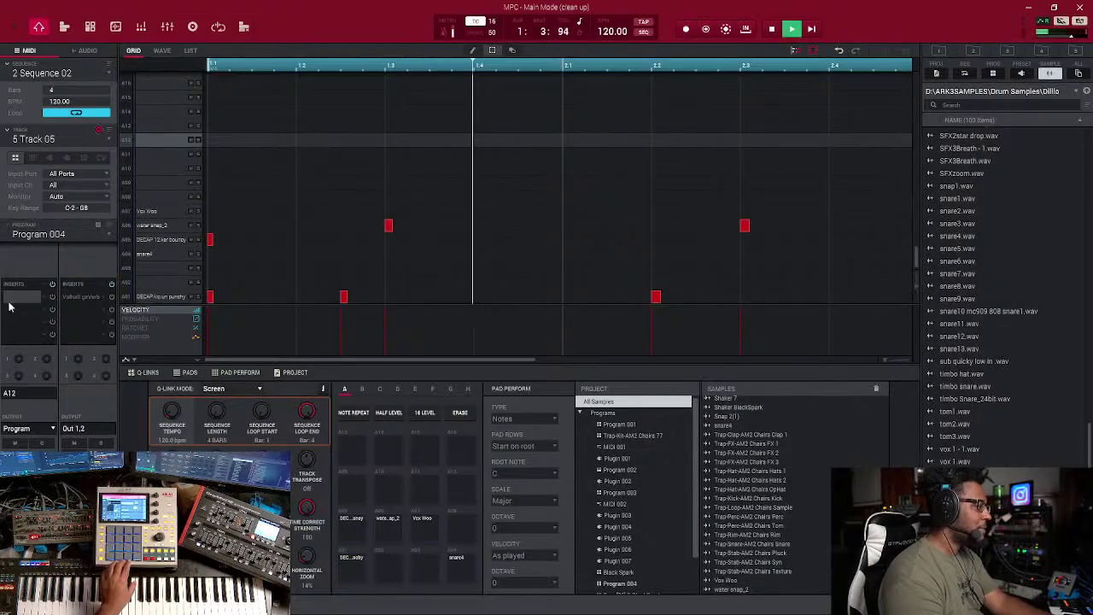
# Load the ValhallaVintageVerb VST effect into the first insert of pad A12
pyautogui.doubleClick(37, 300)
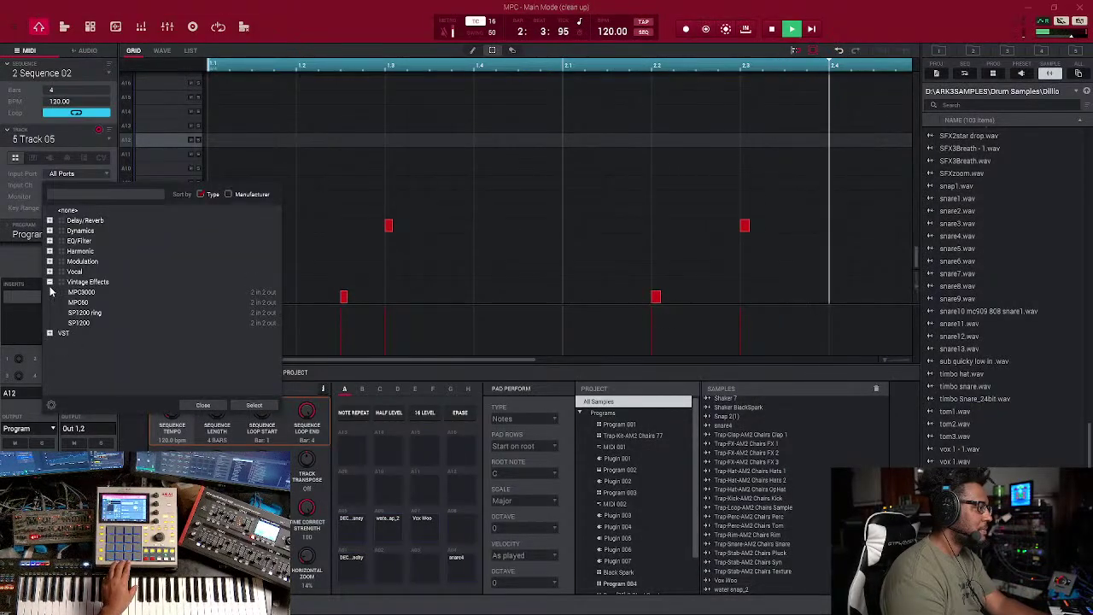
pyautogui.click(50, 292)
pyautogui.scroll(-2, 133, 365)
pyautogui.moveTo(275, 216); pyautogui.dragTo(261, 413)
pyautogui.doubleClick(96, 390)
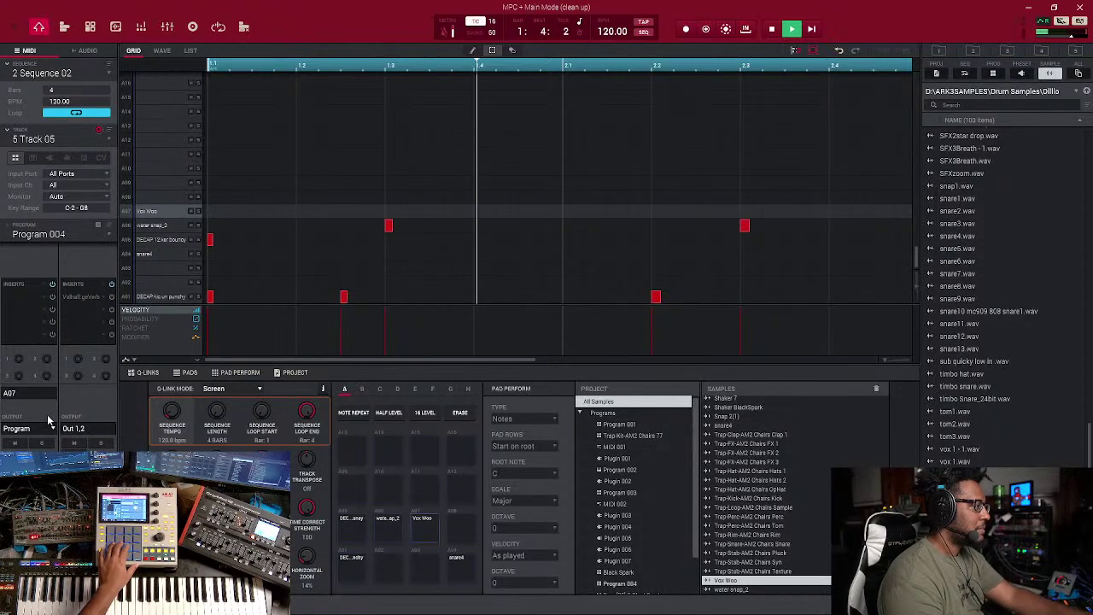
# Load ValhallaVintageVerb into the first insert of pad A07 and set its mix to 40.0%
pyautogui.doubleClick(54, 293)
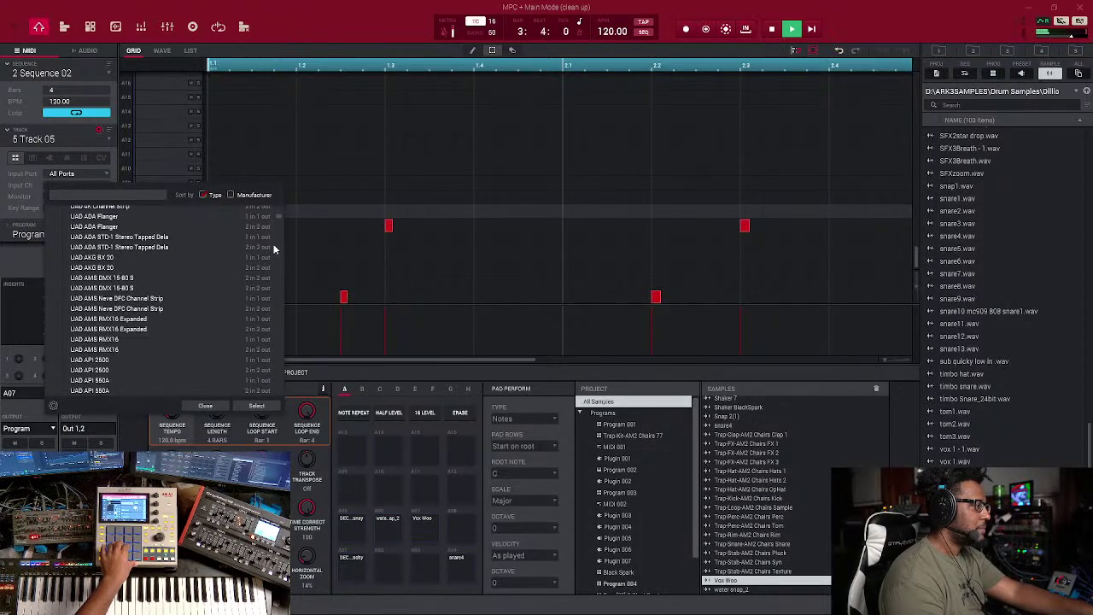
pyautogui.moveTo(277, 217); pyautogui.dragTo(252, 397)
pyautogui.doubleClick(102, 389)
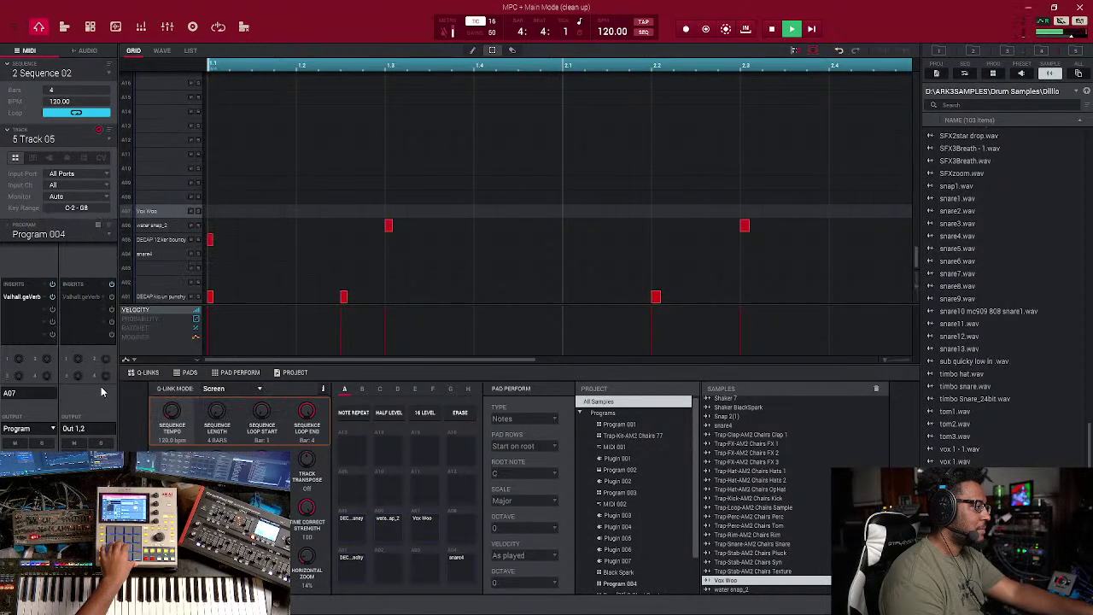
pyautogui.moveTo(244, 267); pyautogui.dragTo(245, 351)
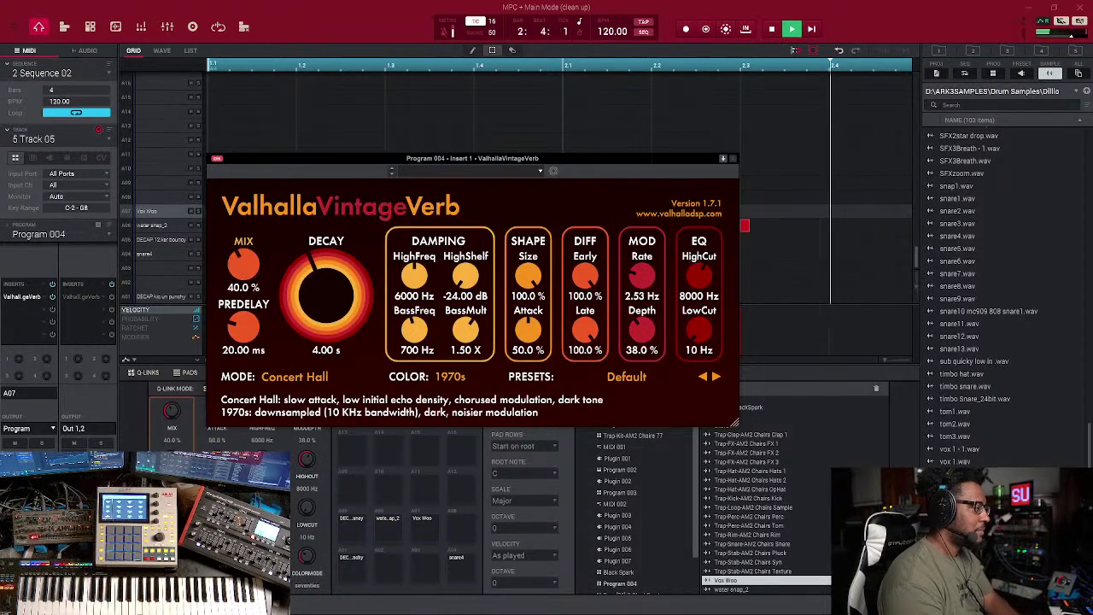
pyautogui.click(733, 159)
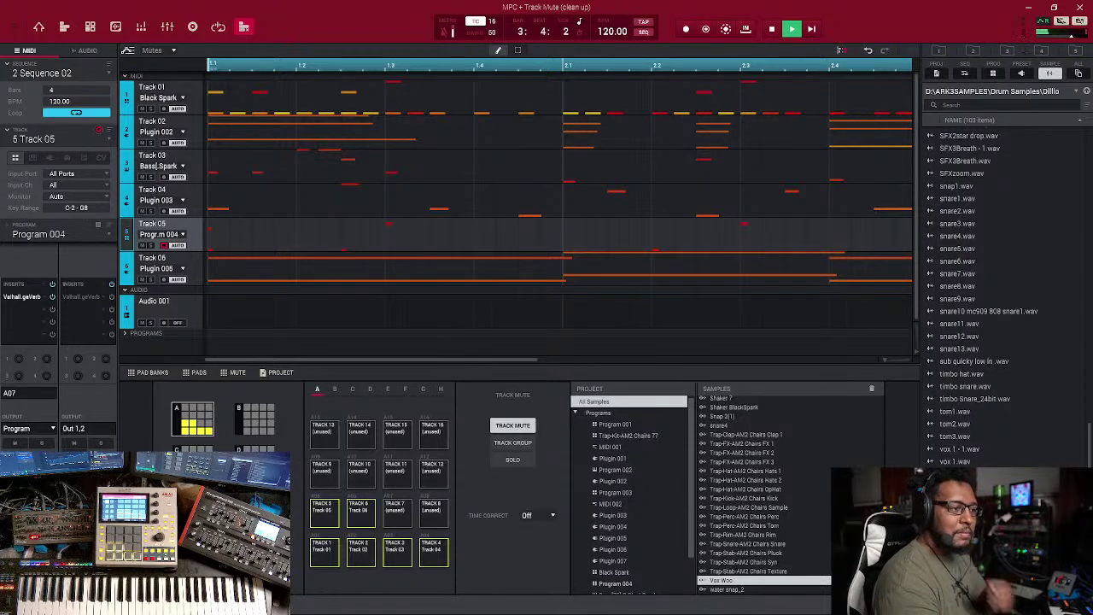
# Leave the Dillio folder for the root of drive D: and switch the browser to drive E:
pyautogui.click(1085, 92)
pyautogui.click(1086, 92)
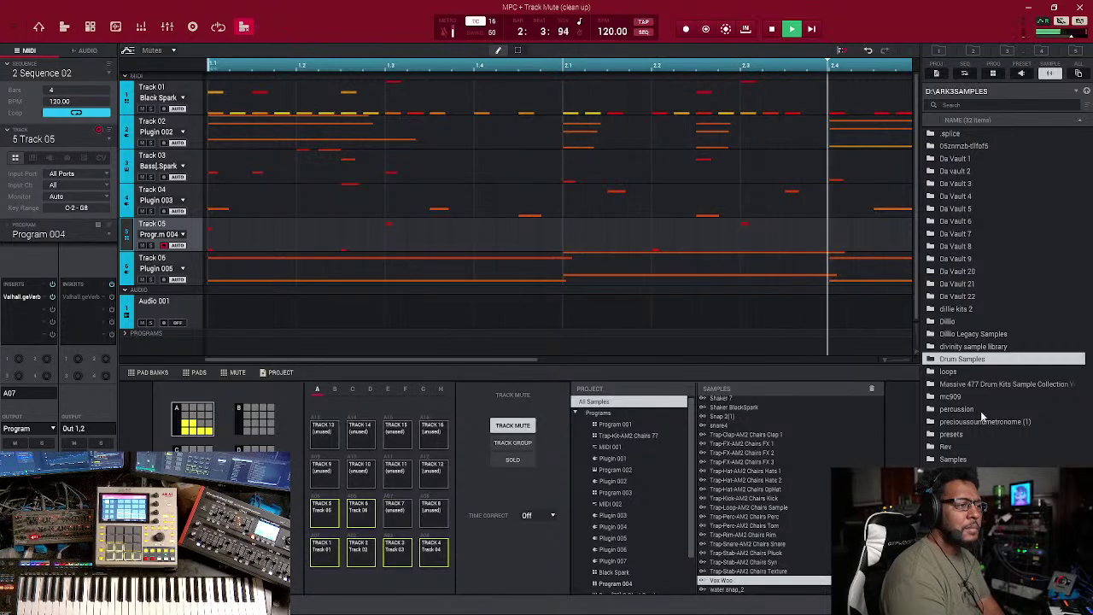
pyautogui.click(1085, 92)
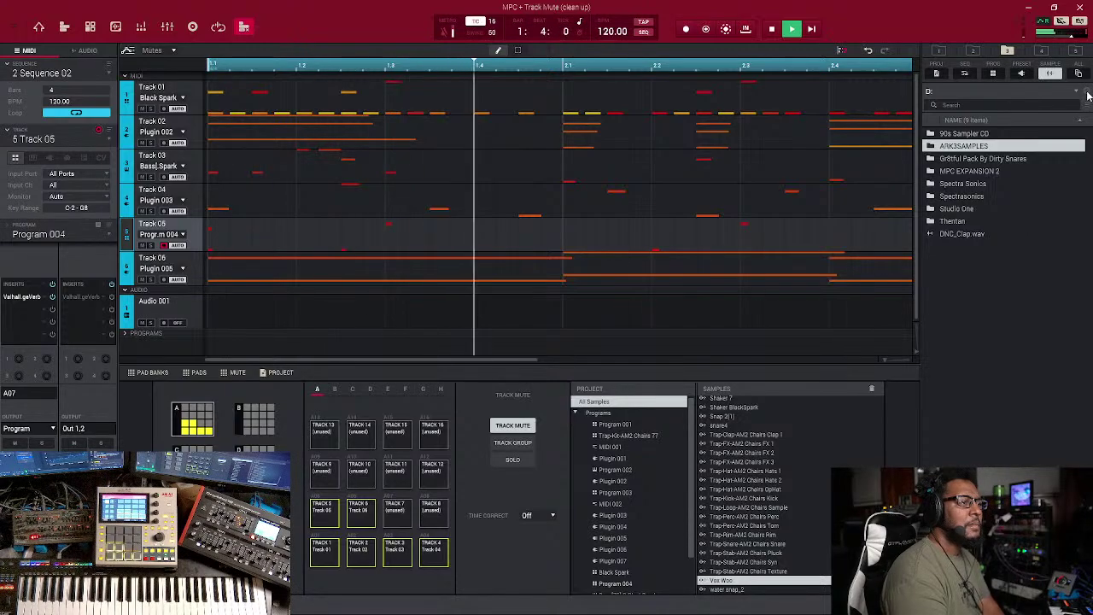
pyautogui.click(1085, 94)
pyautogui.scroll(-5, 1003, 443)
pyautogui.scroll(-9, 1003, 442)
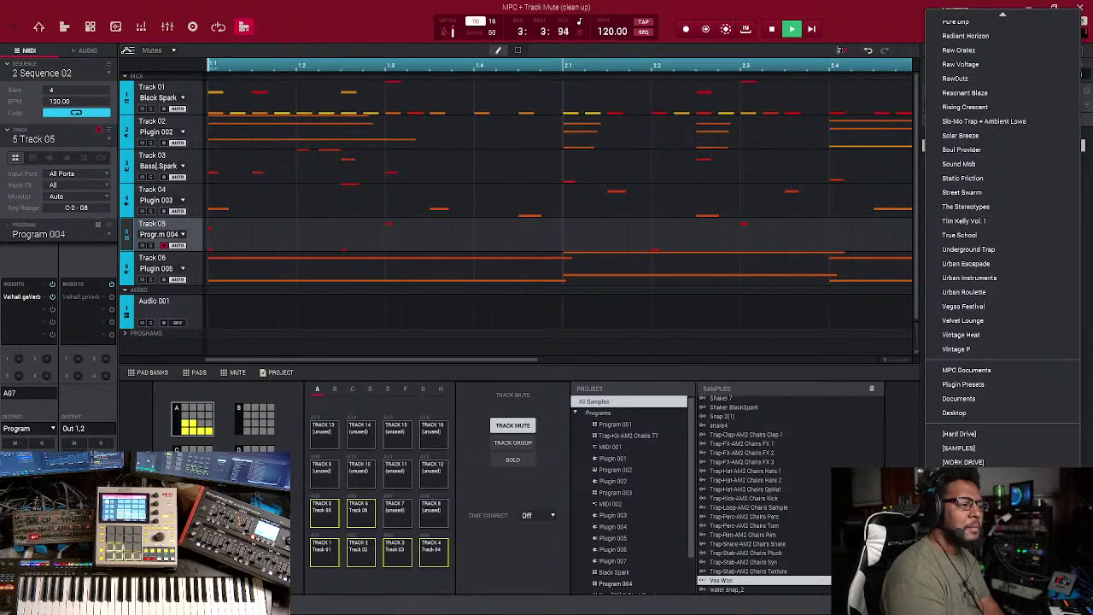
pyautogui.click(986, 450)
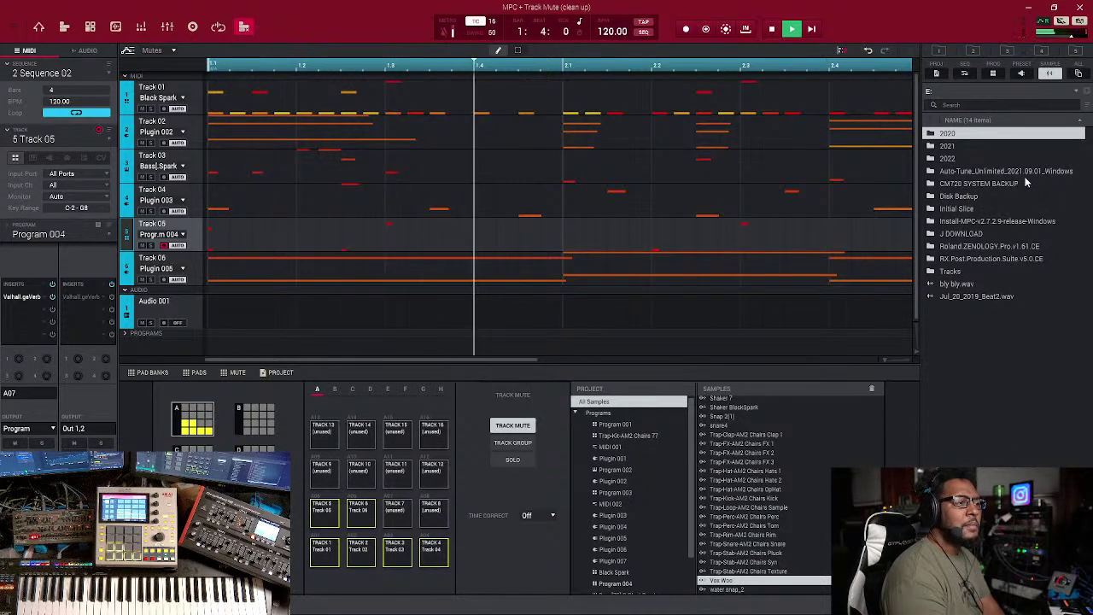
# Look through the 2021 Beat Catelogue and MPC folders inside E:\2021
pyautogui.click(946, 147)
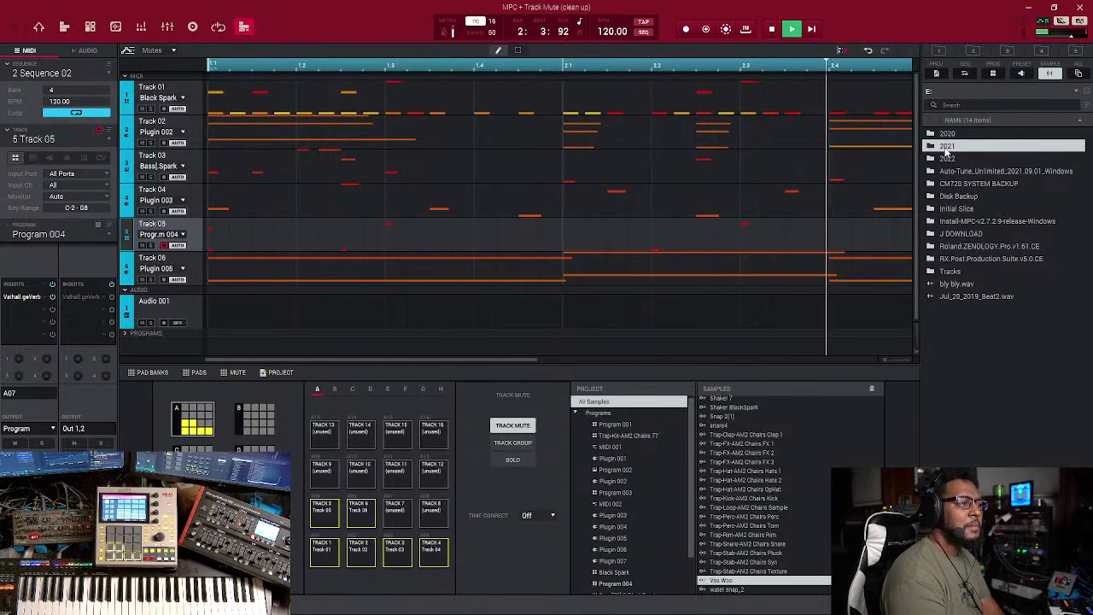
pyautogui.doubleClick(945, 151)
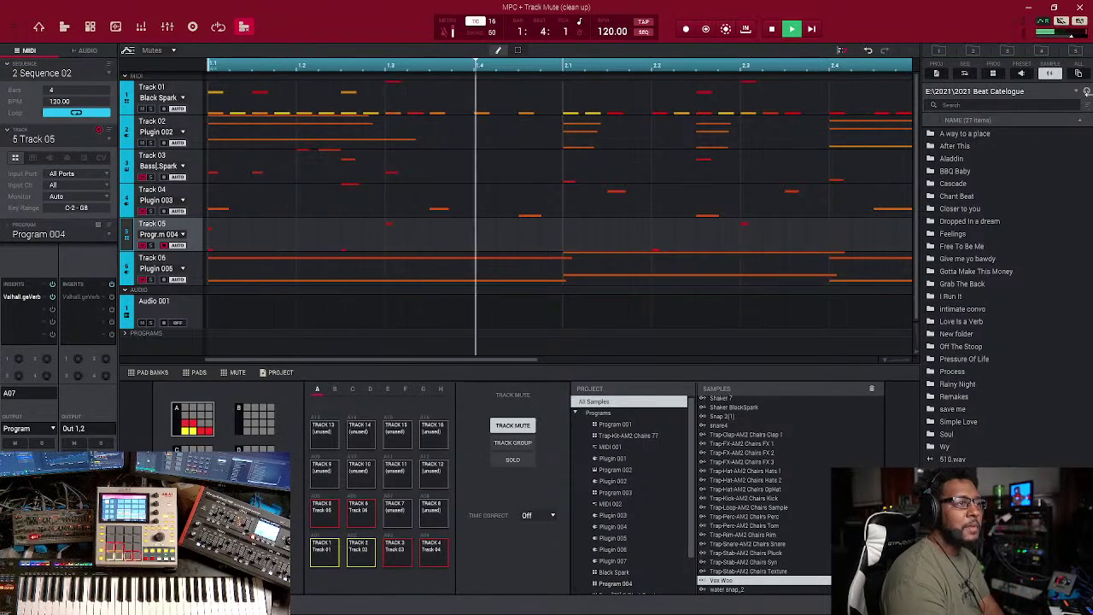
pyautogui.click(1086, 91)
pyautogui.scroll(-1, 1003, 256)
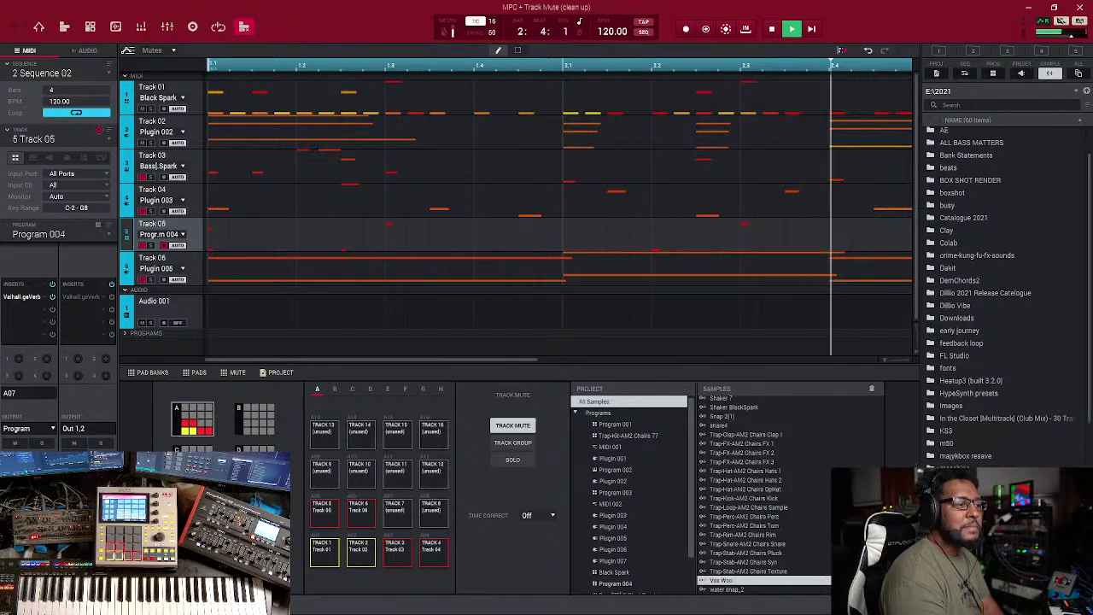
pyautogui.doubleClick(949, 493)
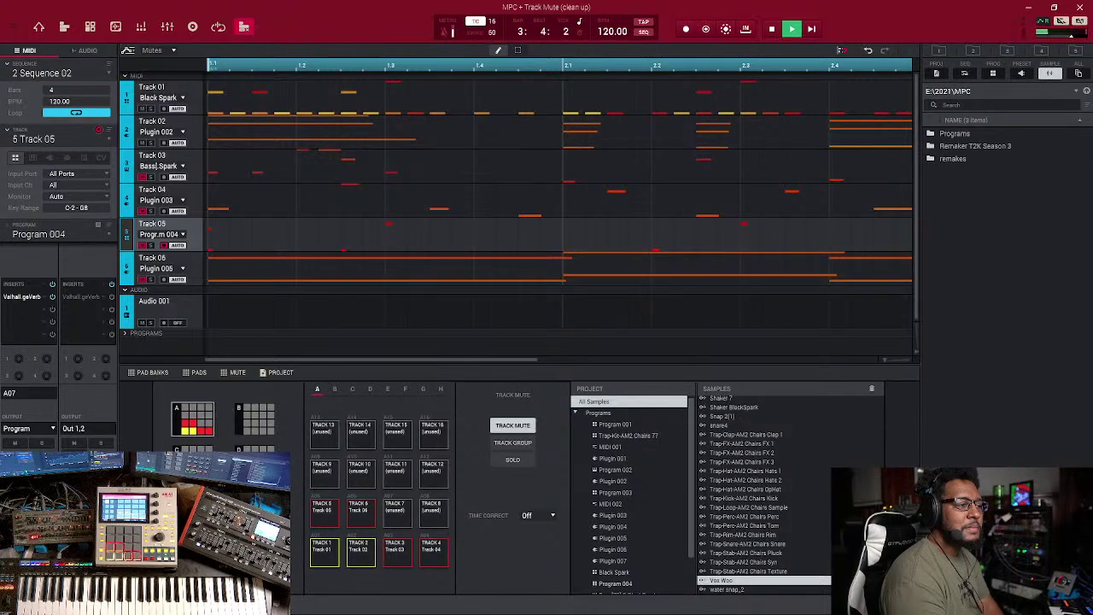
pyautogui.click(1087, 91)
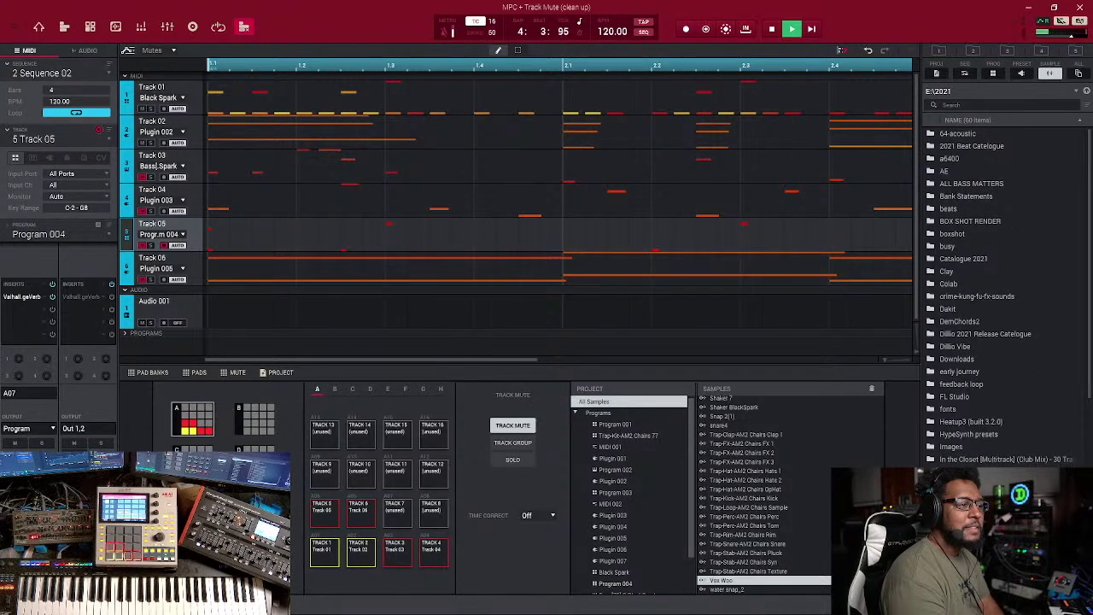
# Open the Mpc program folder in E:\2021, filter the browser to program files and return to drive E:
pyautogui.doubleClick(960, 505)
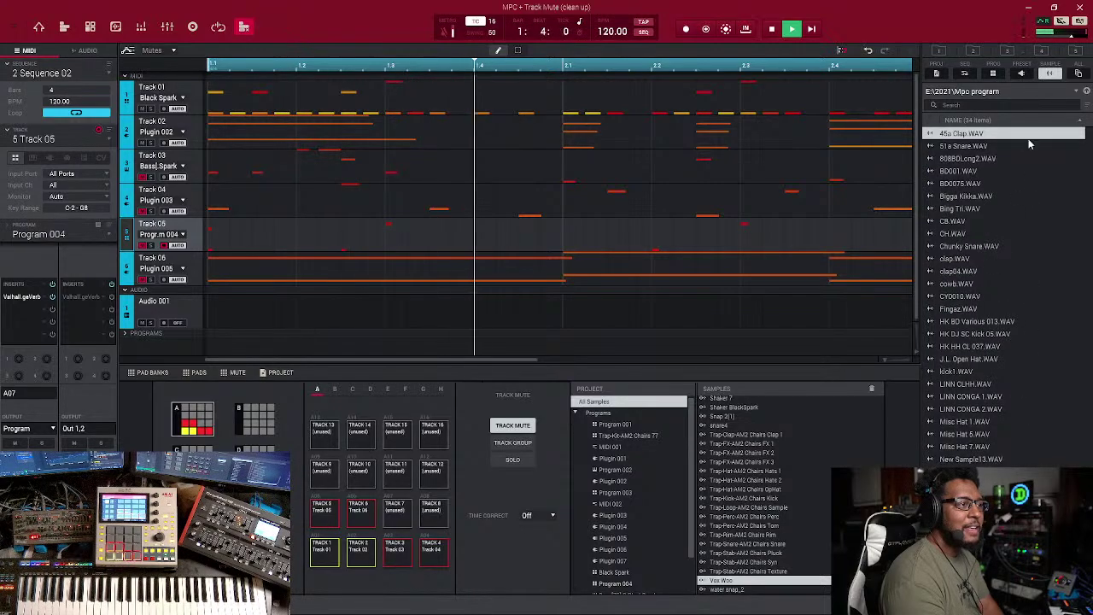
pyautogui.click(992, 73)
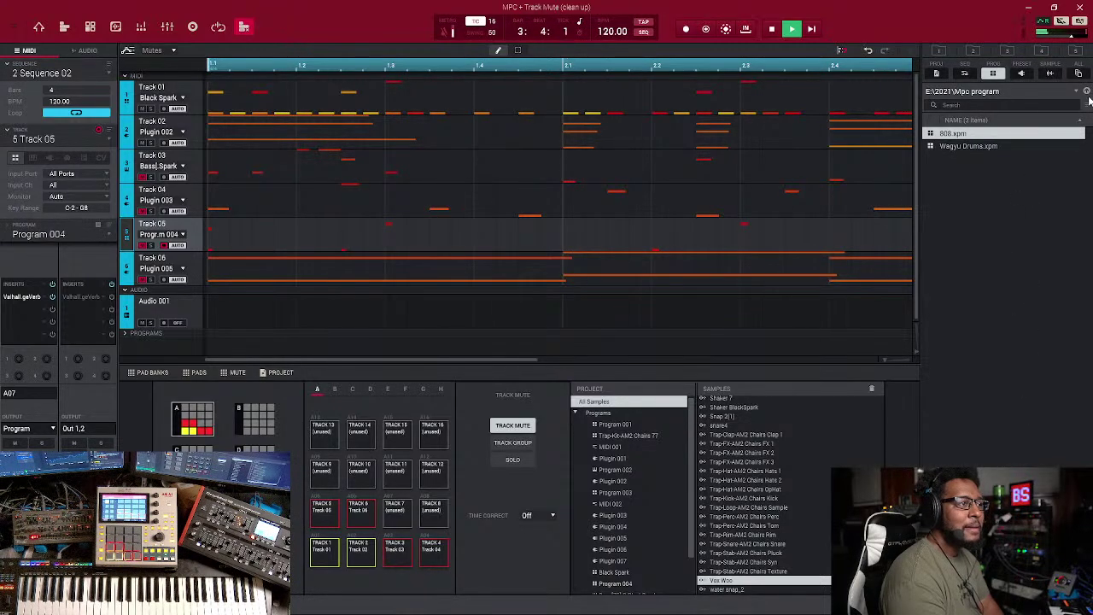
pyautogui.click(1086, 90)
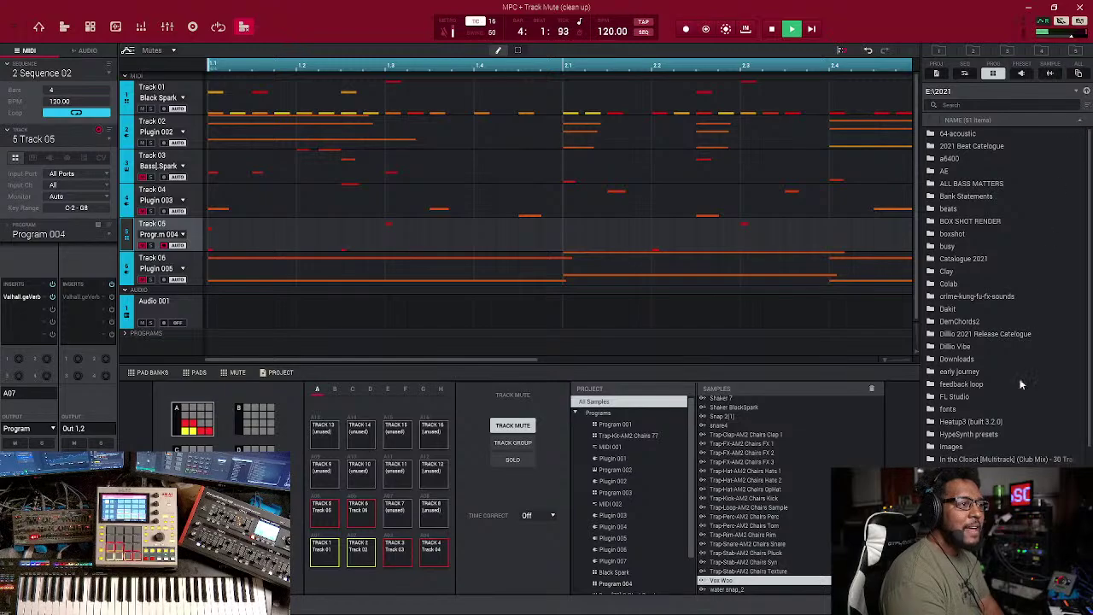
pyautogui.click(1085, 90)
# Check the MPC folder inside E:\2022 for programs and return to the root of drive E:
pyautogui.doubleClick(974, 160)
pyautogui.scroll(-2, 975, 256)
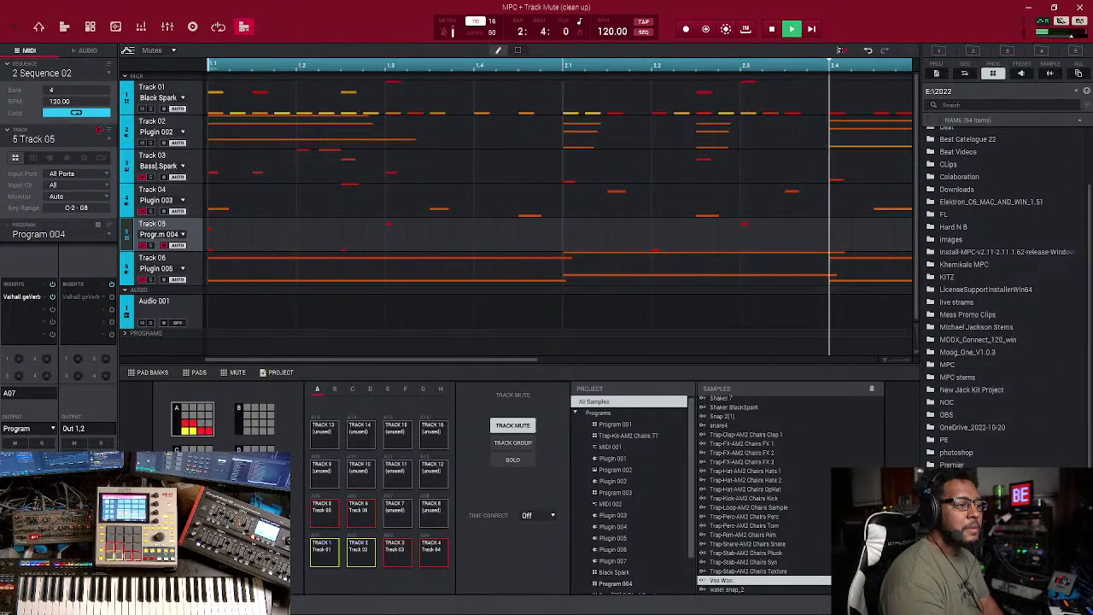
pyautogui.scroll(-2, 999, 290)
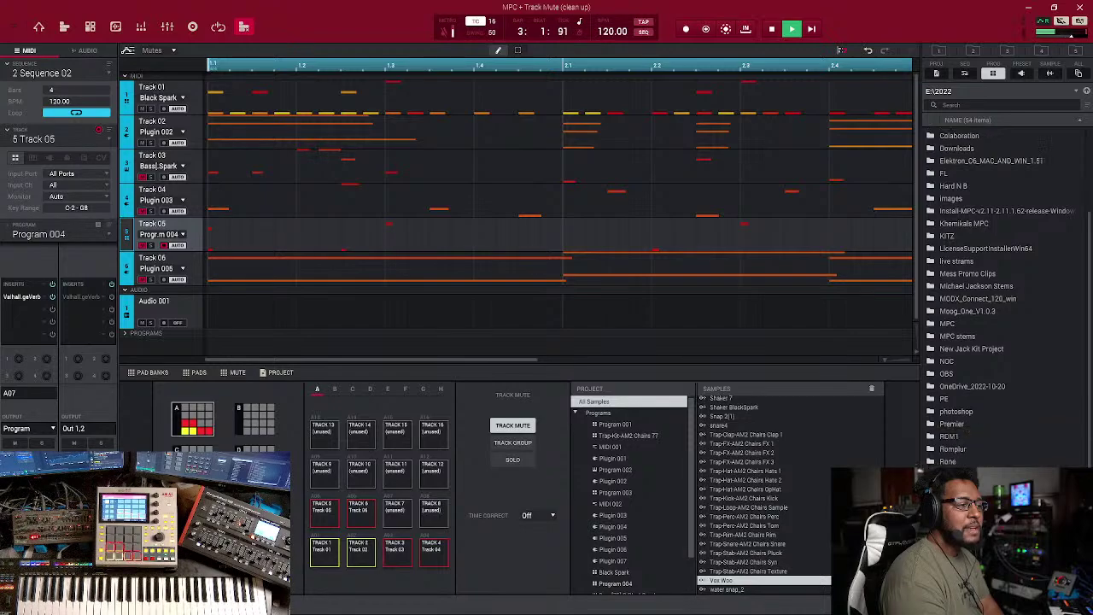
pyautogui.click(948, 324)
pyautogui.doubleClick(961, 325)
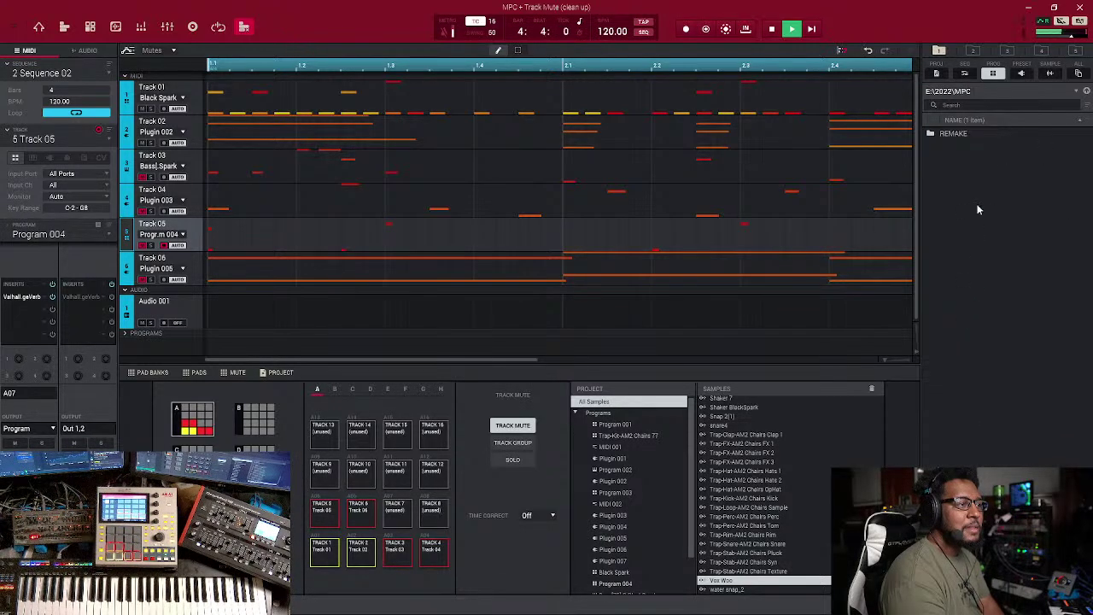
pyautogui.click(1087, 89)
pyautogui.click(1087, 89)
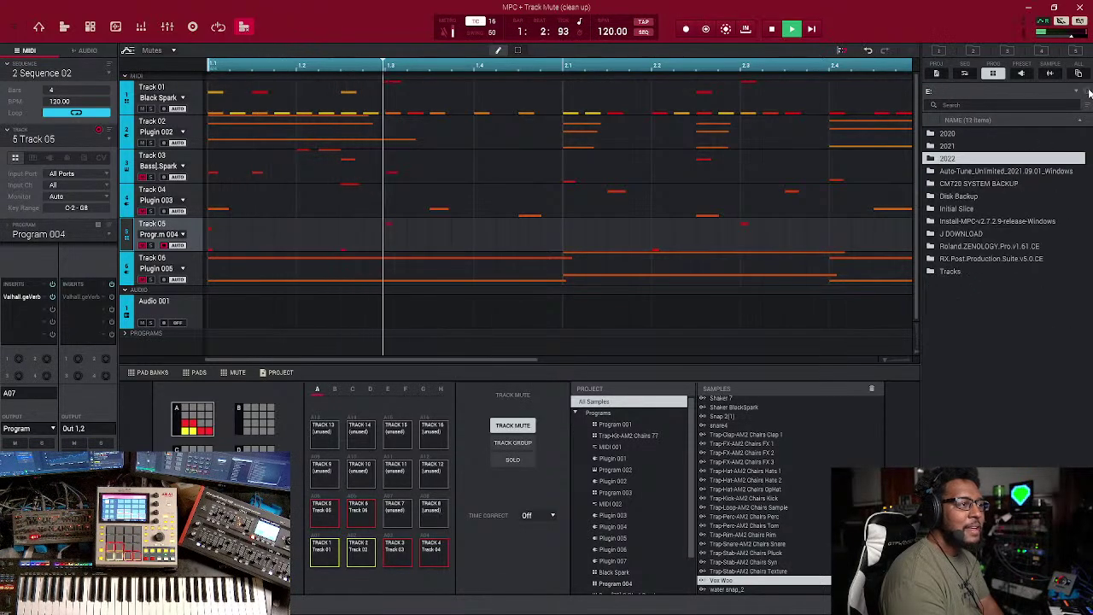
# Check the Mpc Program and mpc programs folders inside E:\2020 for saved programs and return to E:\2020
pyautogui.doubleClick(963, 133)
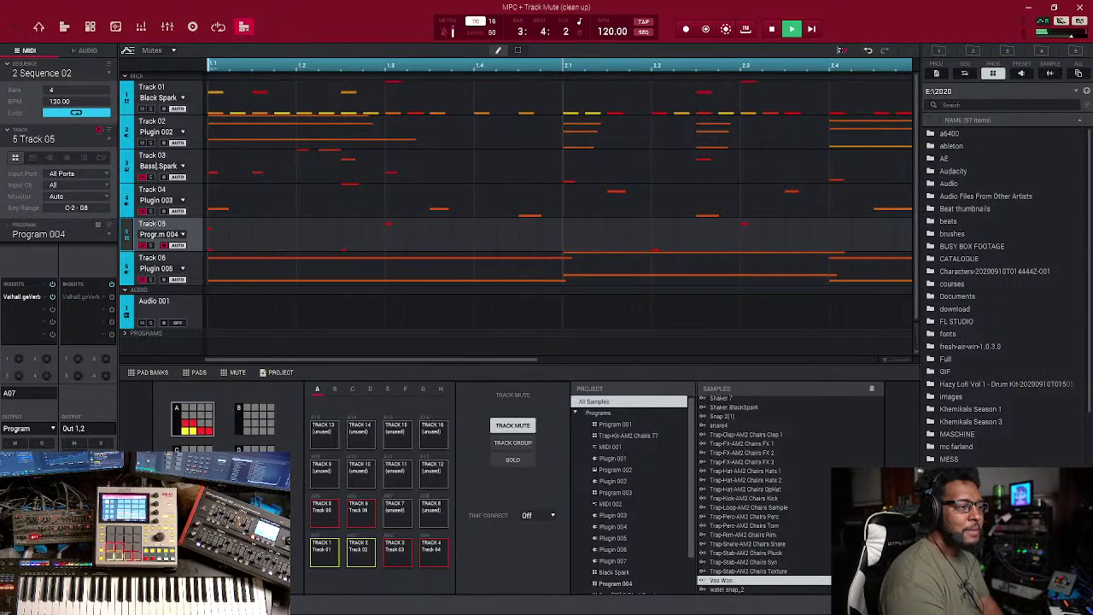
pyautogui.doubleClick(957, 485)
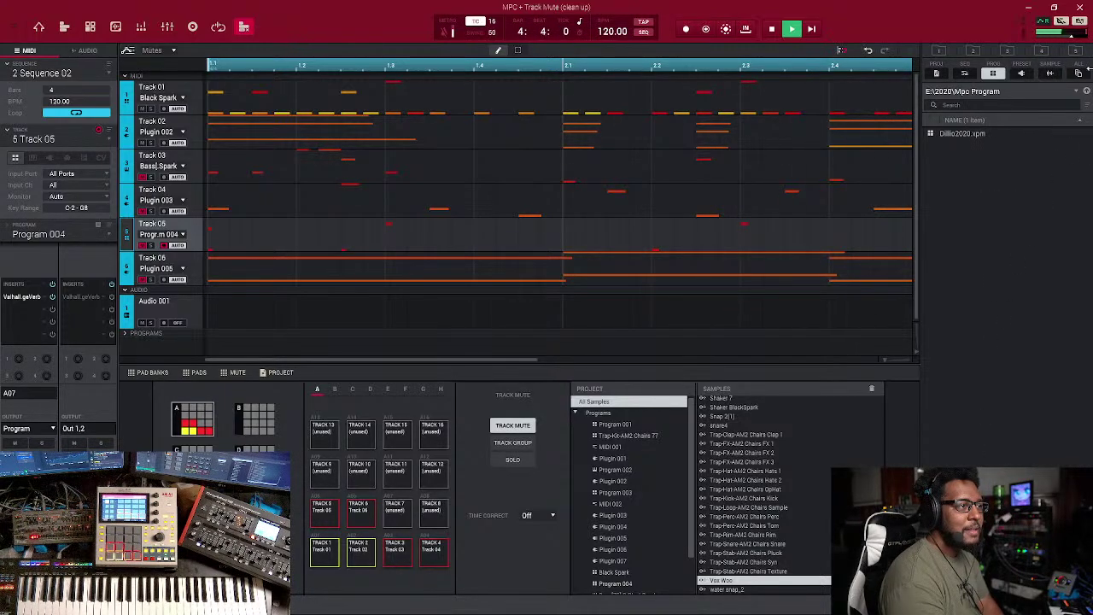
pyautogui.click(1085, 92)
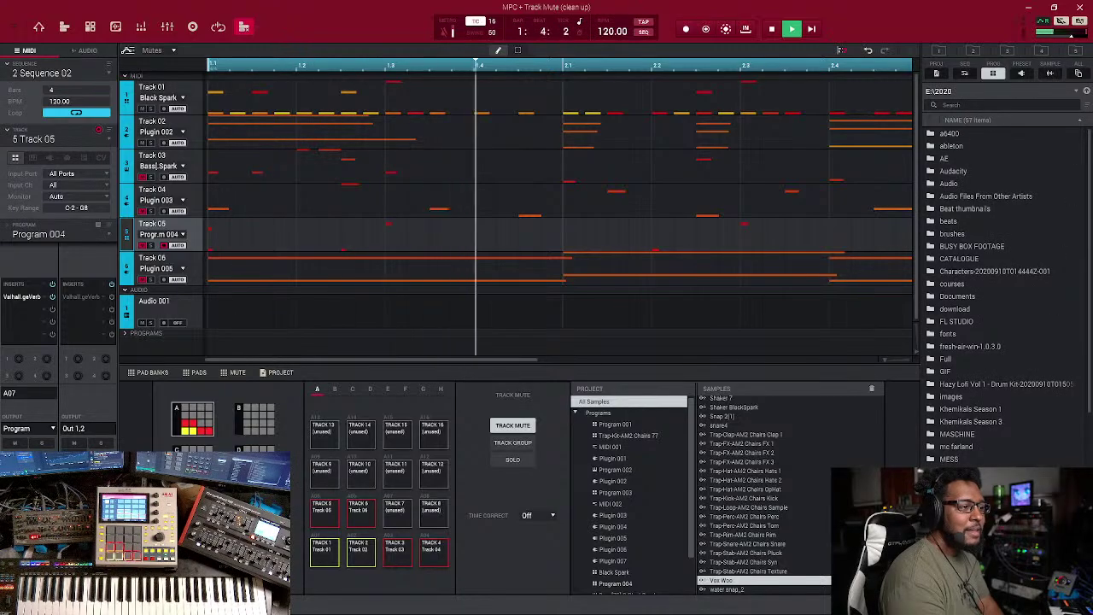
pyautogui.doubleClick(957, 493)
pyautogui.click(1085, 90)
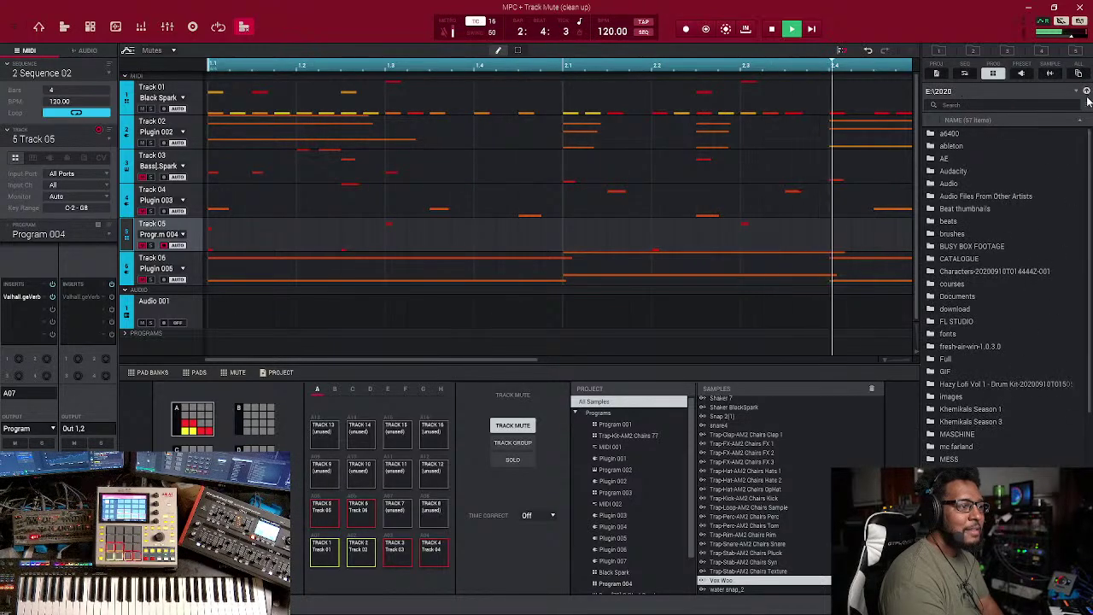
# Look inside the MPC EXPANSIONS folder in E:\2020 and return to the parent folder
pyautogui.scroll(-4, 1006, 353)
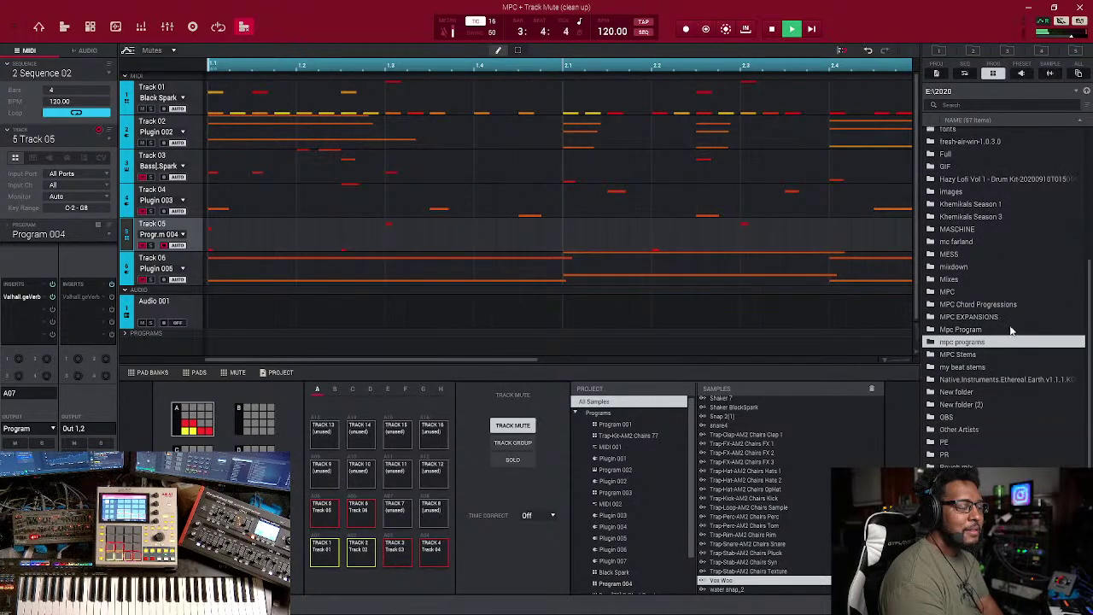
pyautogui.scroll(-2, 1010, 328)
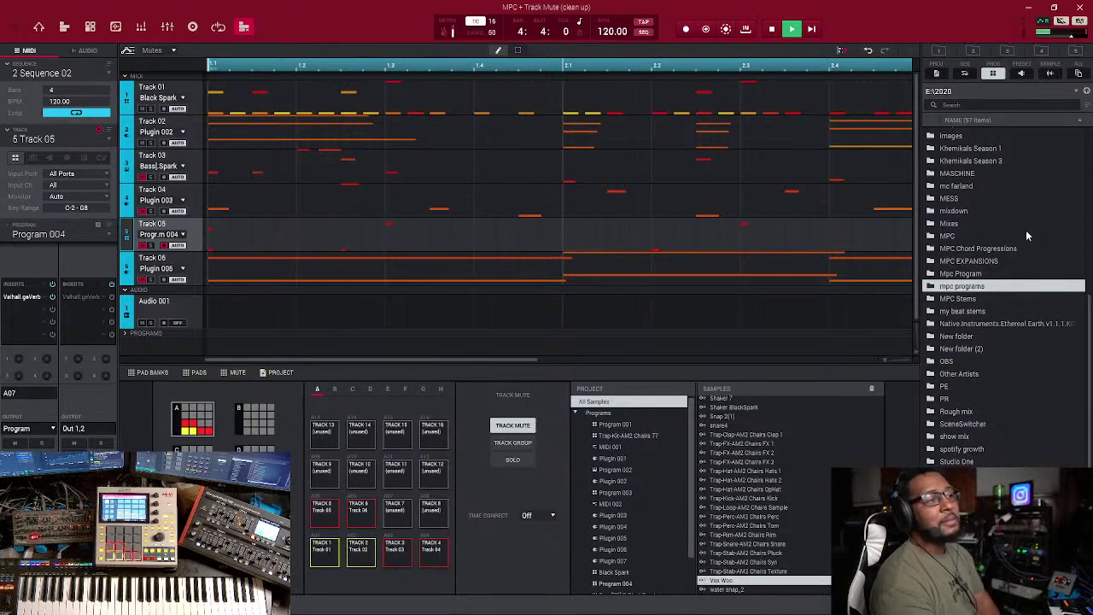
pyautogui.doubleClick(974, 261)
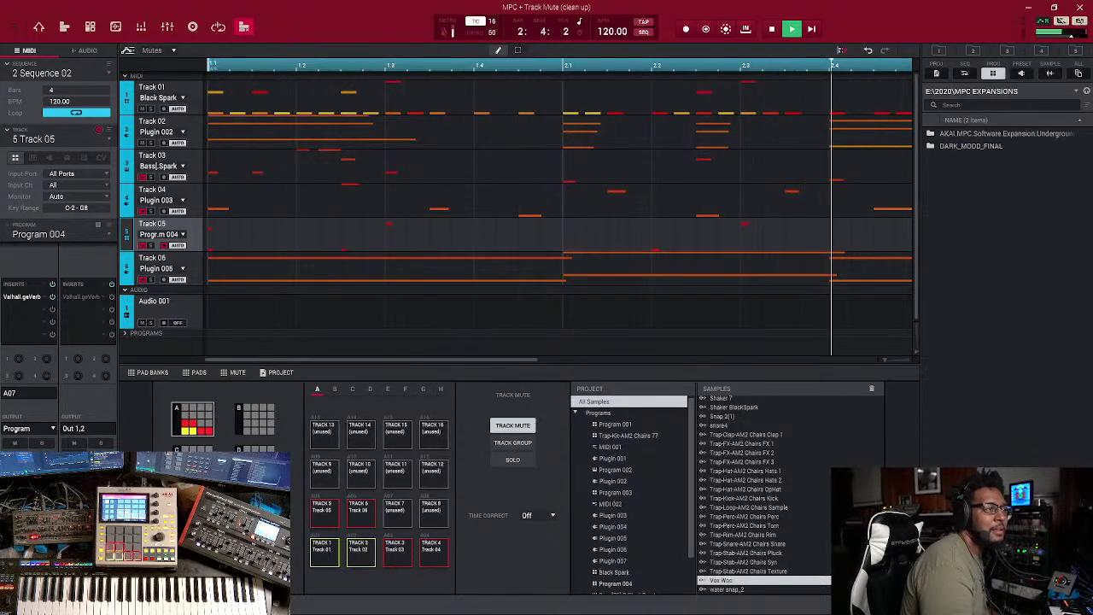
pyautogui.click(1086, 91)
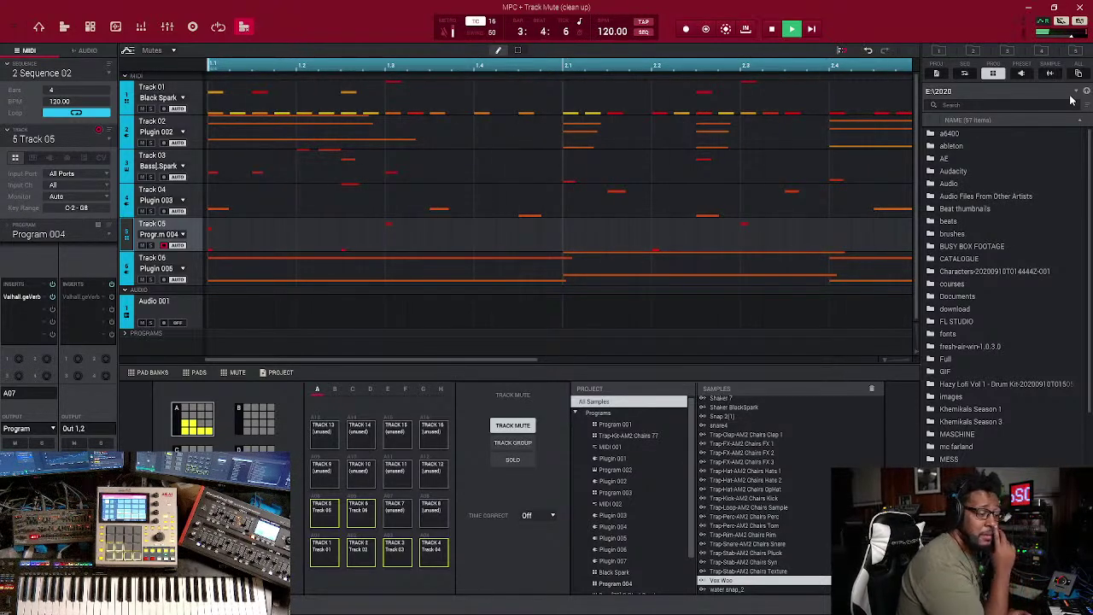
# Stop playback, look further through E:\2020 and switch the browser to the saved expansion instruments folder
pyautogui.press('space')
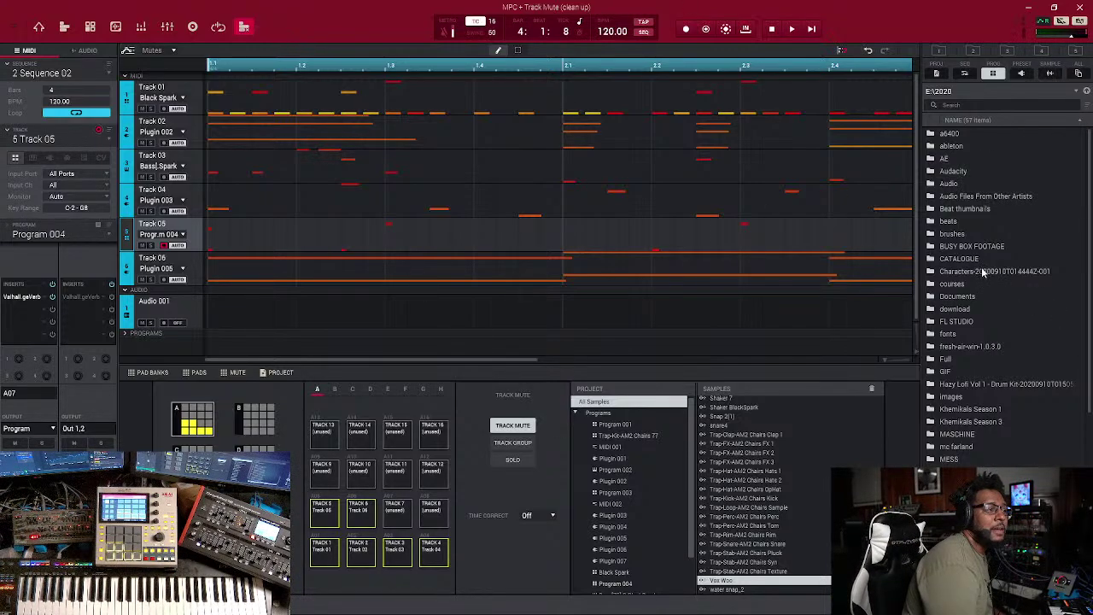
pyautogui.scroll(-1, 983, 303)
pyautogui.scroll(-1, 982, 315)
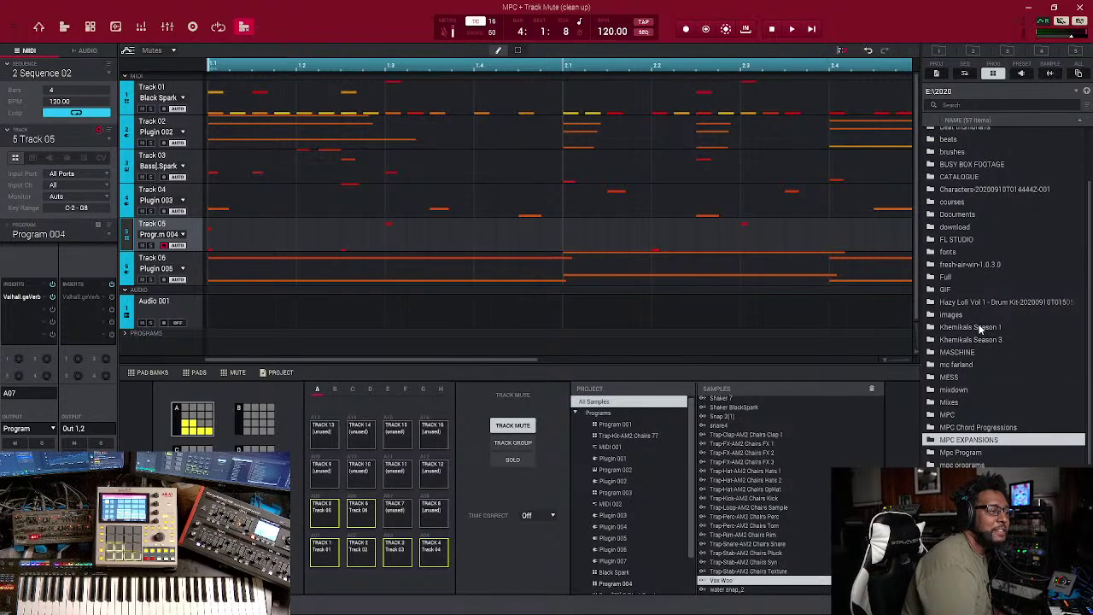
pyautogui.scroll(-2, 991, 346)
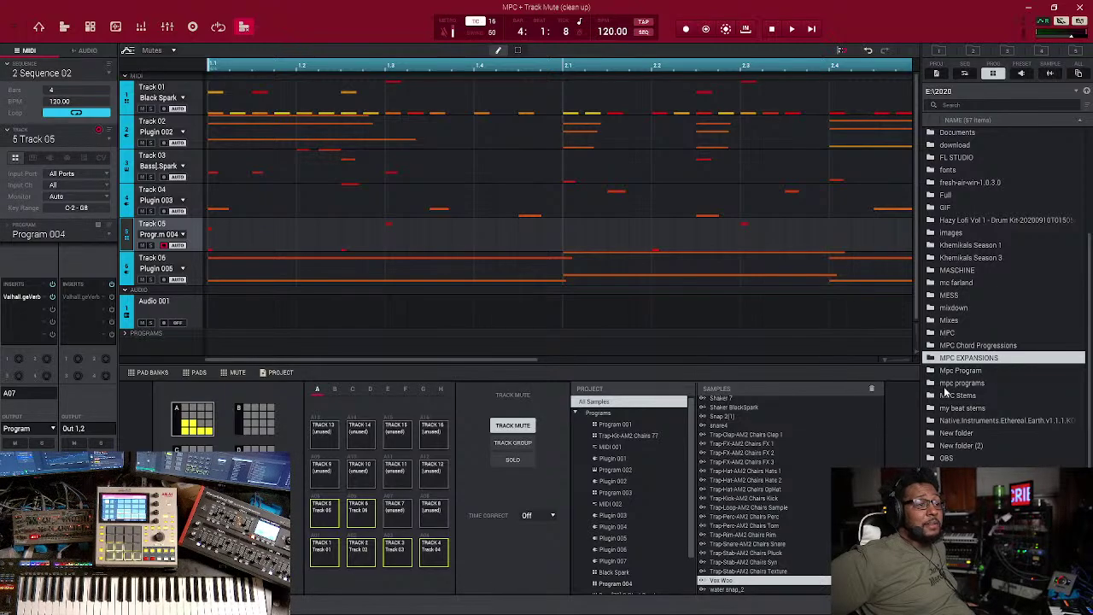
pyautogui.click(937, 50)
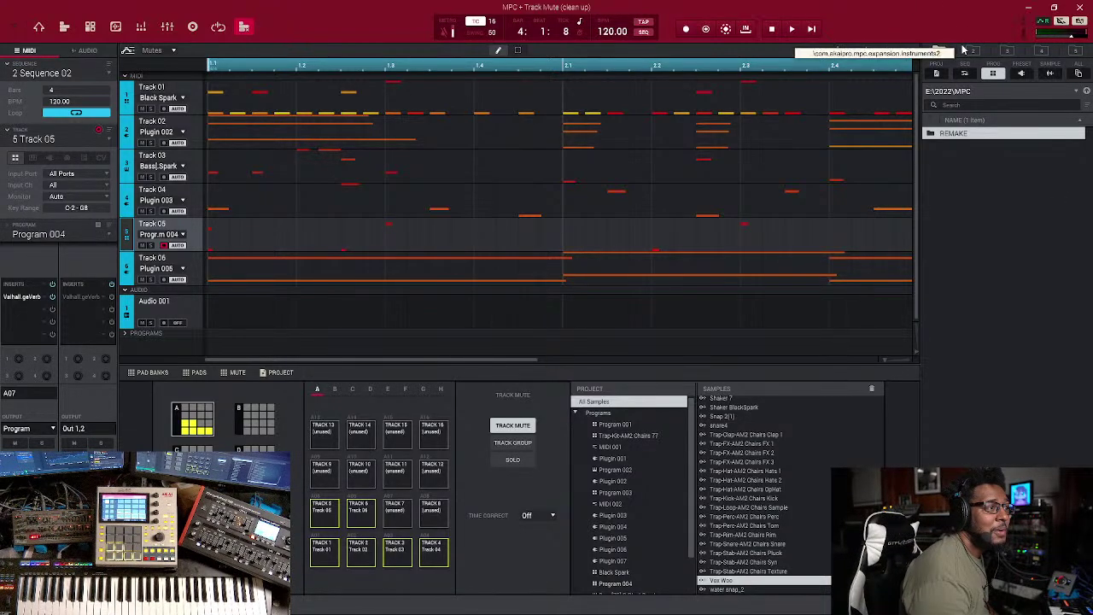
pyautogui.click(970, 51)
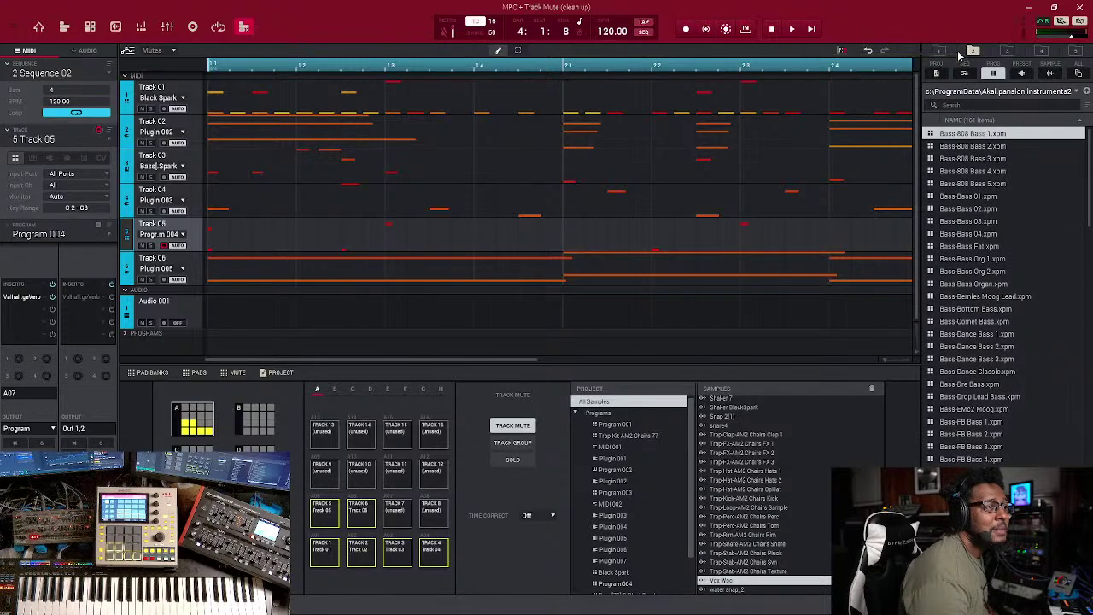
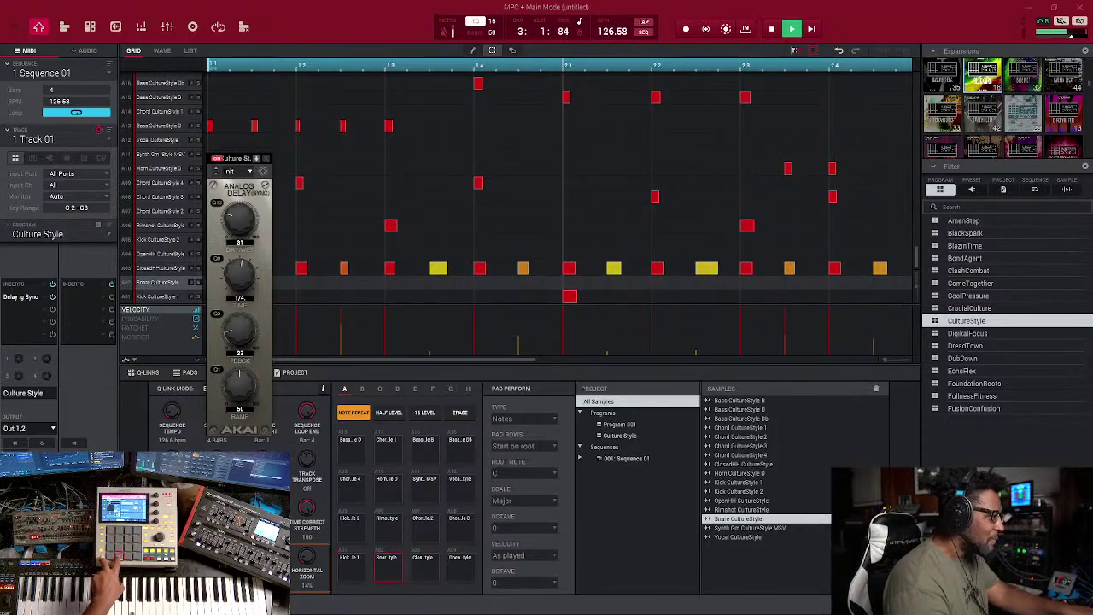
# Raise the Culture Style delay's feedback to 26 and try a plugin program on the track before restoring the drum program
pyautogui.moveTo(242, 342)
pyautogui.mouseDown()
pyautogui.moveTo(242, 329)
pyautogui.moveTo(240, 339)
pyautogui.mouseUp()
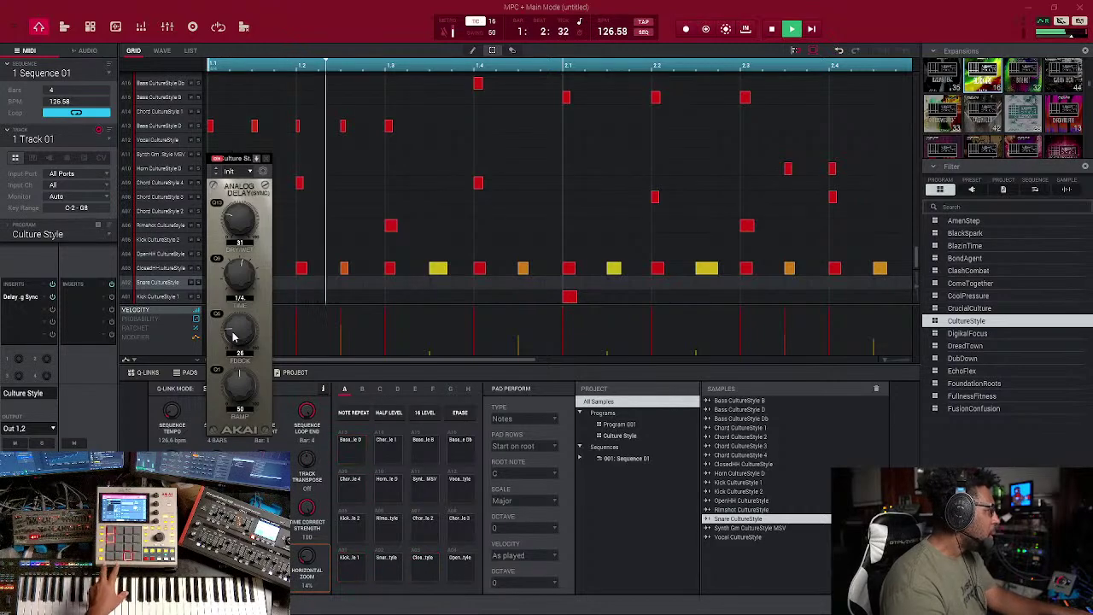
pyautogui.click(49, 158)
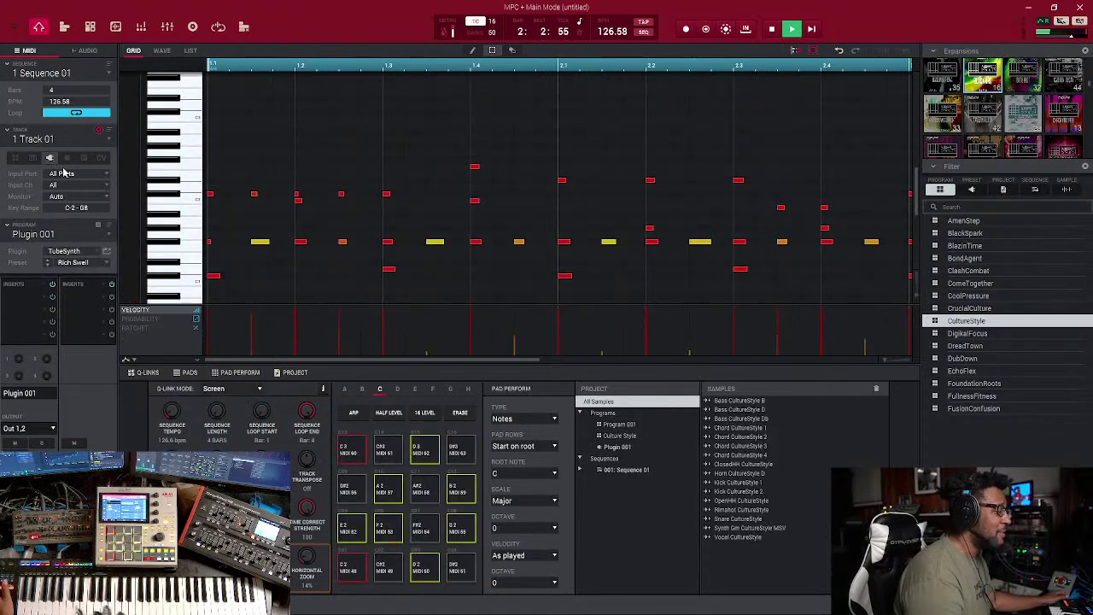
pyautogui.click(17, 159)
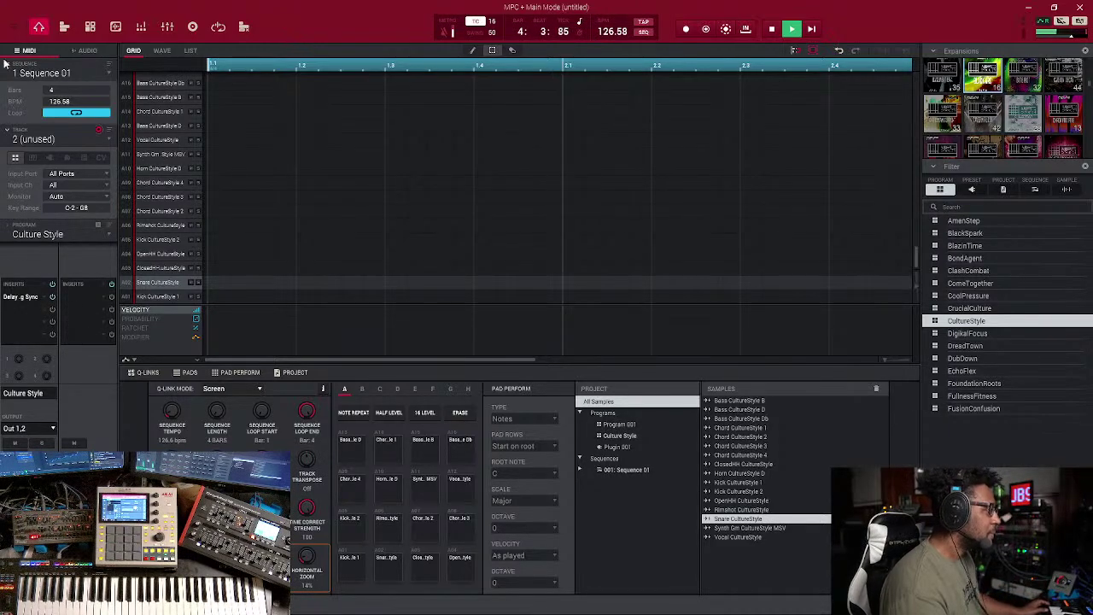
# Save the project as raga in the Documents\MPC folder
pyautogui.click(13, 27)
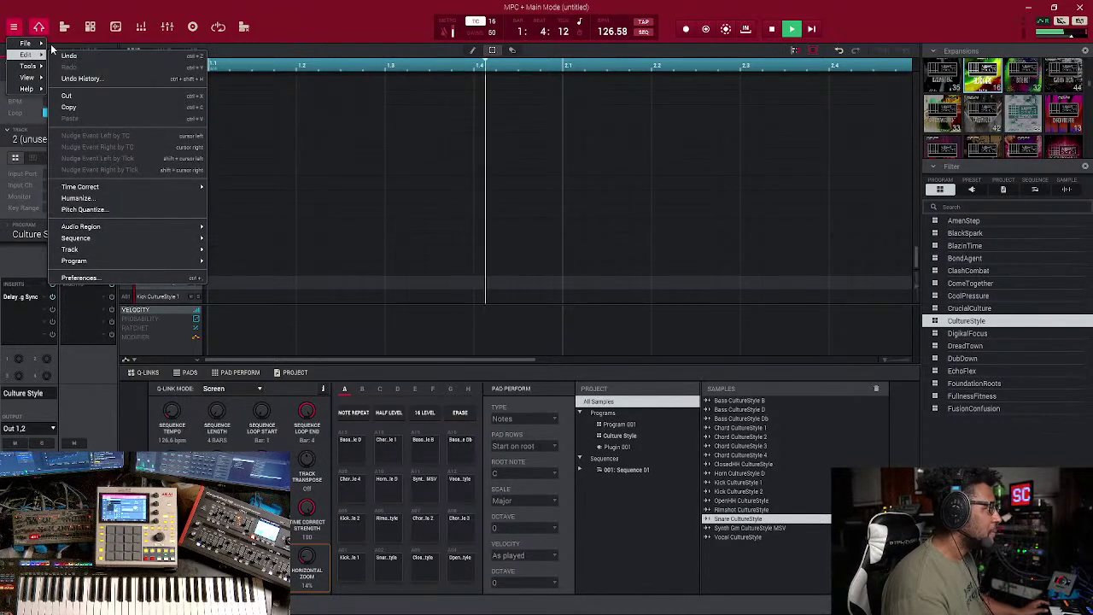
pyautogui.click(83, 95)
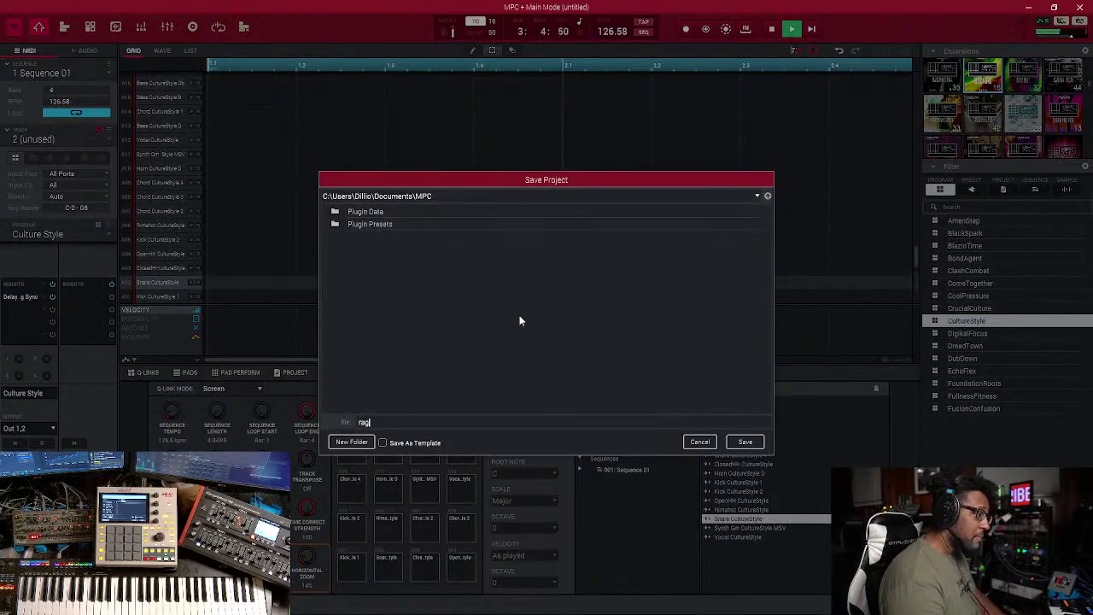
pyautogui.click(743, 440)
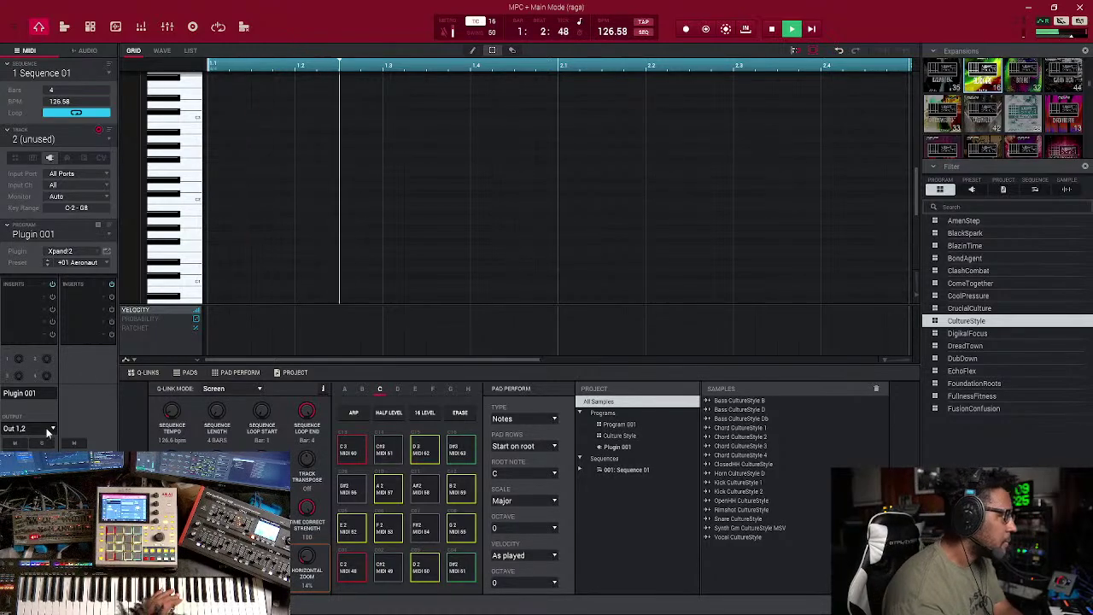
# Open the Xpand!2 instrument on Track 2 and set part A to the Harmonica+ sound from 020 Ethnic
pyautogui.click(106, 250)
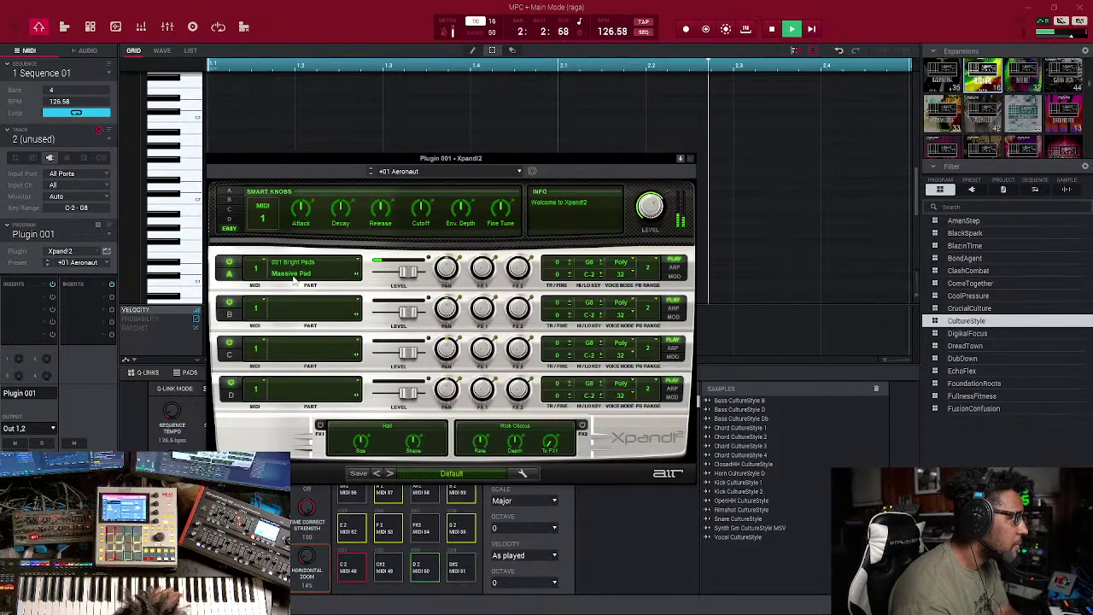
pyautogui.click(303, 309)
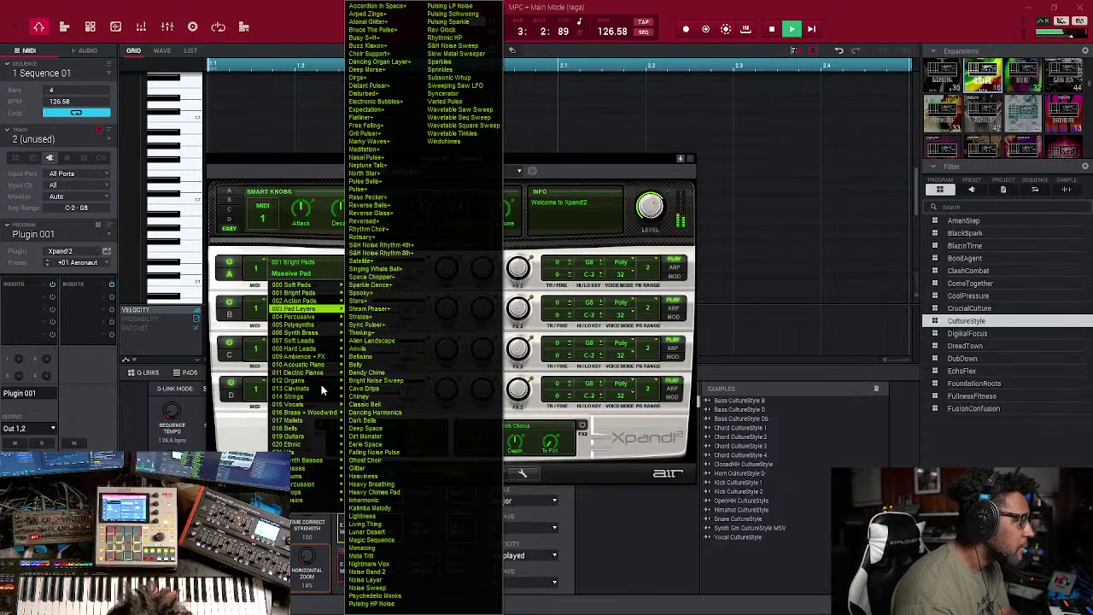
pyautogui.moveTo(315, 414)
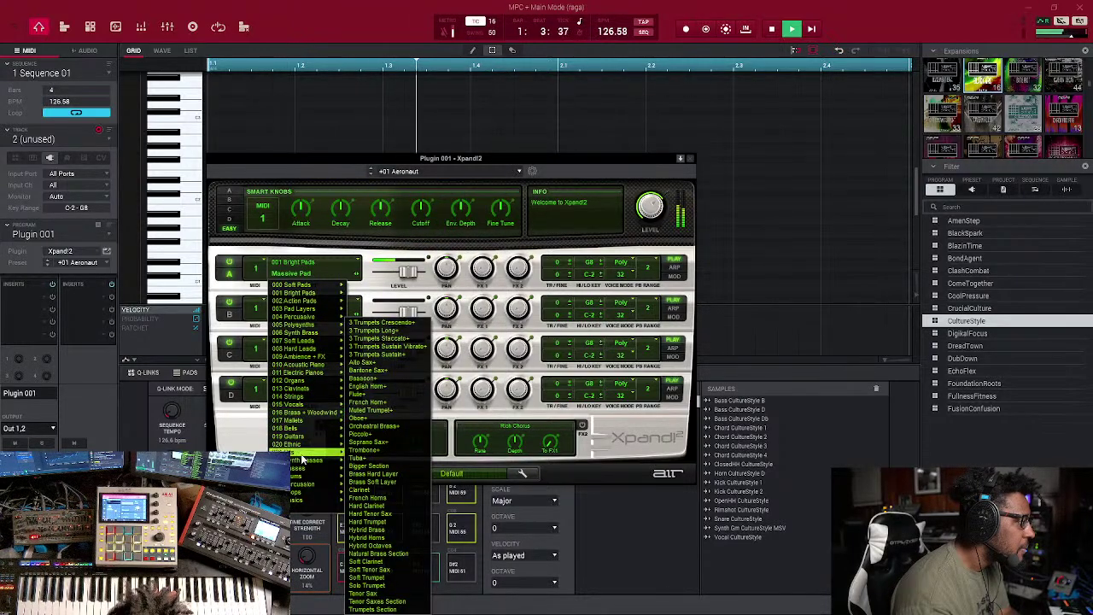
pyautogui.moveTo(312, 444)
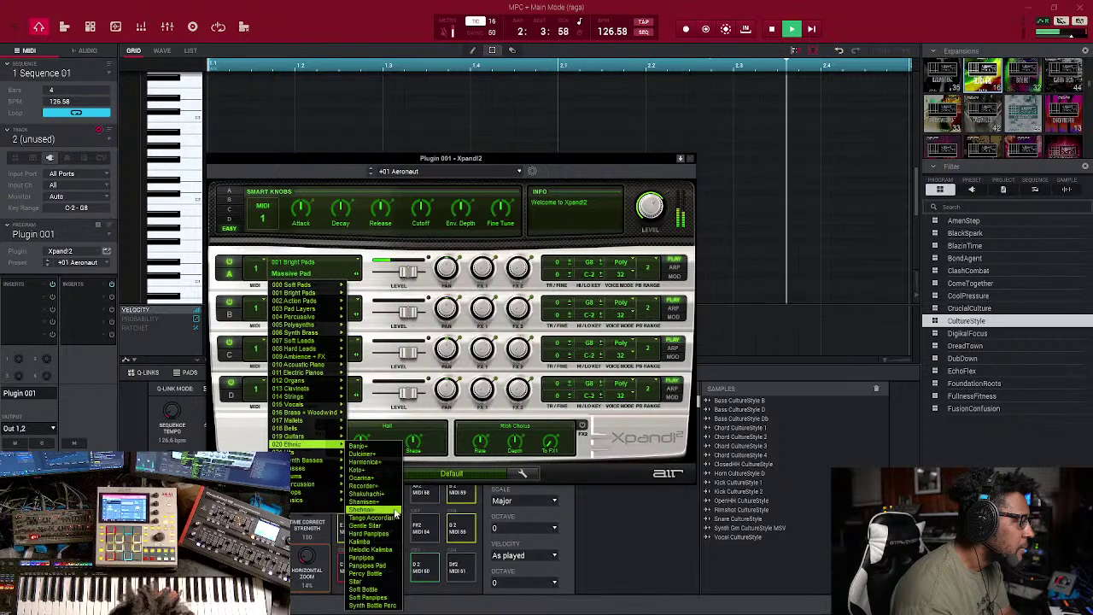
pyautogui.click(367, 462)
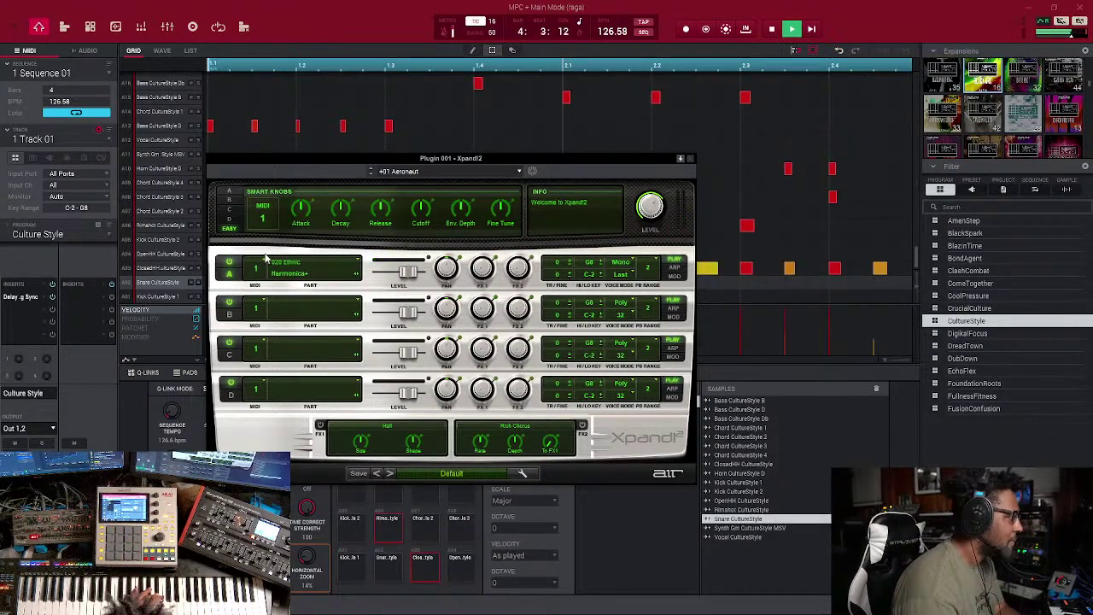
# Set the Culture Style program's Analog Delay to a dry/wet of 30 and a feedback of 44
pyautogui.doubleClick(21, 296)
pyautogui.moveTo(242, 327); pyautogui.dragTo(242, 295)
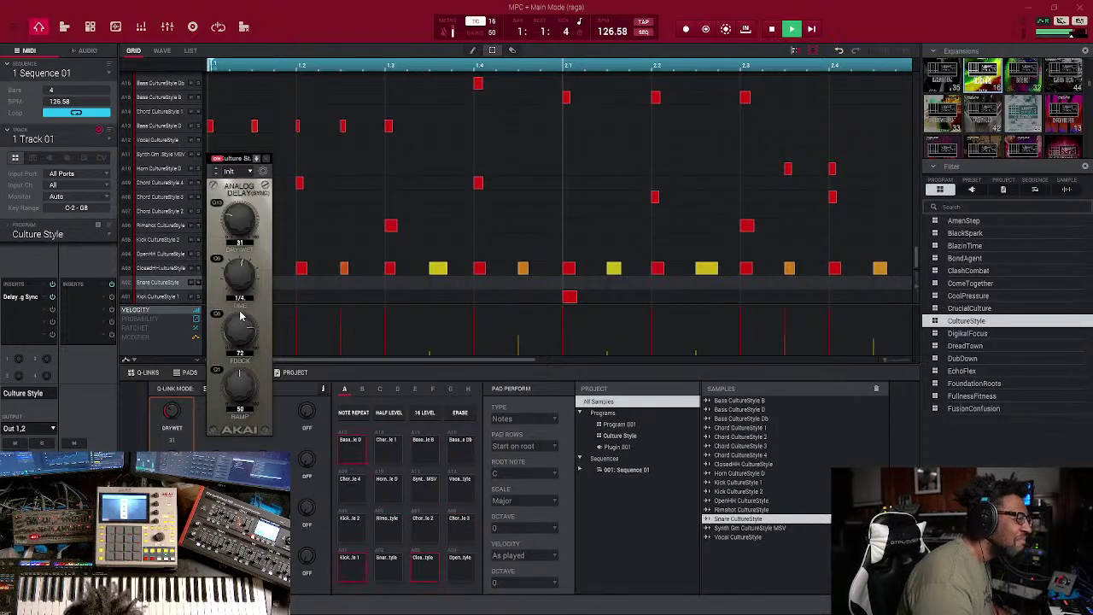
pyautogui.moveTo(239, 227)
pyautogui.mouseDown()
pyautogui.moveTo(239, 214)
pyautogui.moveTo(239, 231)
pyautogui.mouseUp()
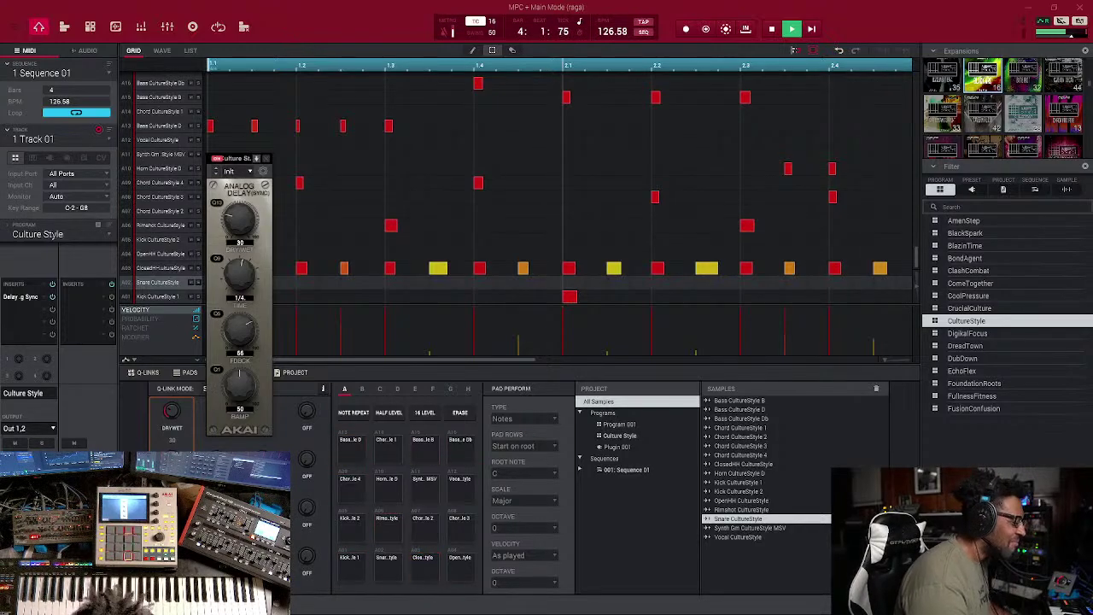
pyautogui.moveTo(239, 330)
pyautogui.mouseDown()
pyautogui.moveTo(239, 343)
pyautogui.moveTo(239, 326)
pyautogui.mouseUp()
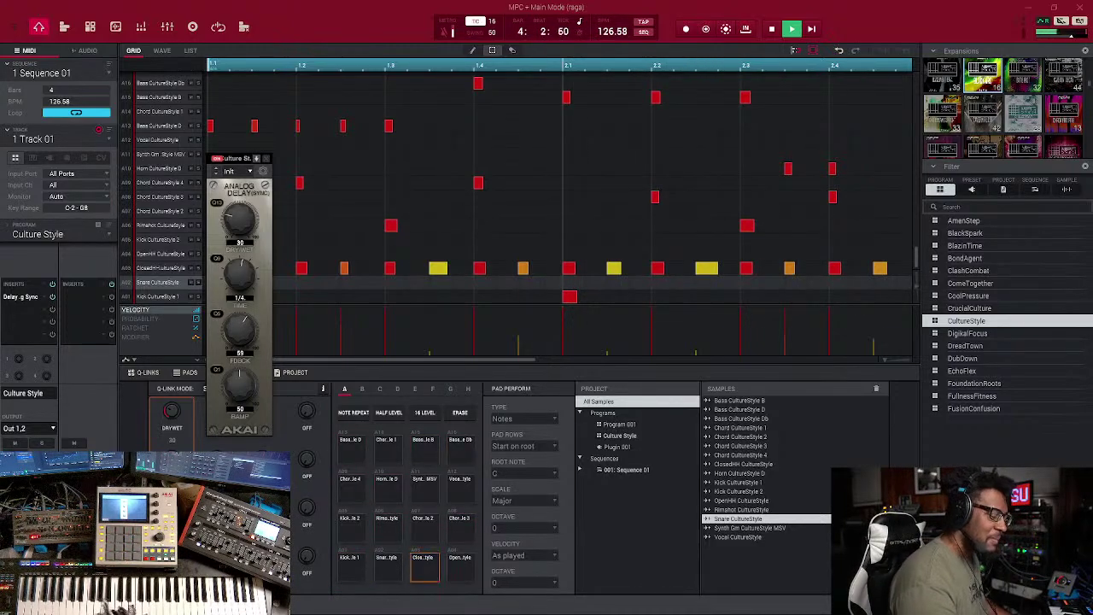
pyautogui.moveTo(239, 330); pyautogui.dragTo(239, 319)
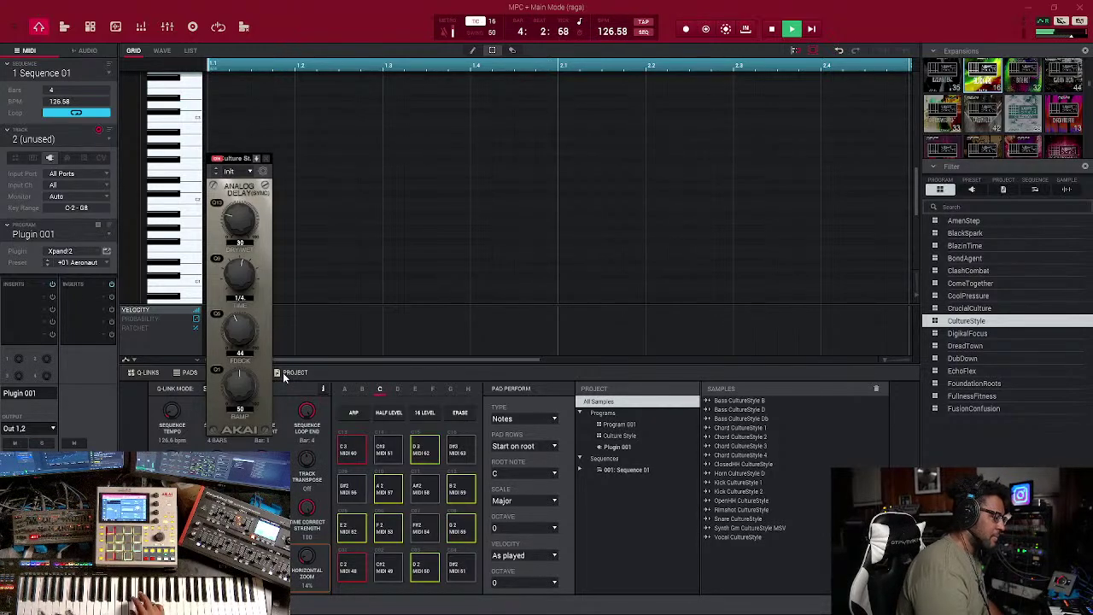
# Stop playback and load the BondAgent drum program from the expansion browser
pyautogui.press('space')
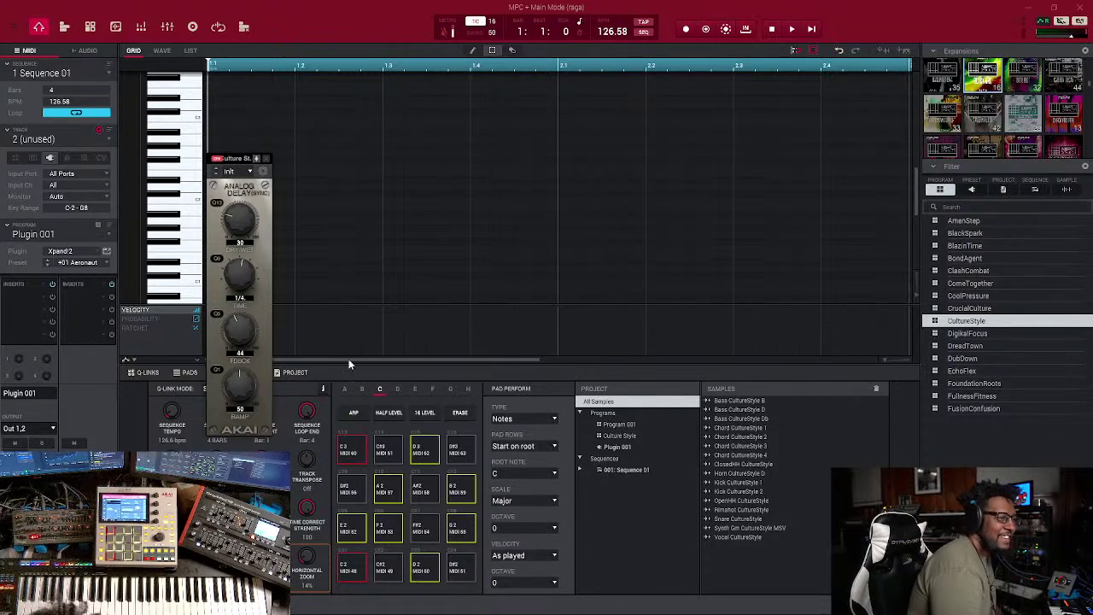
pyautogui.click(944, 384)
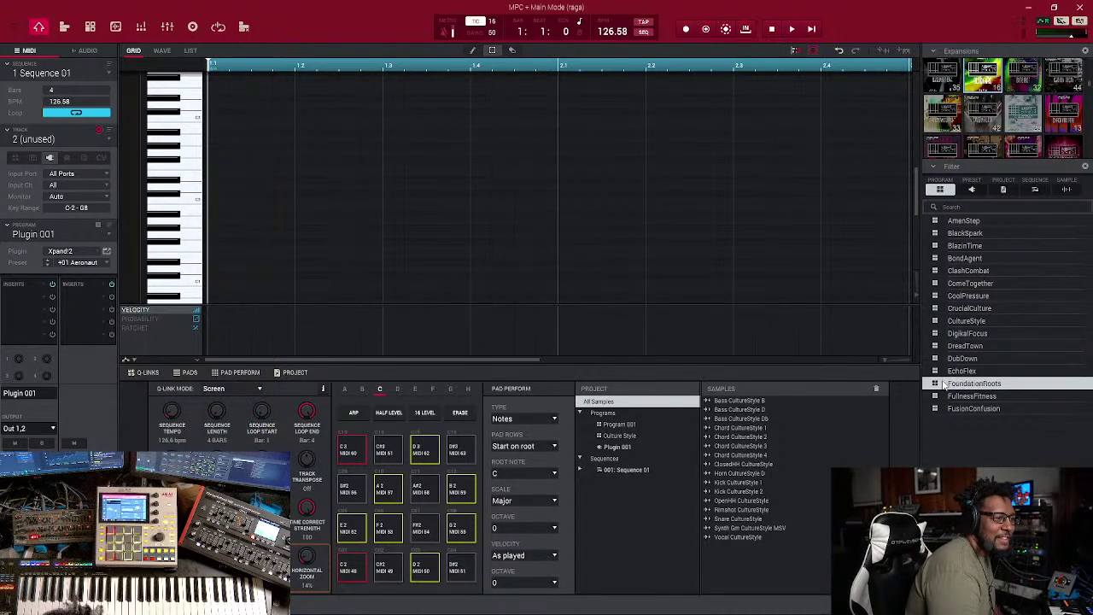
pyautogui.click(983, 258)
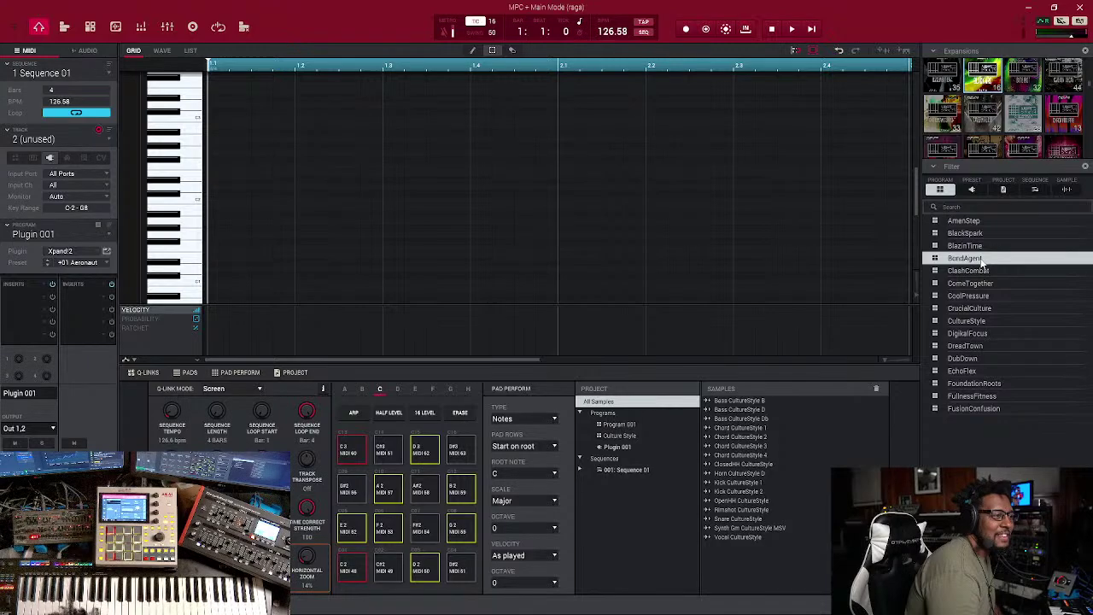
pyautogui.doubleClick(961, 255)
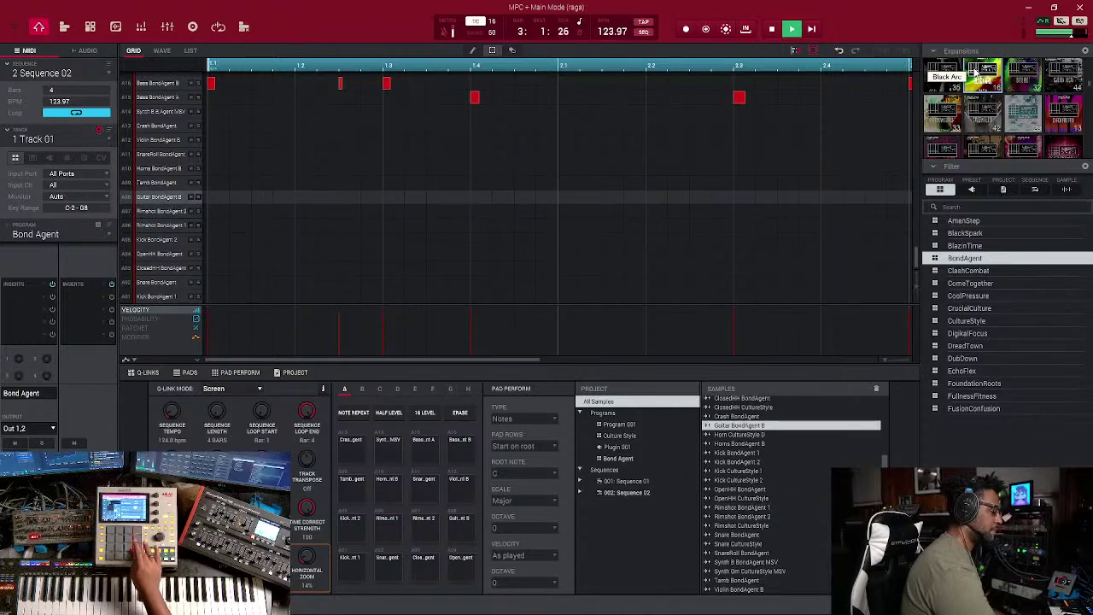
# Stop playback and load the FusionConfusion drum program onto Track 01 of Sequence 02
pyautogui.press('space')
pyautogui.click(988, 411)
pyautogui.doubleClick(988, 411)
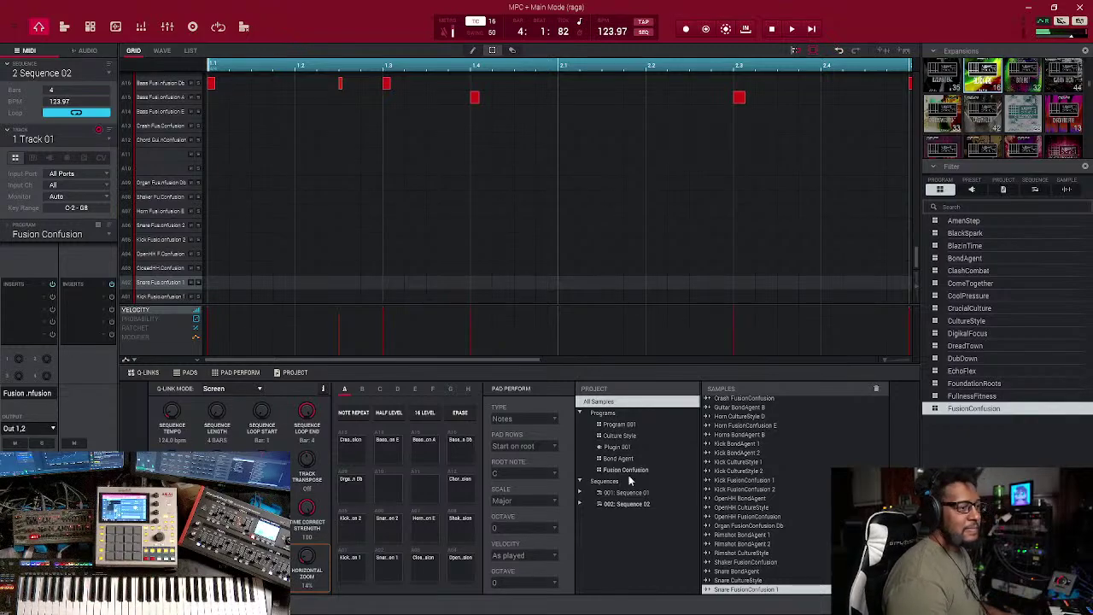
# Load the AmenStep drum program onto Track 01 of Sequence 02 and stop playback after playing the beat
pyautogui.doubleClick(964, 221)
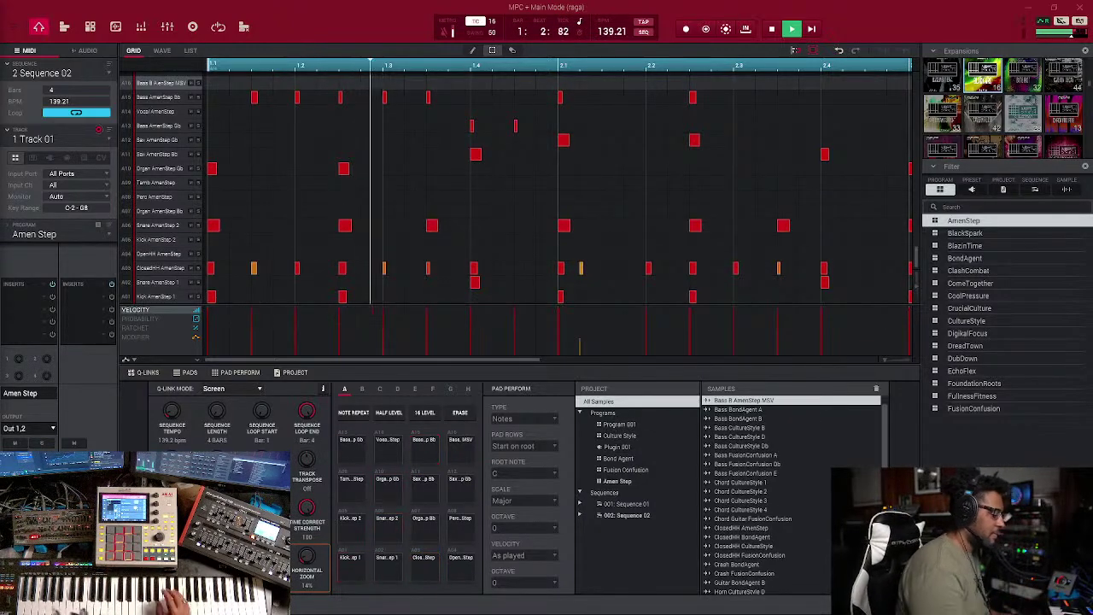
pyautogui.press('space')
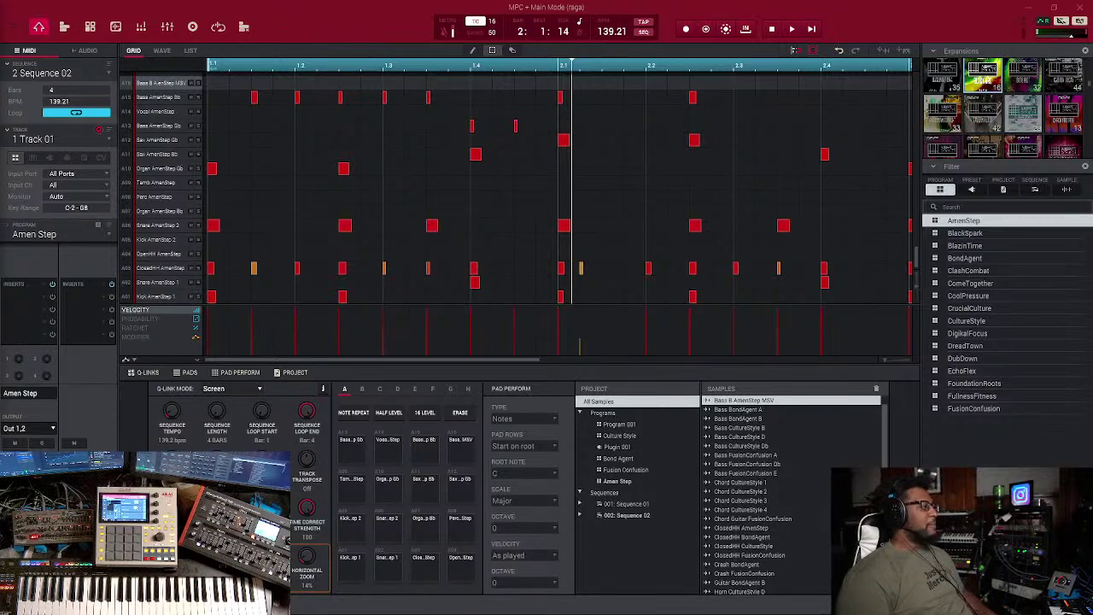